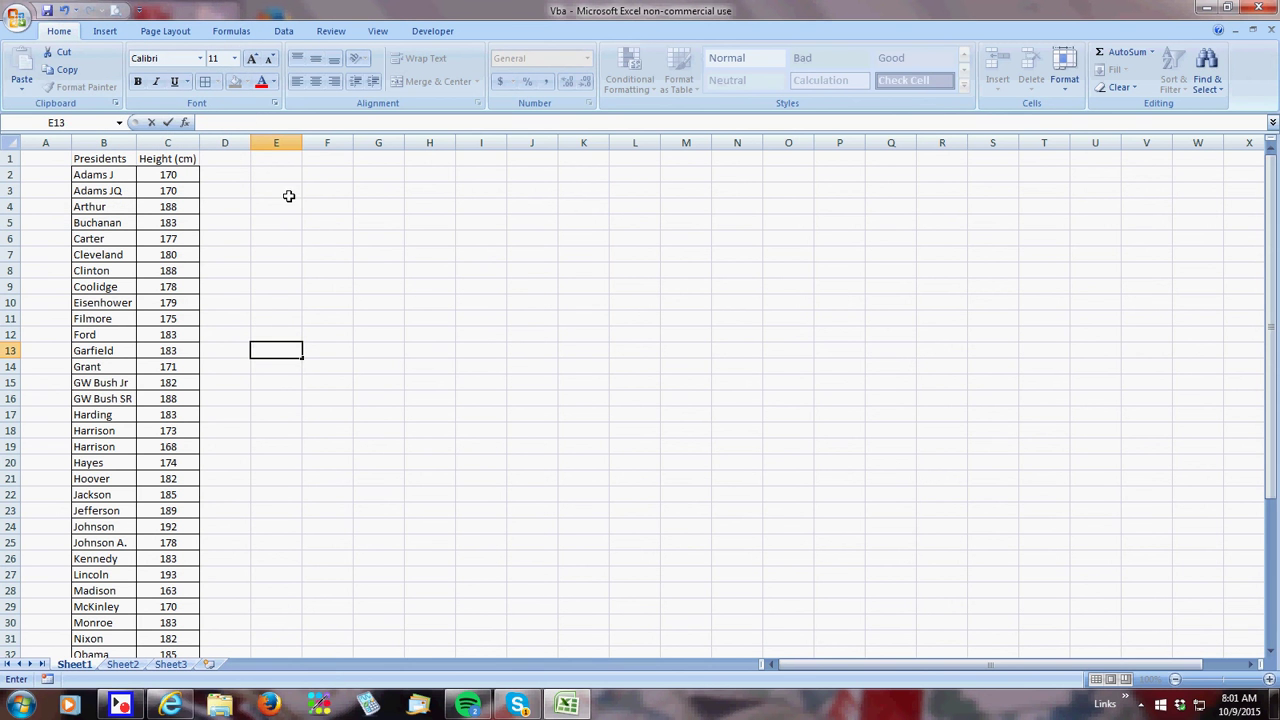
Begin a standard deviation formula in cell E3 and compare the suggested STDEV function variants
{"action": "left_click", "coordinate": [280, 190]}
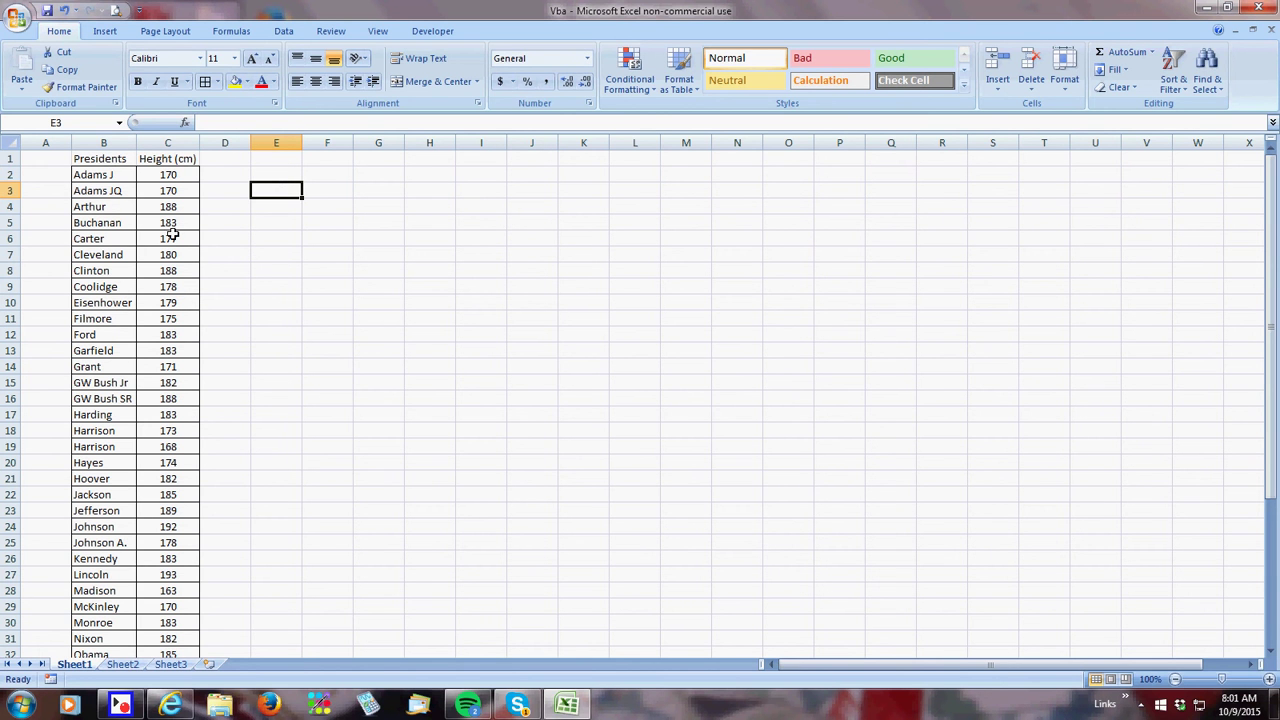
{"action": "scroll", "coordinate": [168, 446], "scroll_direction": "down", "scroll_amount": 5}
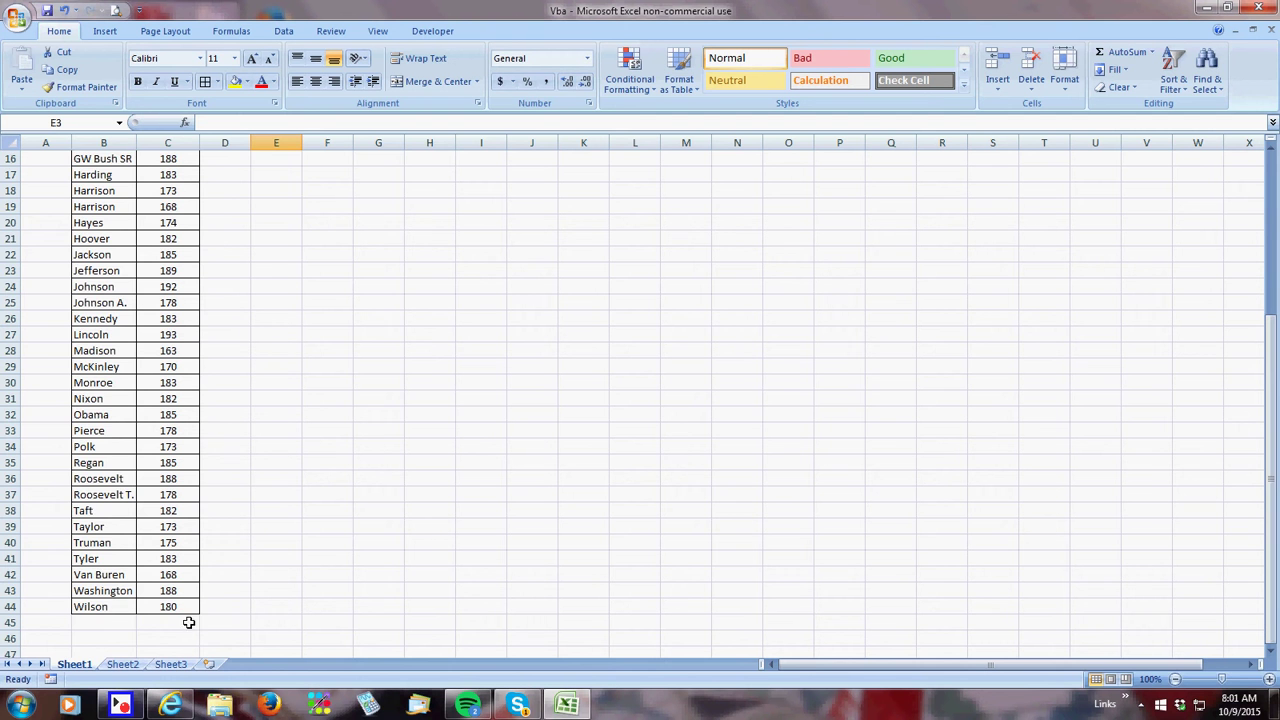
{"action": "scroll", "coordinate": [185, 586], "scroll_direction": "up", "scroll_amount": 5}
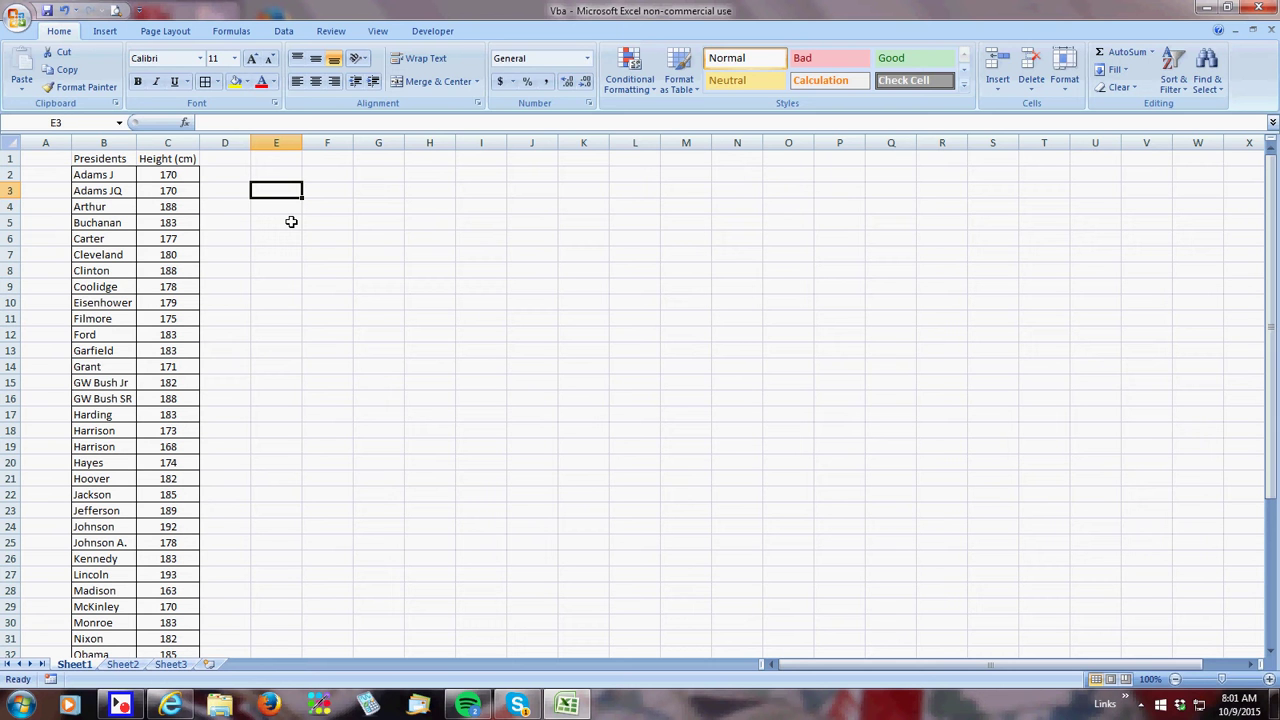
{"action": "type", "text": "=s"}
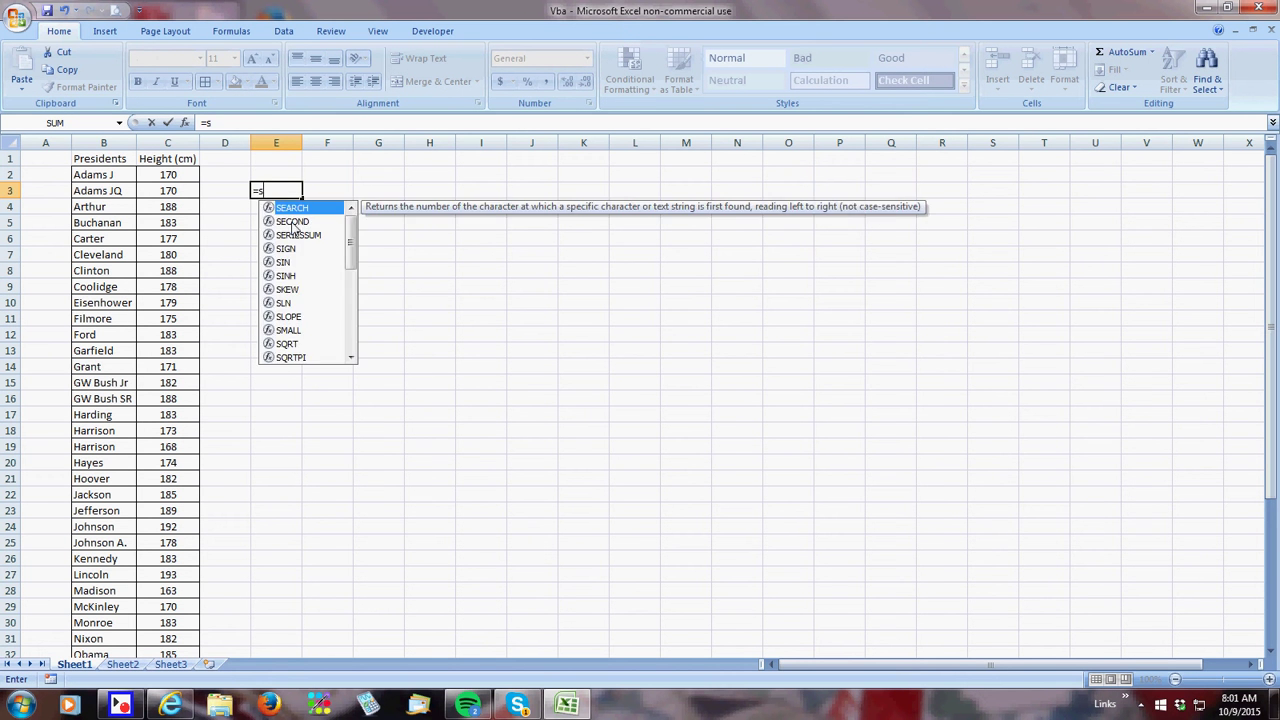
{"action": "type", "text": "tde"}
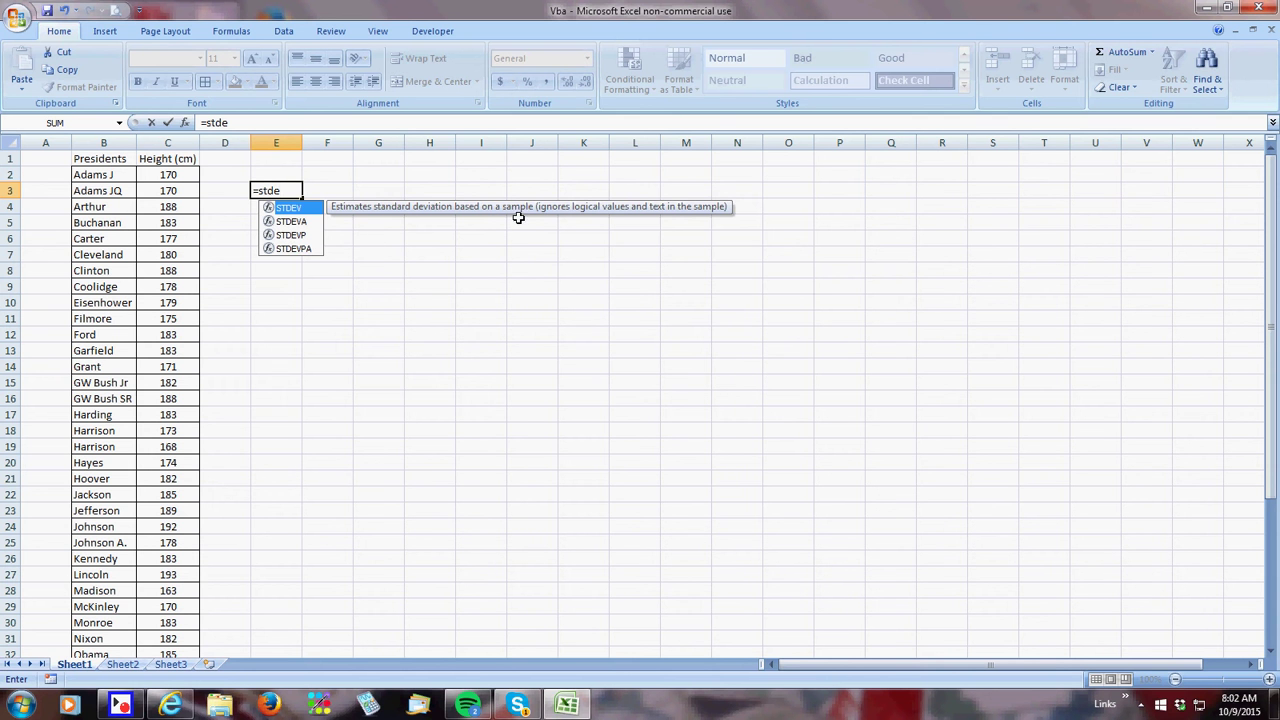
{"action": "left_click", "coordinate": [312, 238]}
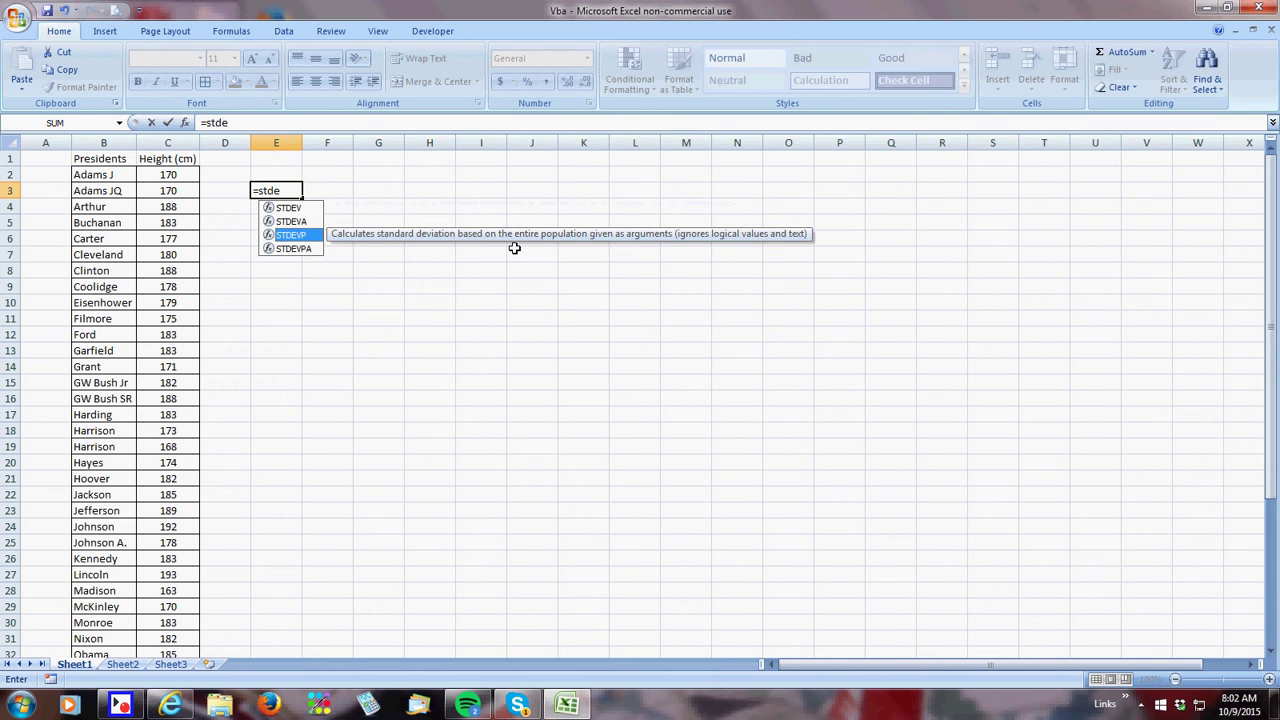
{"action": "left_click", "coordinate": [310, 257]}
{"action": "left_click", "coordinate": [272, 192]}
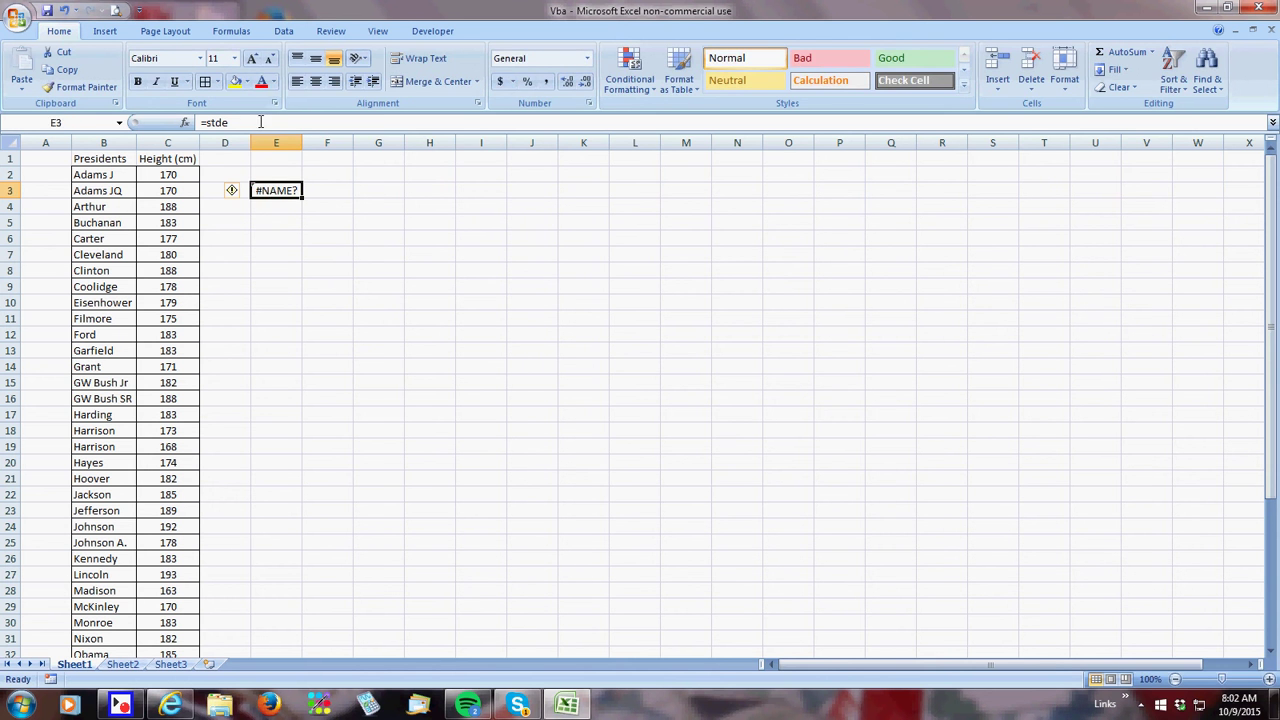
Extend the function name in E3 to STDEVP, the population standard deviation
{"action": "key", "text": "F2"}
{"action": "type", "text": "v"}
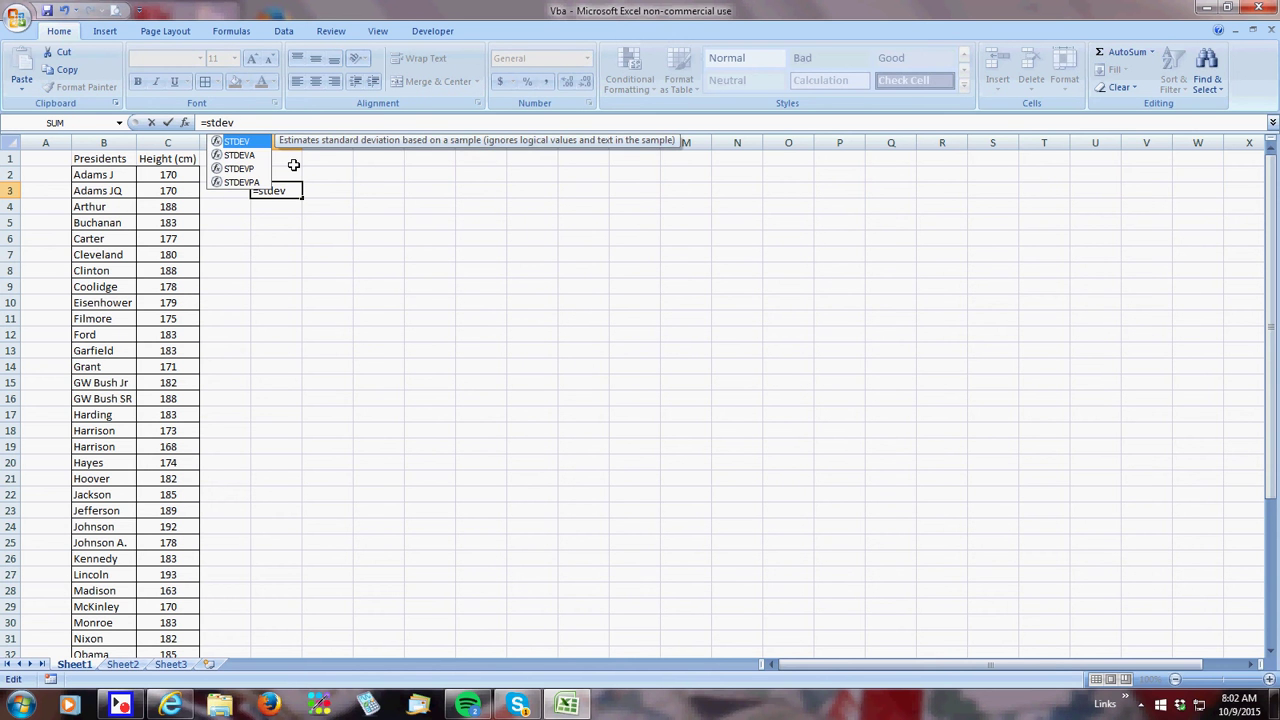
{"action": "left_click", "coordinate": [249, 184]}
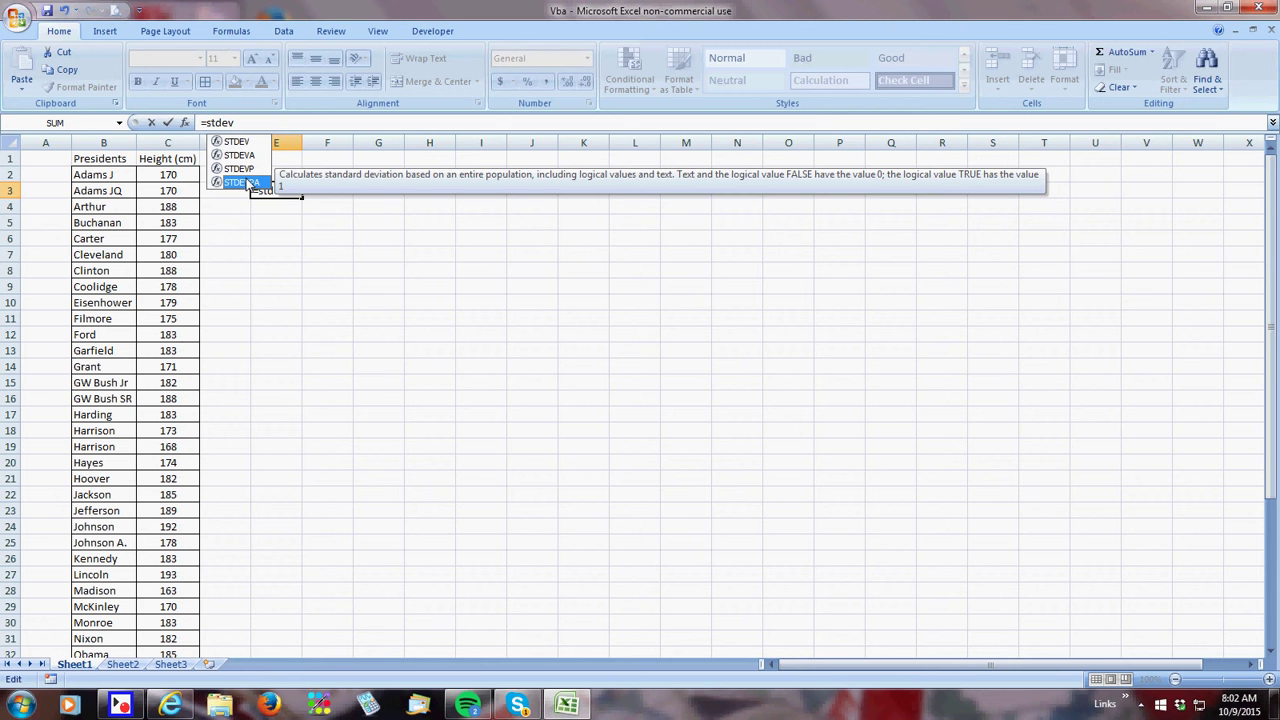
{"action": "left_click", "coordinate": [231, 169]}
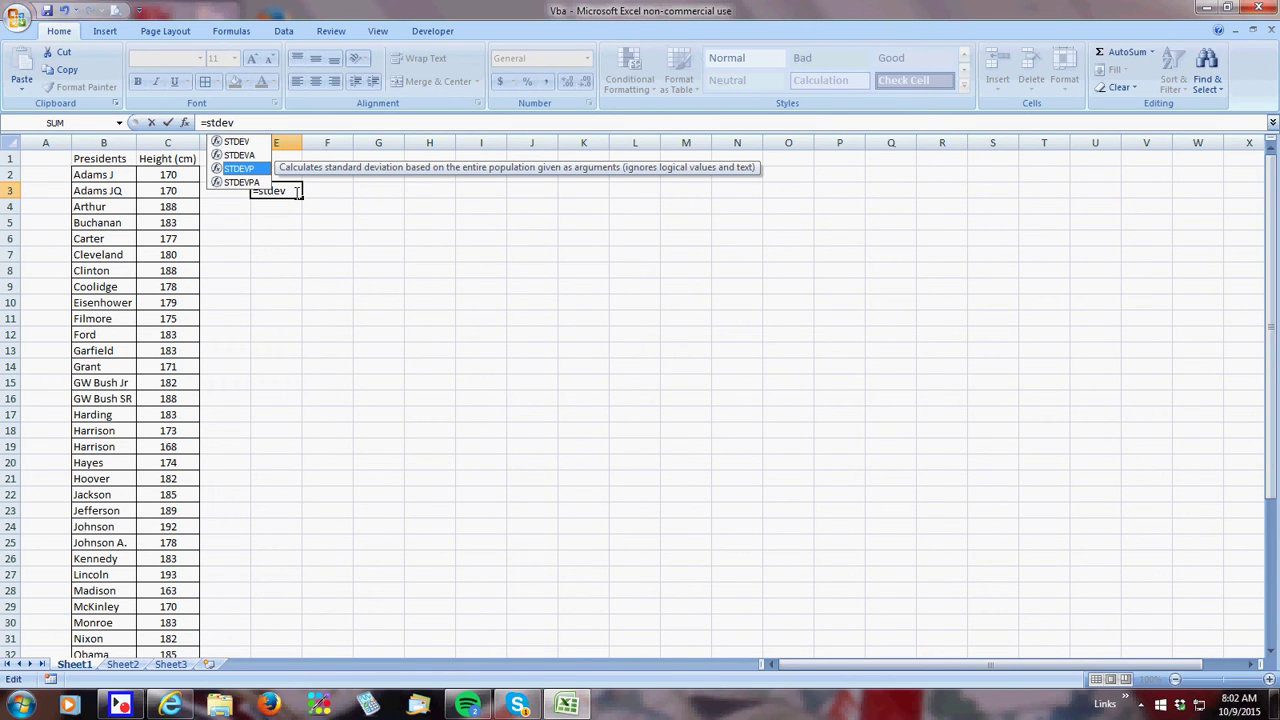
{"action": "type", "text": "p"}
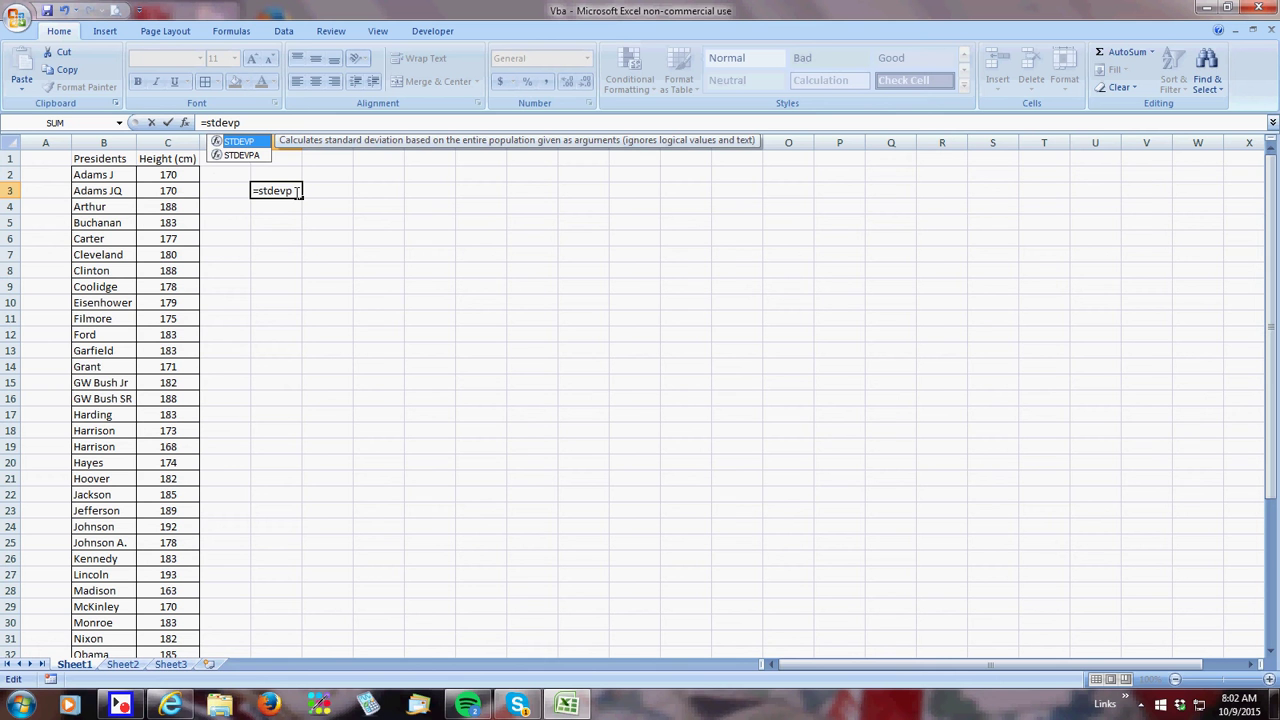
Give the STDEVP function in E3 the height range C2:C44 as its argument and enter the formula
{"action": "type", "text": "("}
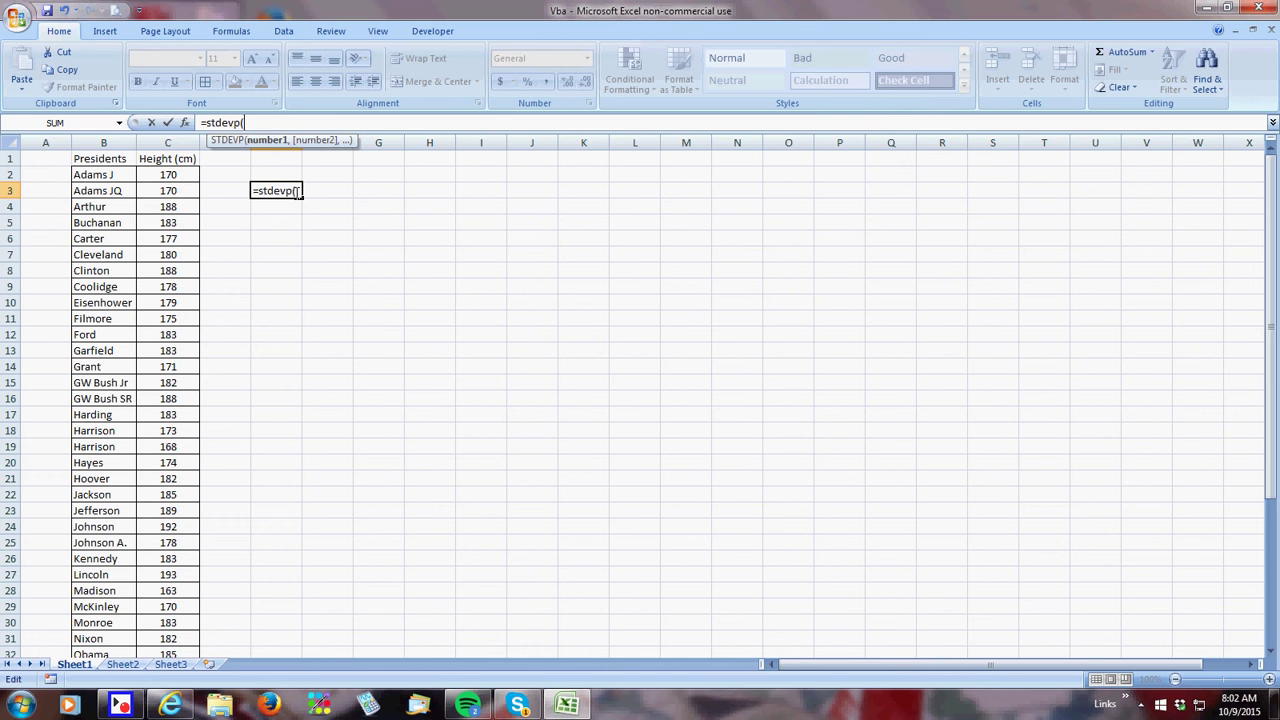
{"action": "mouse_move", "coordinate": [171, 174]}
{"action": "left_mouse_down"}
{"action": "mouse_move", "coordinate": [180, 664]}
{"action": "mouse_move", "coordinate": [206, 317]}
{"action": "mouse_move", "coordinate": [169, 148]}
{"action": "mouse_move", "coordinate": [177, 126]}
{"action": "mouse_move", "coordinate": [170, 158]}
{"action": "left_mouse_up"}
{"action": "left_click", "coordinate": [181, 621]}
{"action": "left_click", "coordinate": [169, 175], "text": "shift"}
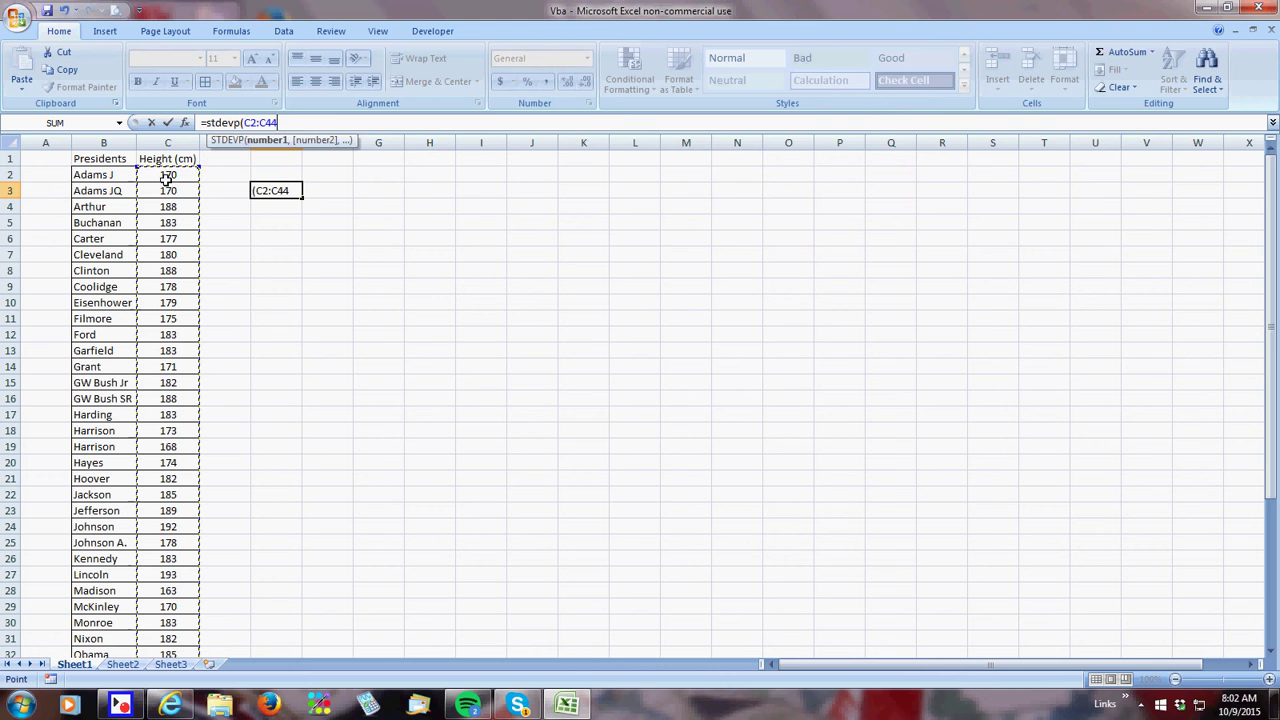
{"action": "type", "text": ")"}
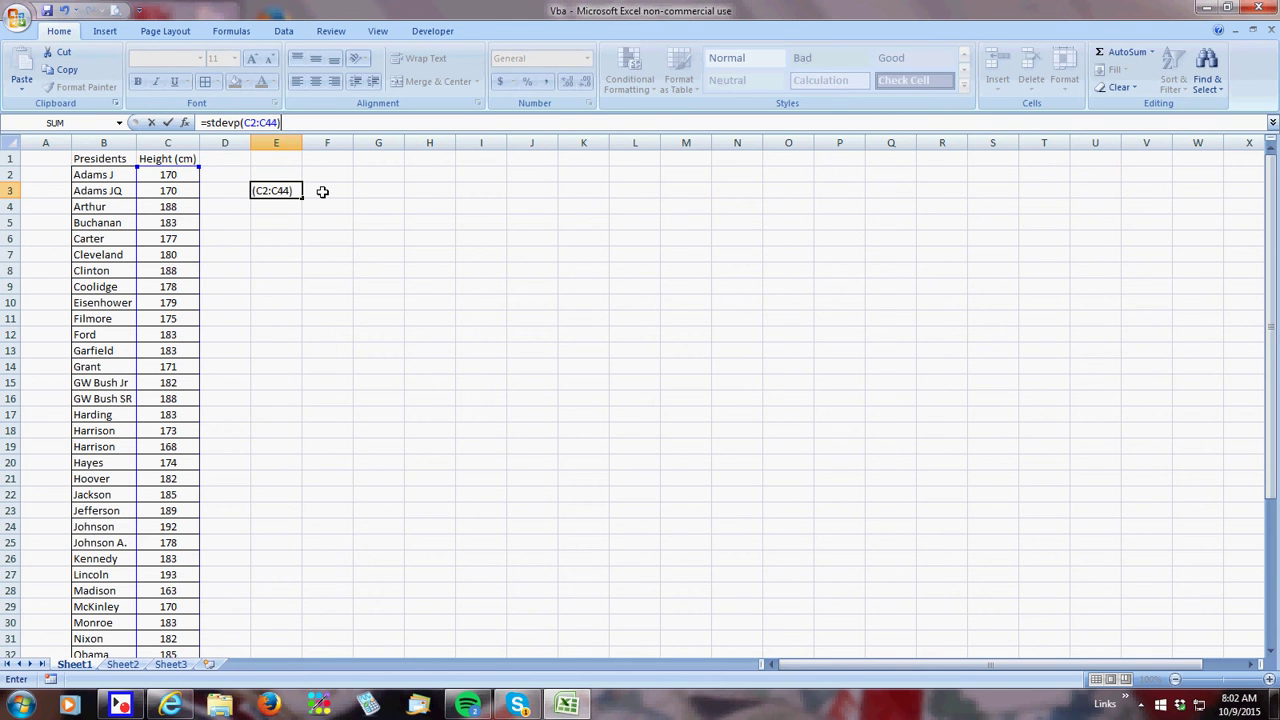
{"action": "key", "text": "Return"}
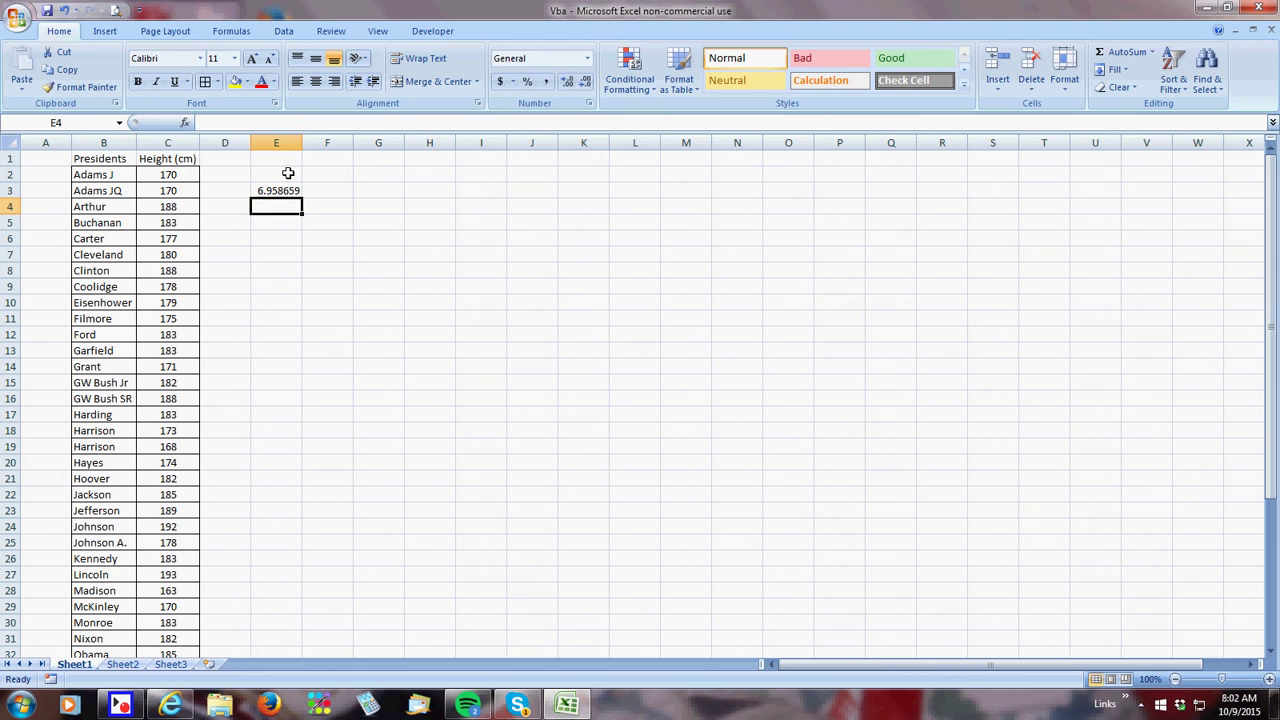
Label the result by entering "Standard deviation" in cell E2
{"action": "key", "text": "Up"}
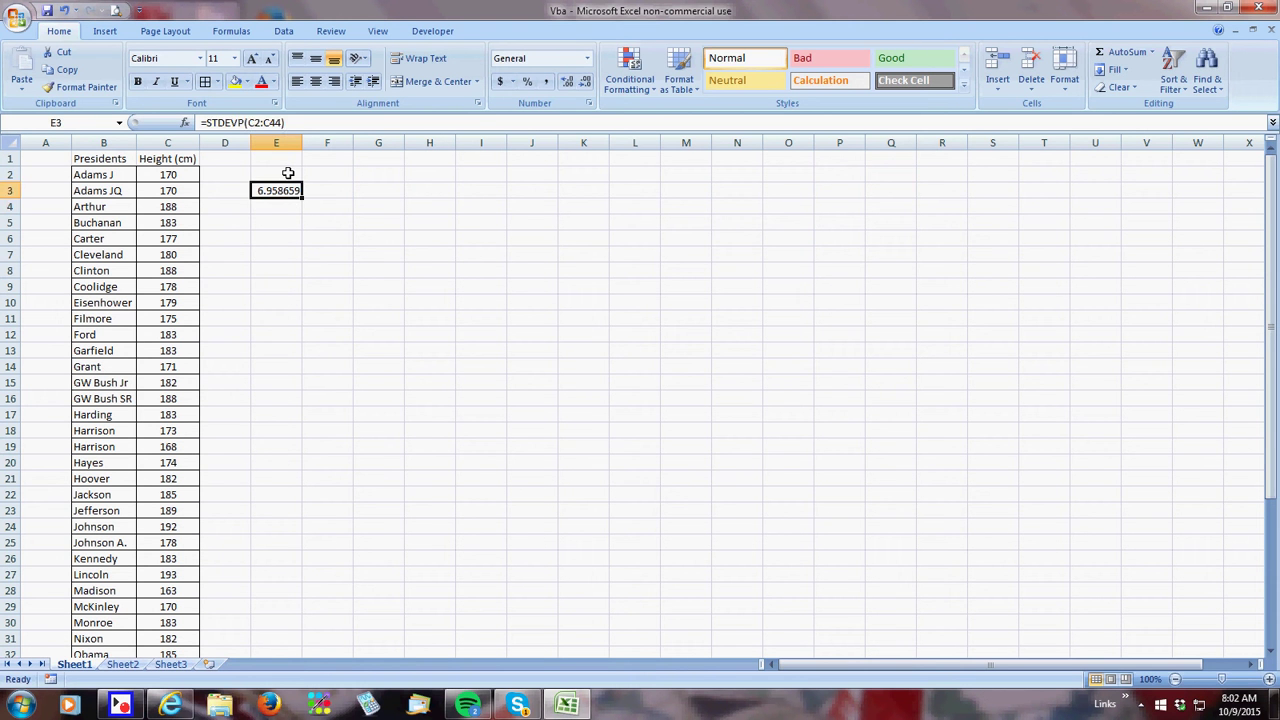
{"action": "key", "text": "Up"}
{"action": "type", "text": "Standa"}
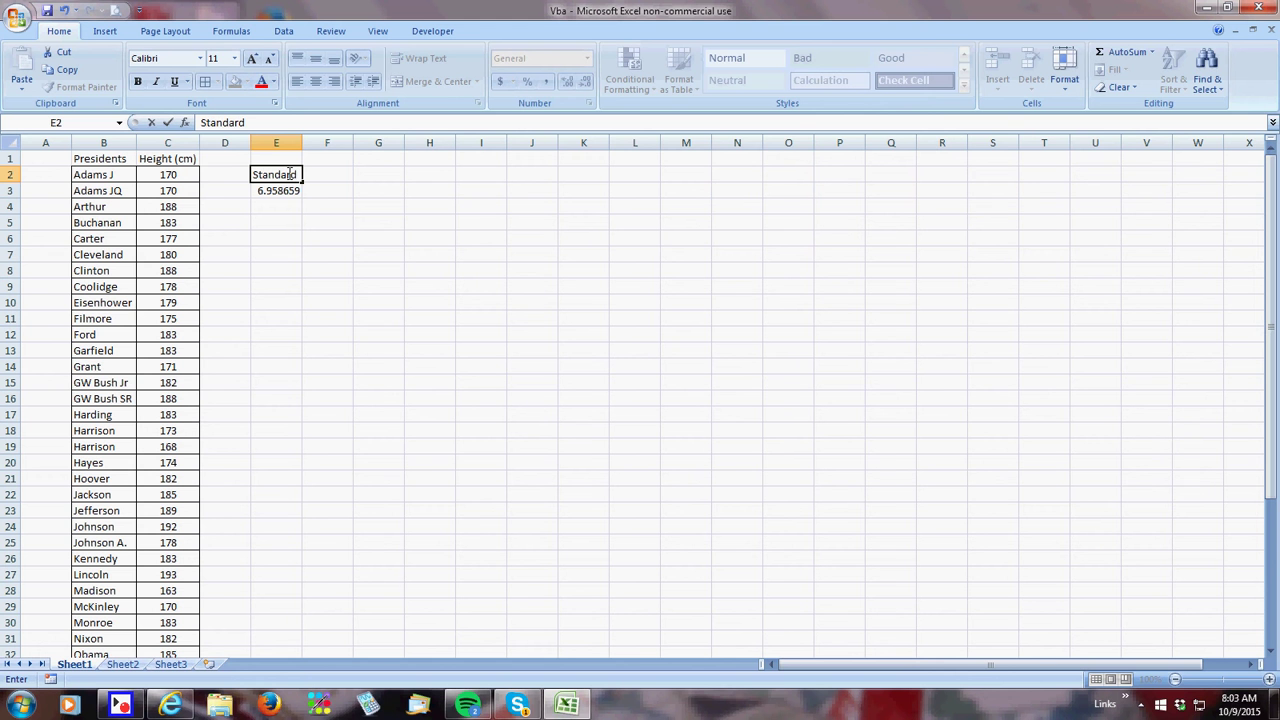
{"action": "type", "text": "rd deviation"}
Widen column E to fit its contents and center the value in E3
{"action": "double_click", "coordinate": [302, 138]}
{"action": "left_click", "coordinate": [301, 137]}
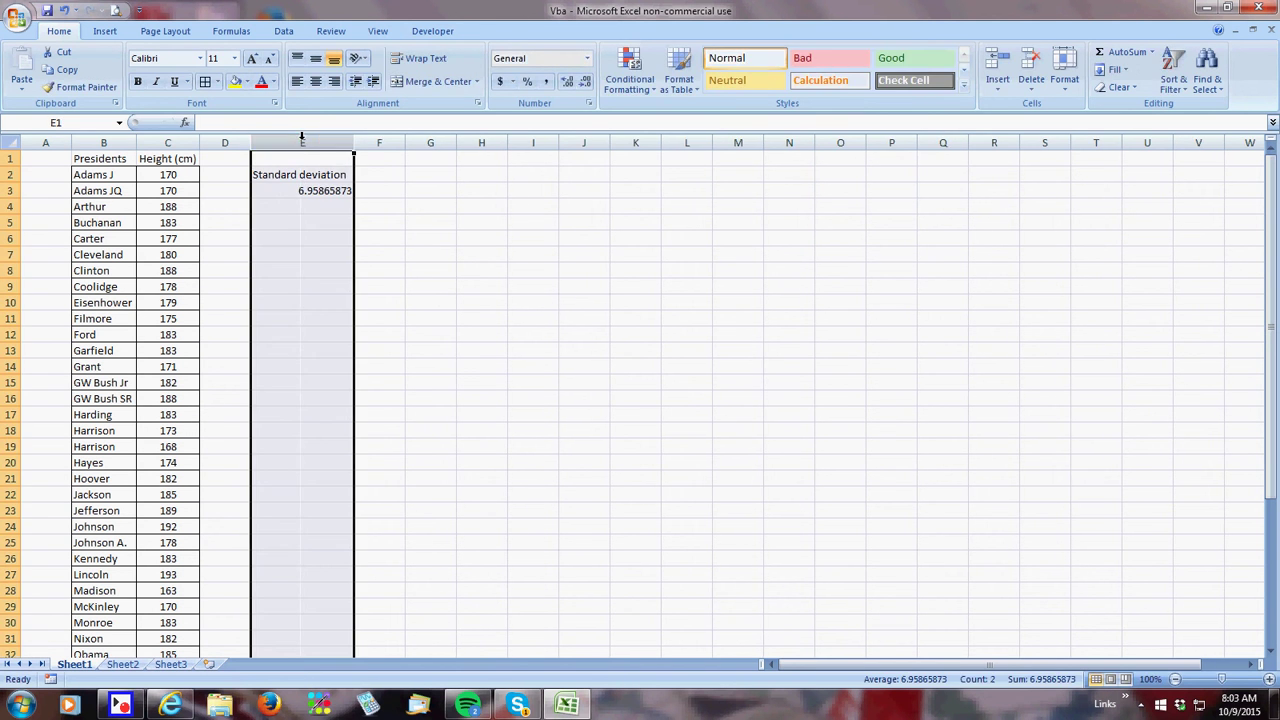
{"action": "left_click", "coordinate": [296, 192]}
{"action": "left_click", "coordinate": [318, 82]}
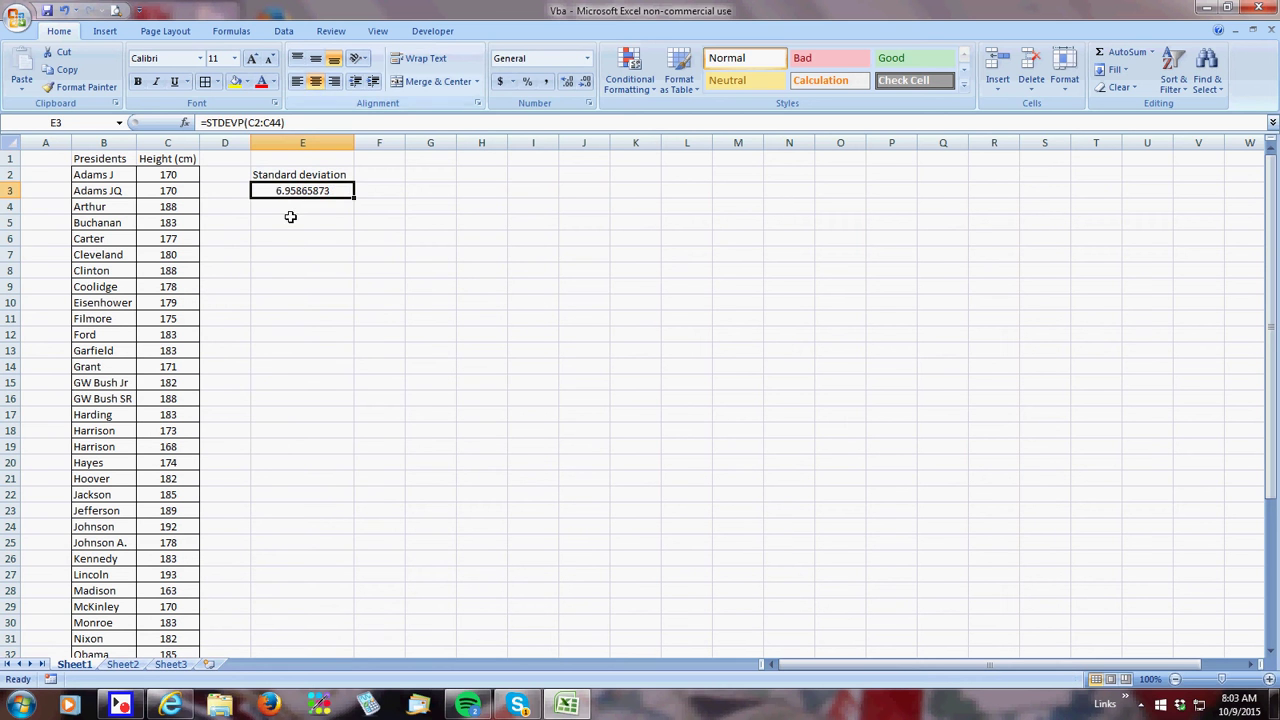
Enter the label "Mean" in cell E5
{"action": "left_click", "coordinate": [309, 221]}
{"action": "type", "text": "Mean"}
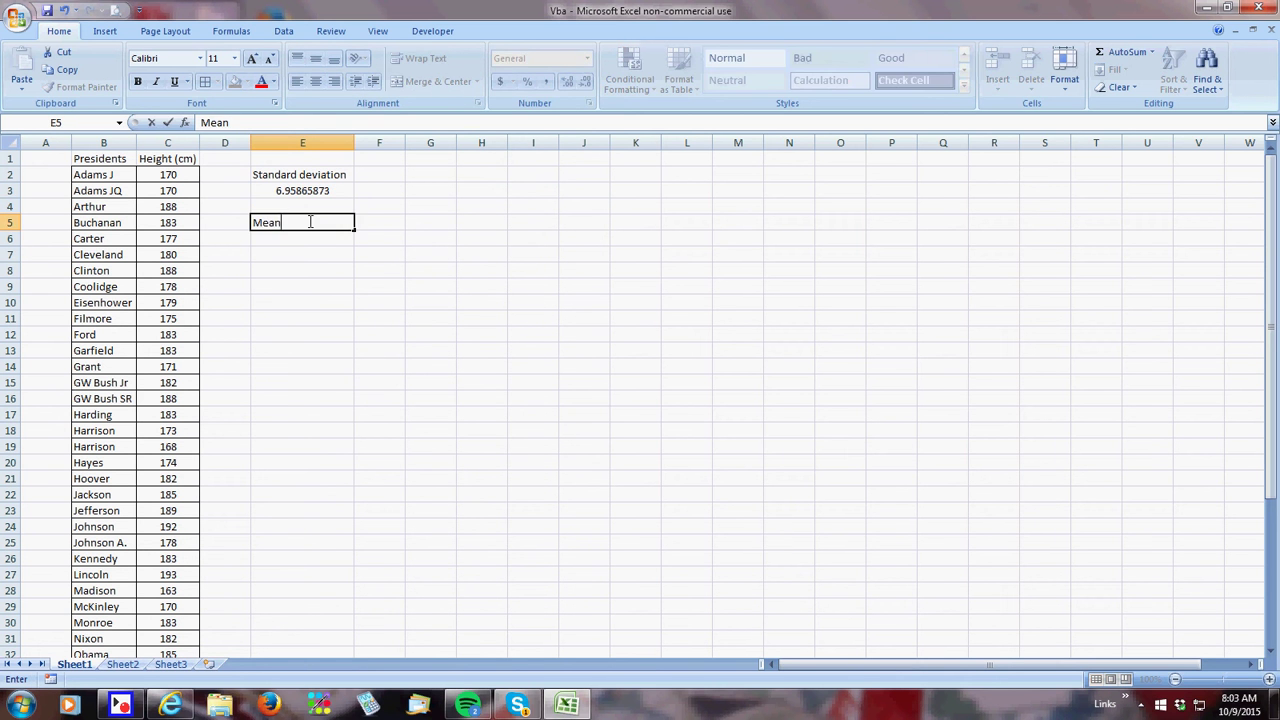
{"action": "key", "text": "Return"}
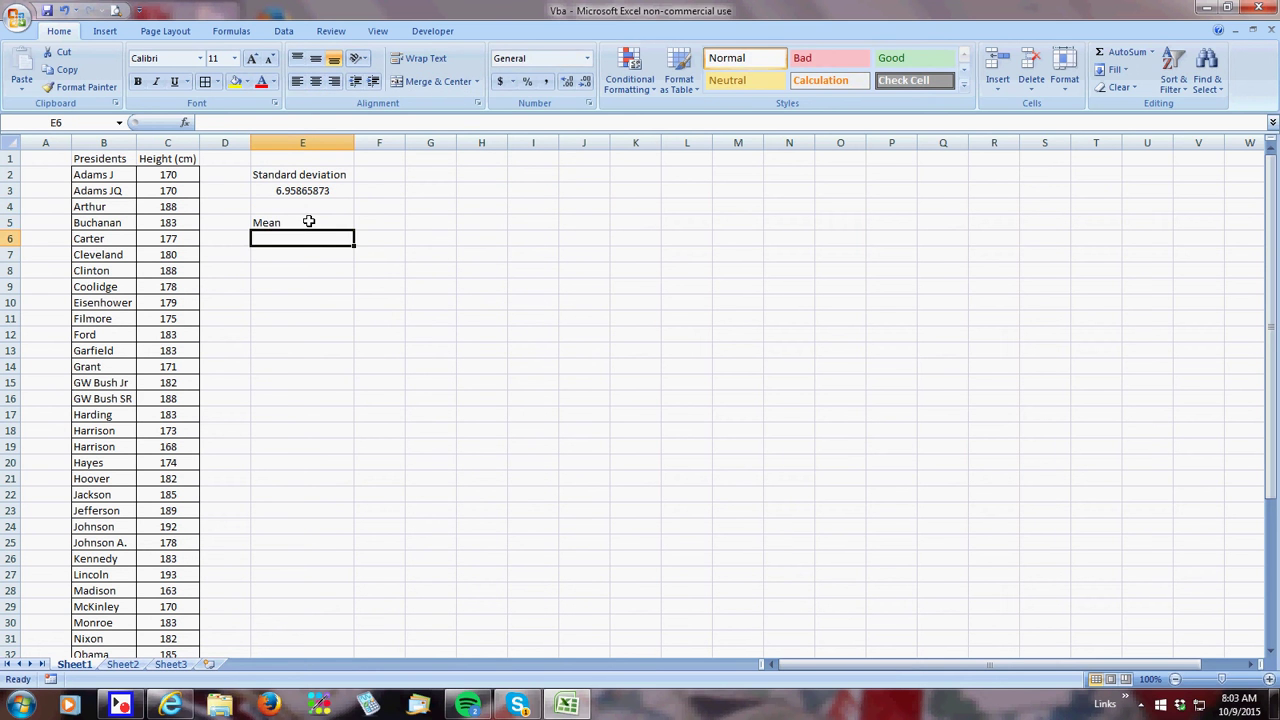
Enter the formula =SUM(C2:C44) in cell E6, under the Mean label, to add up all the heights
{"action": "type", "text": "=mea"}
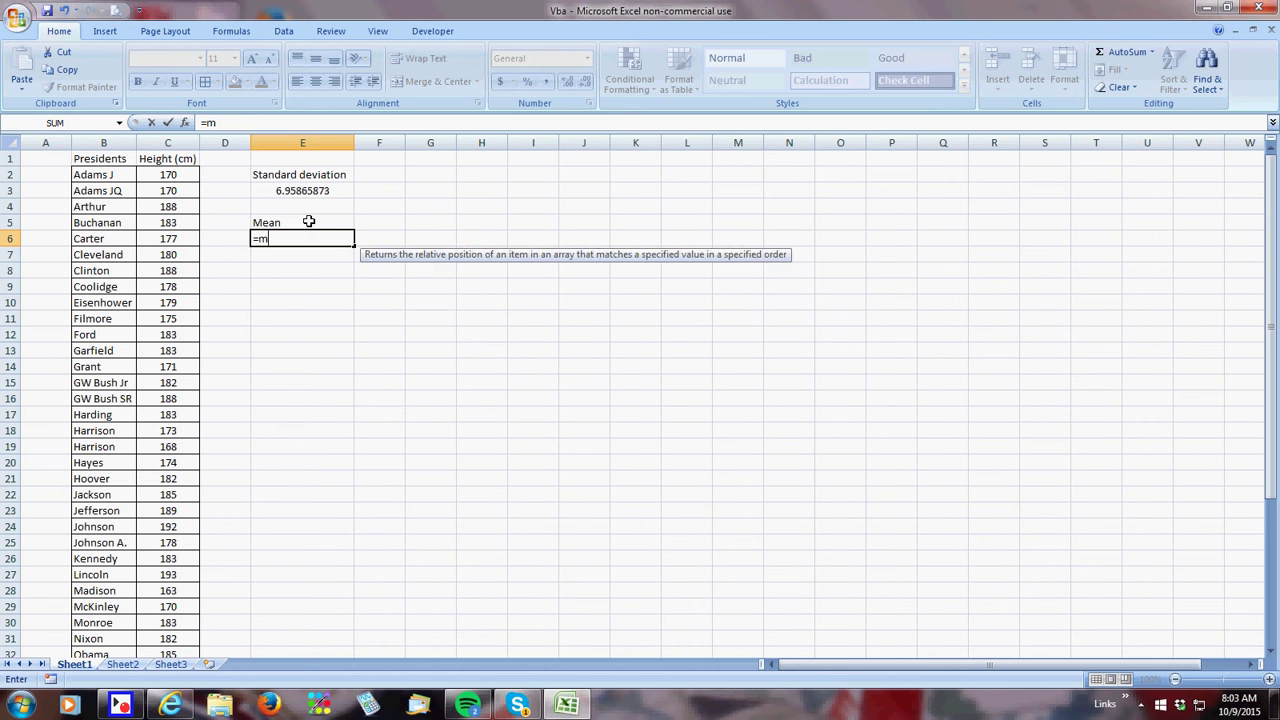
{"action": "key", "text": "BackSpace"}
{"action": "key", "text": "BackSpace"}
{"action": "key", "text": "BackSpace"}
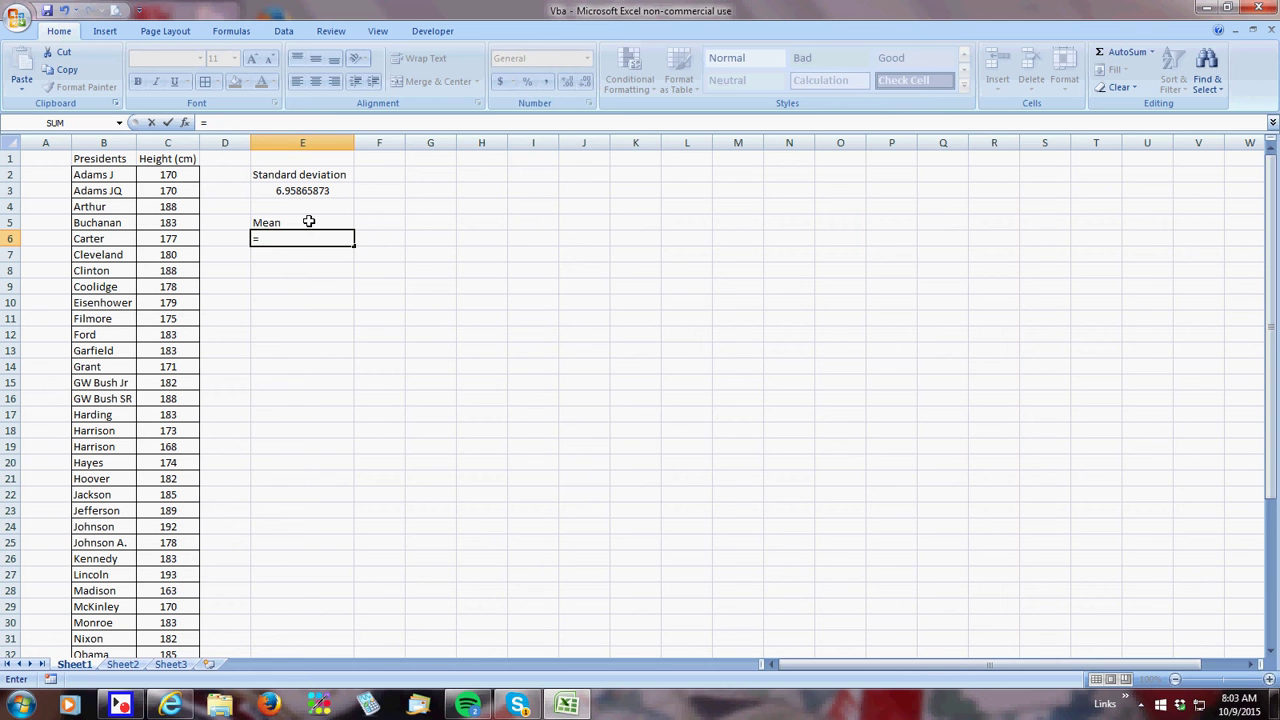
{"action": "type", "text": "sum"}
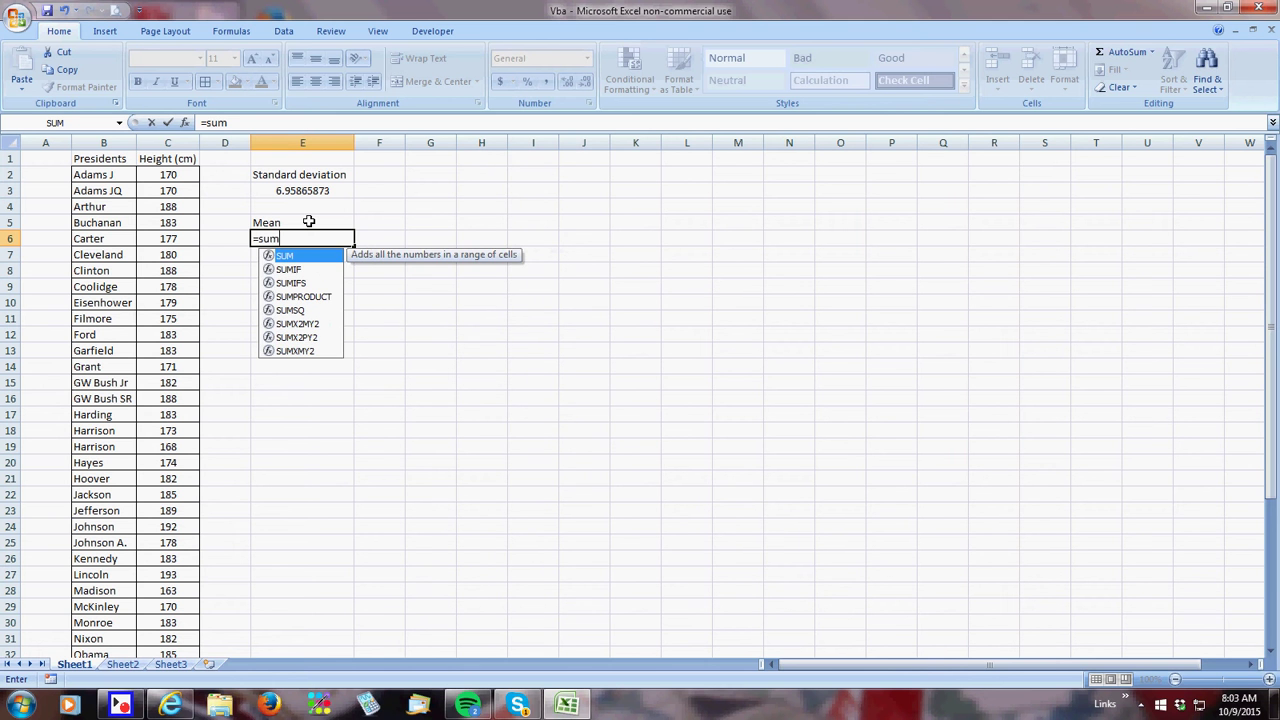
{"action": "type", "text": "("}
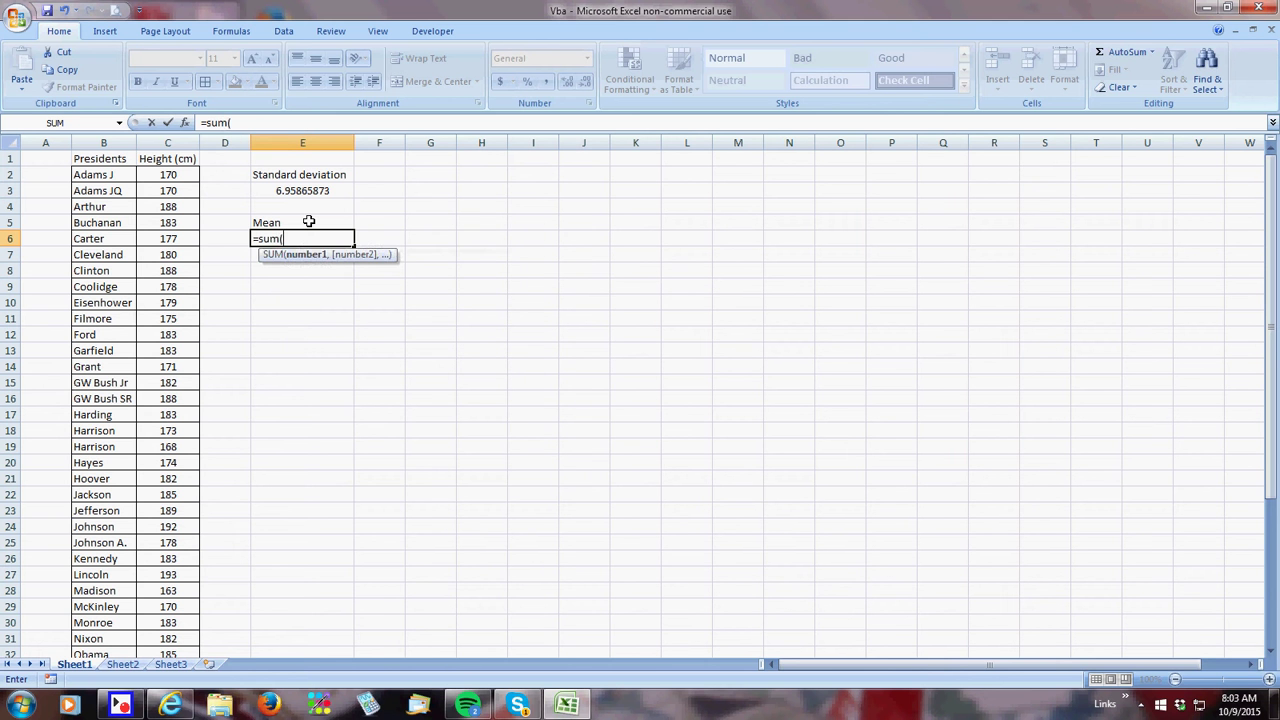
{"action": "left_click_drag", "start_coordinate": [176, 176], "coordinate": [172, 622]}
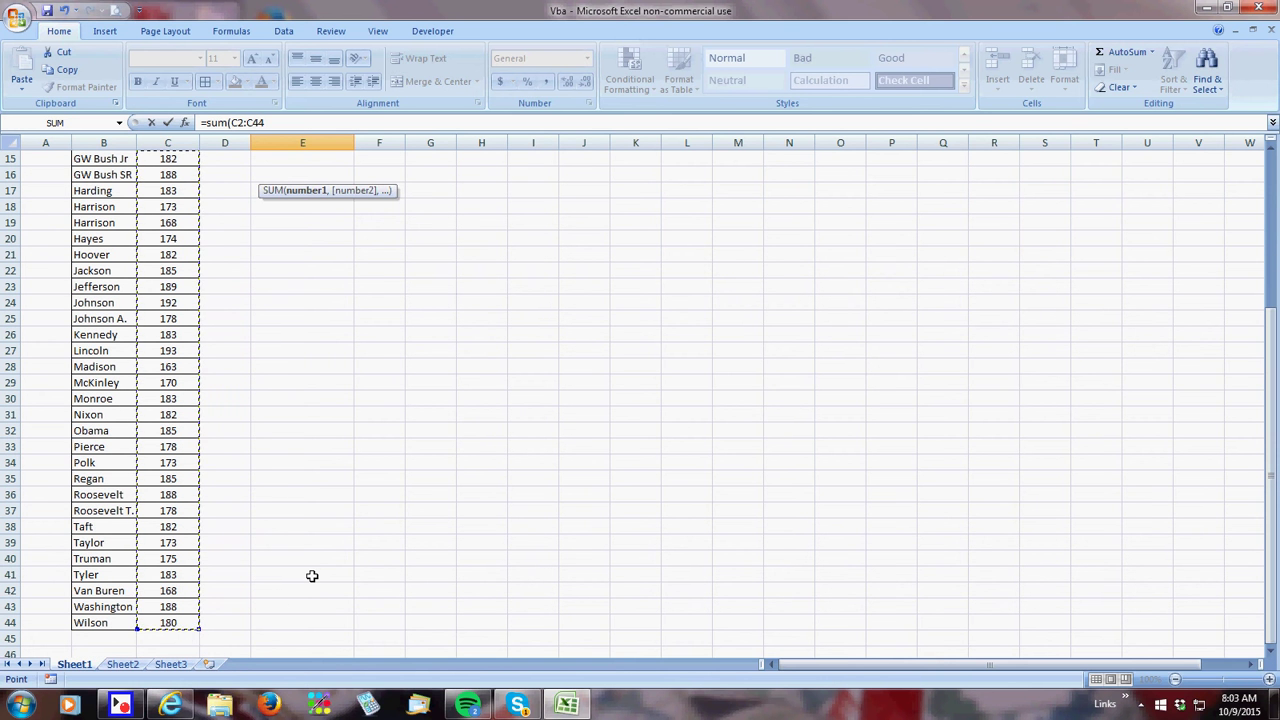
{"action": "type", "text": ")"}
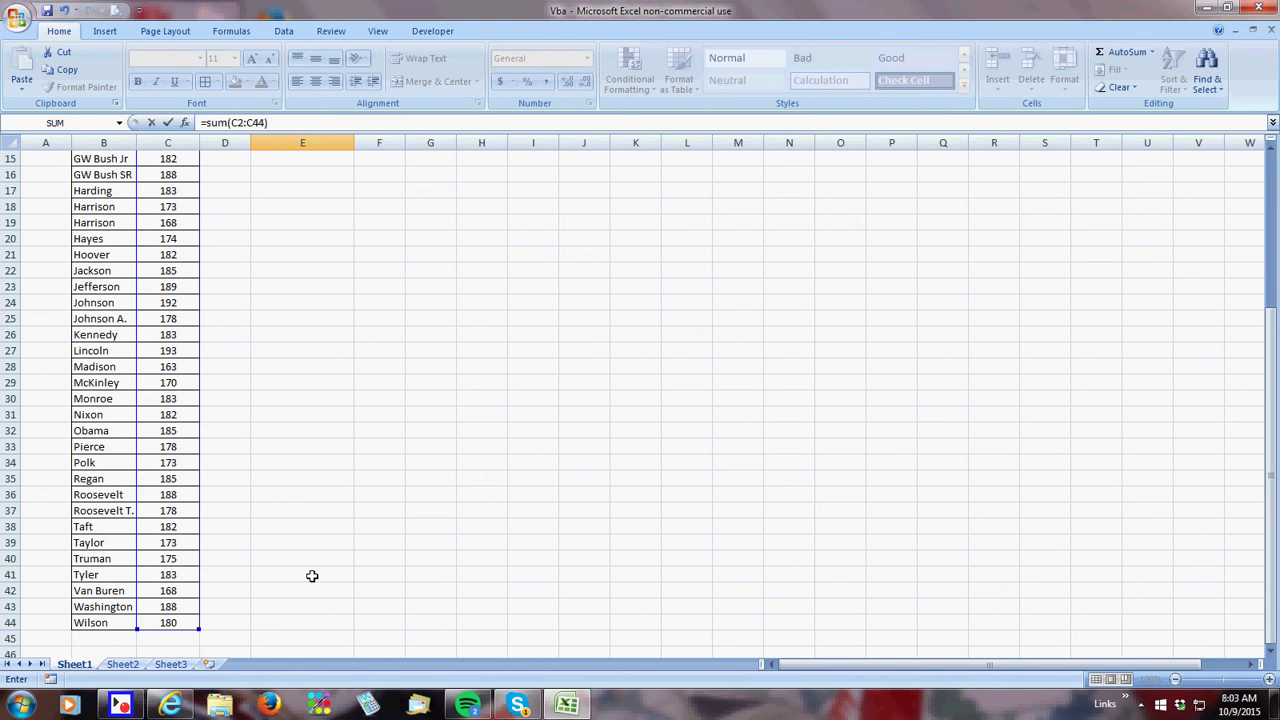
{"action": "key", "text": "Up"}
{"action": "key", "text": "Up"}
{"action": "key", "text": "Up"}
{"action": "key", "text": "Up"}
{"action": "key", "text": "Up"}
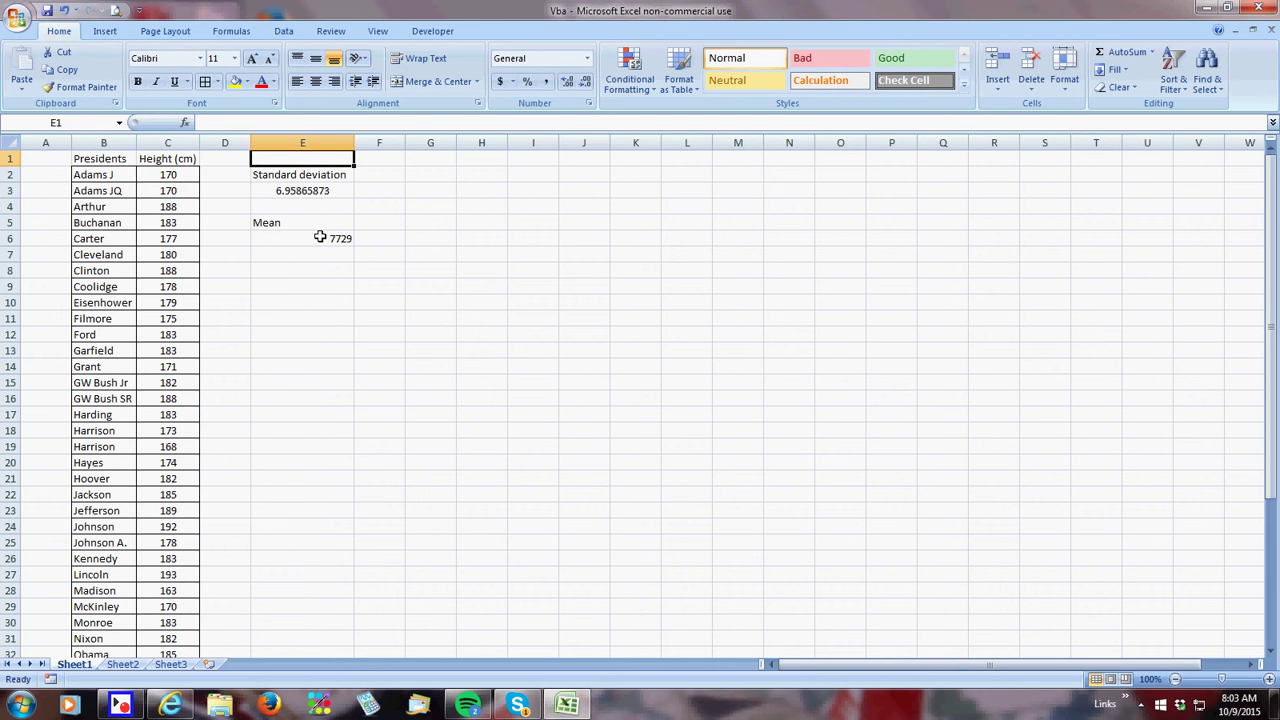
Number the first three presidents 1, 2 and 3 in cells A2:A4
{"action": "left_click", "coordinate": [54, 176]}
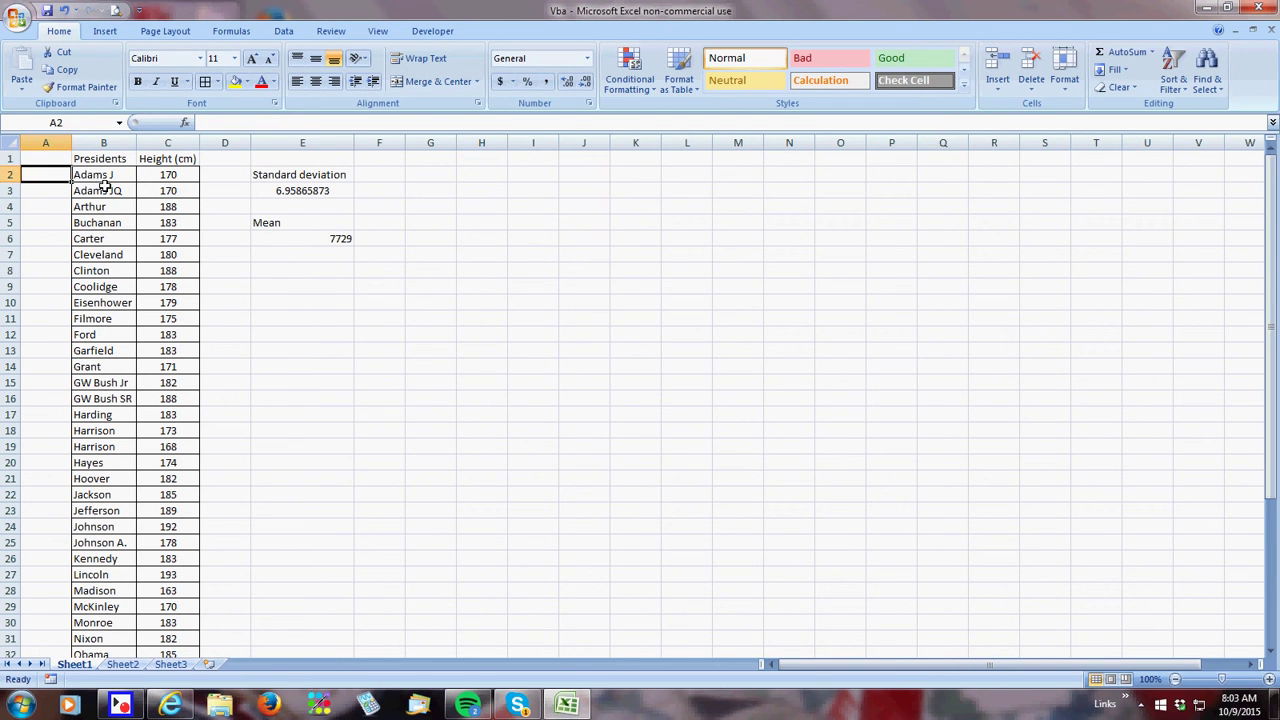
{"action": "type", "text": "a"}
{"action": "key", "text": "Tab"}
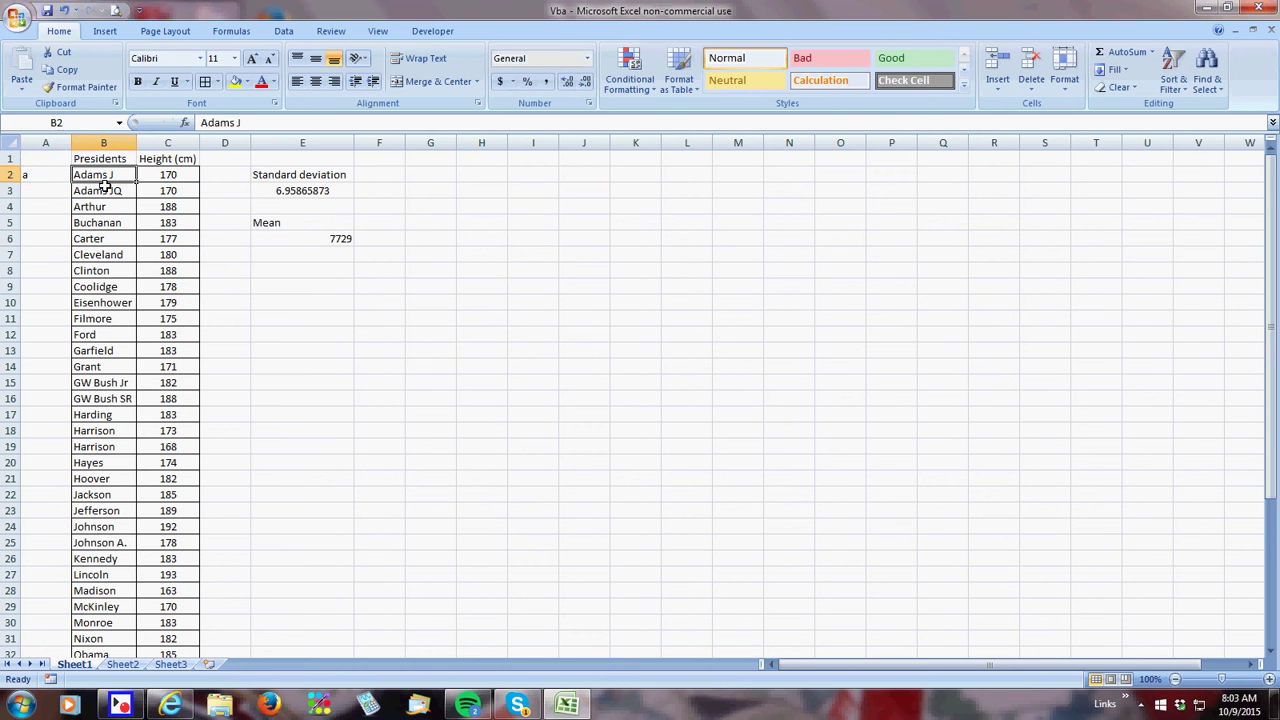
{"action": "key", "text": "shift+Tab"}
{"action": "type", "text": "1"}
{"action": "key", "text": "Return"}
{"action": "type", "text": "2"}
{"action": "key", "text": "Return"}
{"action": "type", "text": "3"}
{"action": "key", "text": "shift+Return"}
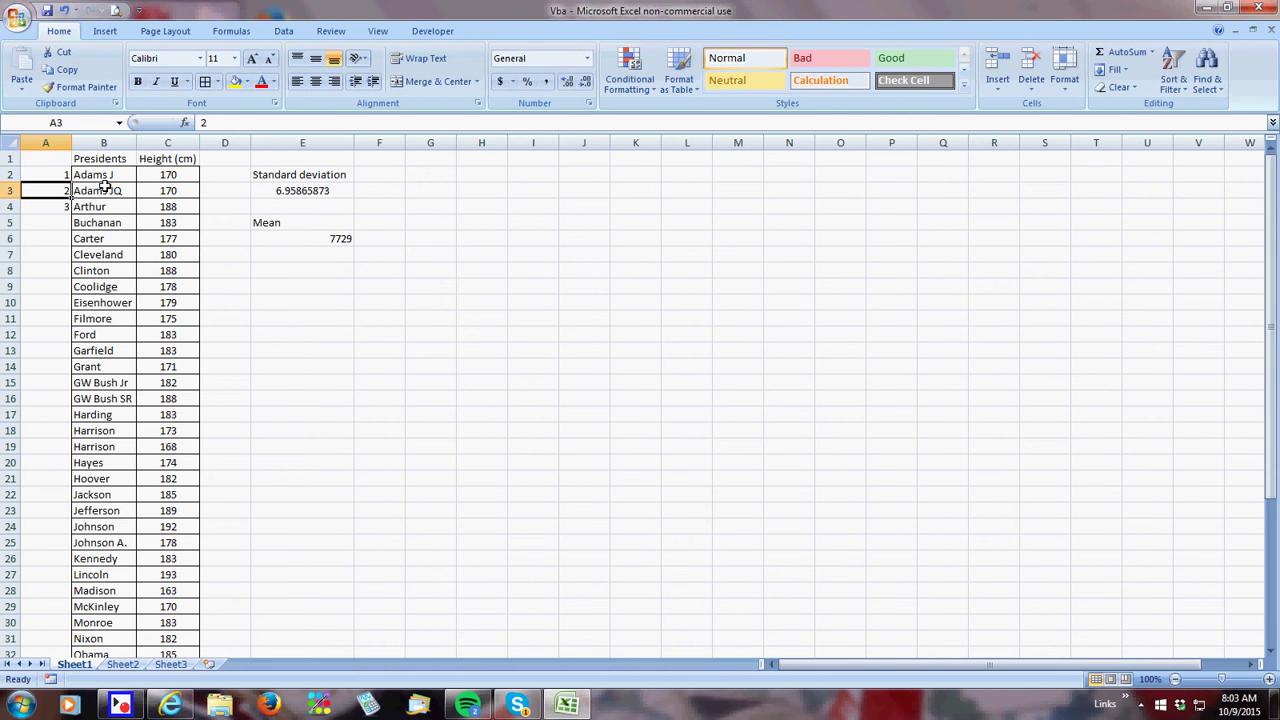
{"action": "key", "text": "Up"}
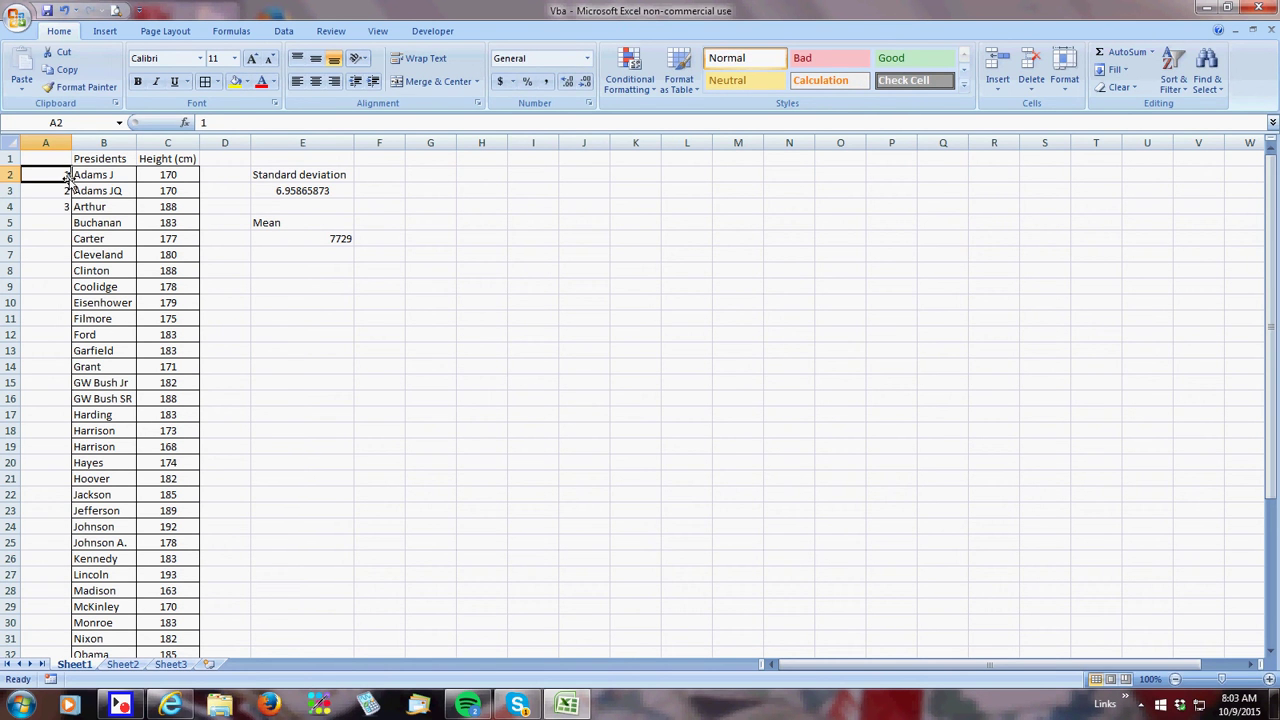
Clear the numbers 1 to 3 from column A
{"action": "left_click_drag", "start_coordinate": [56, 176], "coordinate": [43, 199]}
{"action": "left_click", "coordinate": [28, 175]}
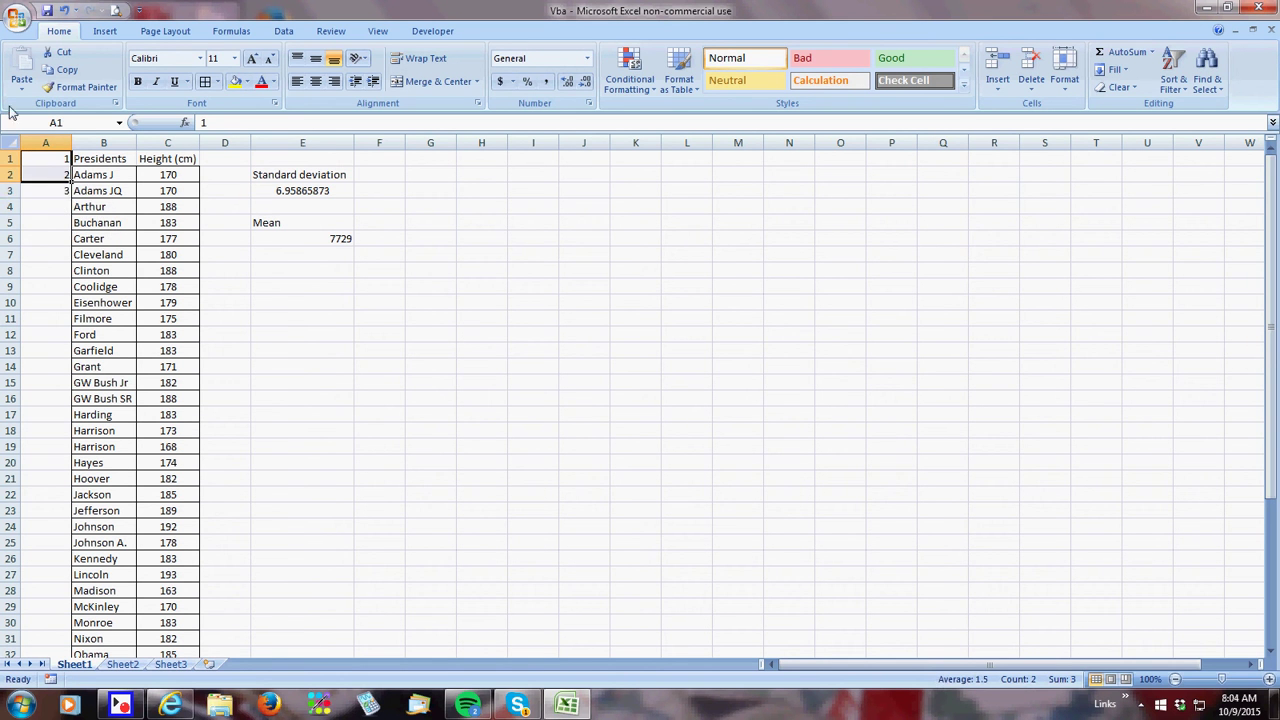
{"action": "mouse_move", "coordinate": [1274, 705]}
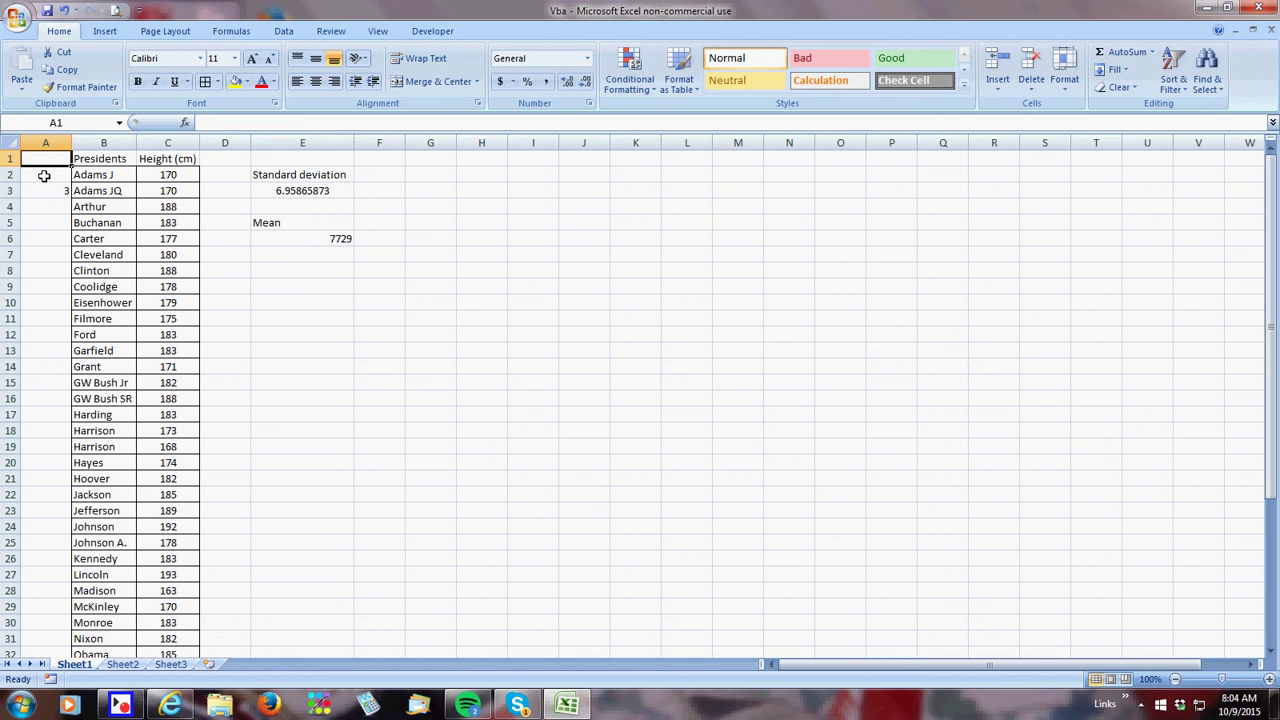
{"action": "left_click", "coordinate": [54, 191]}
{"action": "key", "text": "BackSpace"}
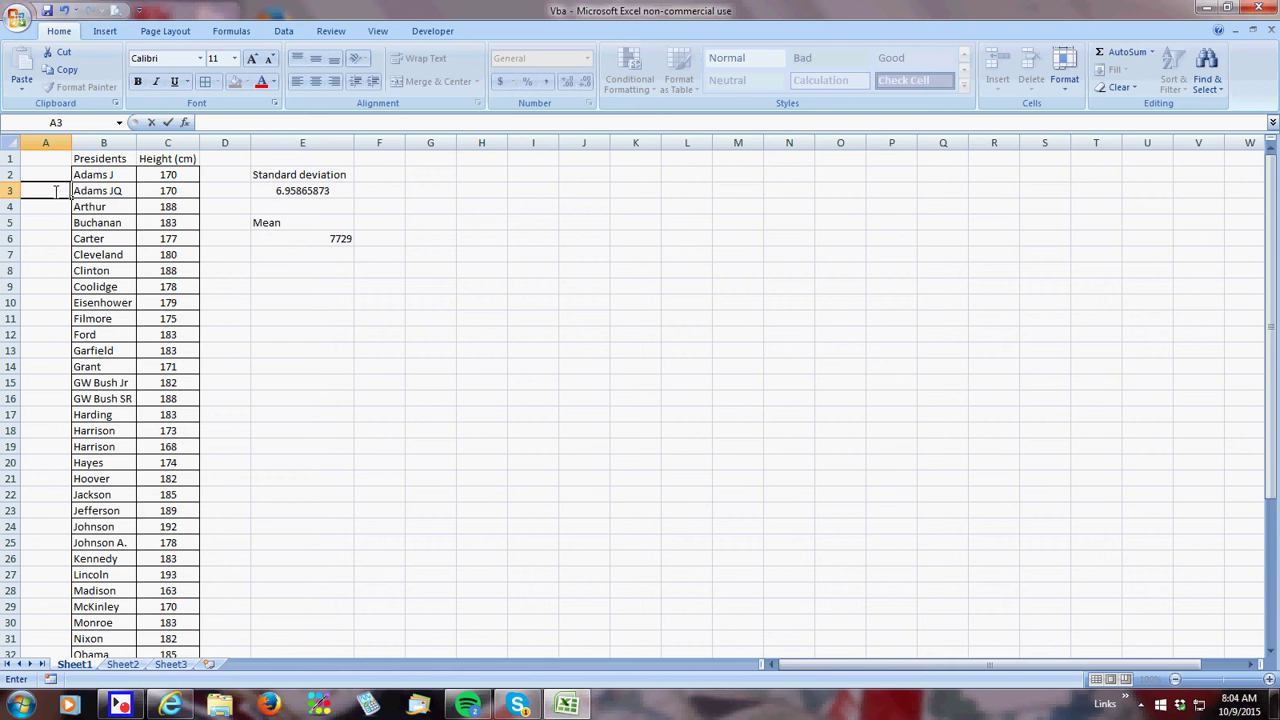
Look through the presidents list down to its last row and back up to count the entries
{"action": "key", "text": "Down"}
{"action": "key", "text": "Down"}
{"action": "key", "text": "Down"}
{"action": "key", "text": "Down"}
{"action": "key", "text": "Down"}
{"action": "key", "text": "Down"}
{"action": "key", "text": "Down"}
{"action": "key", "text": "Down"}
{"action": "key", "text": "Down"}
{"action": "key", "text": "Down"}
{"action": "key", "text": "Down"}
{"action": "key", "text": "Down"}
{"action": "key", "text": "Down"}
{"action": "key", "text": "Down"}
{"action": "key", "text": "Down"}
{"action": "key", "text": "Down"}
{"action": "key", "text": "Down"}
{"action": "key", "text": "Down"}
{"action": "key", "text": "Down"}
{"action": "key", "text": "Down"}
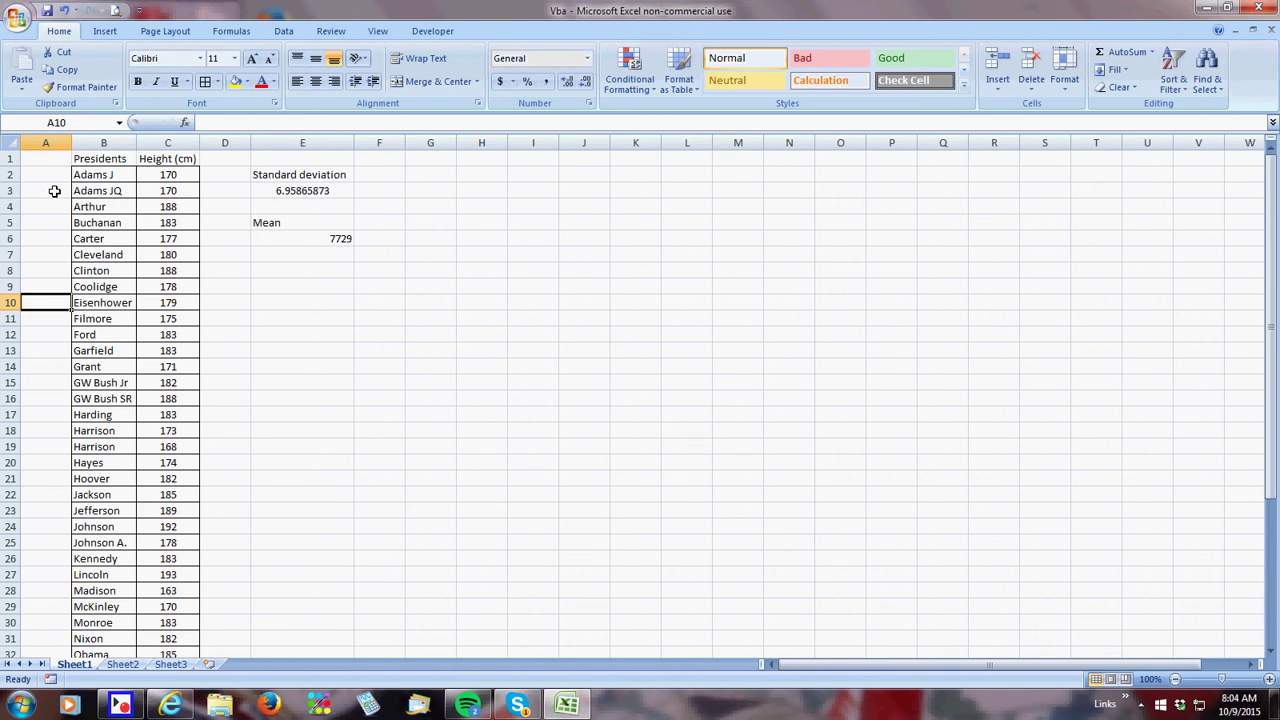
{"action": "key", "text": "Down"}
{"action": "key", "text": "Down"}
{"action": "key", "text": "Down"}
{"action": "key", "text": "Down"}
{"action": "key", "text": "Down"}
{"action": "key", "text": "Down"}
{"action": "key", "text": "Down"}
{"action": "key", "text": "Down"}
{"action": "key", "text": "Down"}
{"action": "key", "text": "Down"}
{"action": "key", "text": "Up"}
{"action": "key", "text": "Up"}
{"action": "key", "text": "Up"}
{"action": "key", "text": "Up"}
{"action": "key", "text": "Up"}
{"action": "key", "text": "Up"}
{"action": "key", "text": "Up"}
{"action": "key", "text": "Up"}
{"action": "key", "text": "Up"}
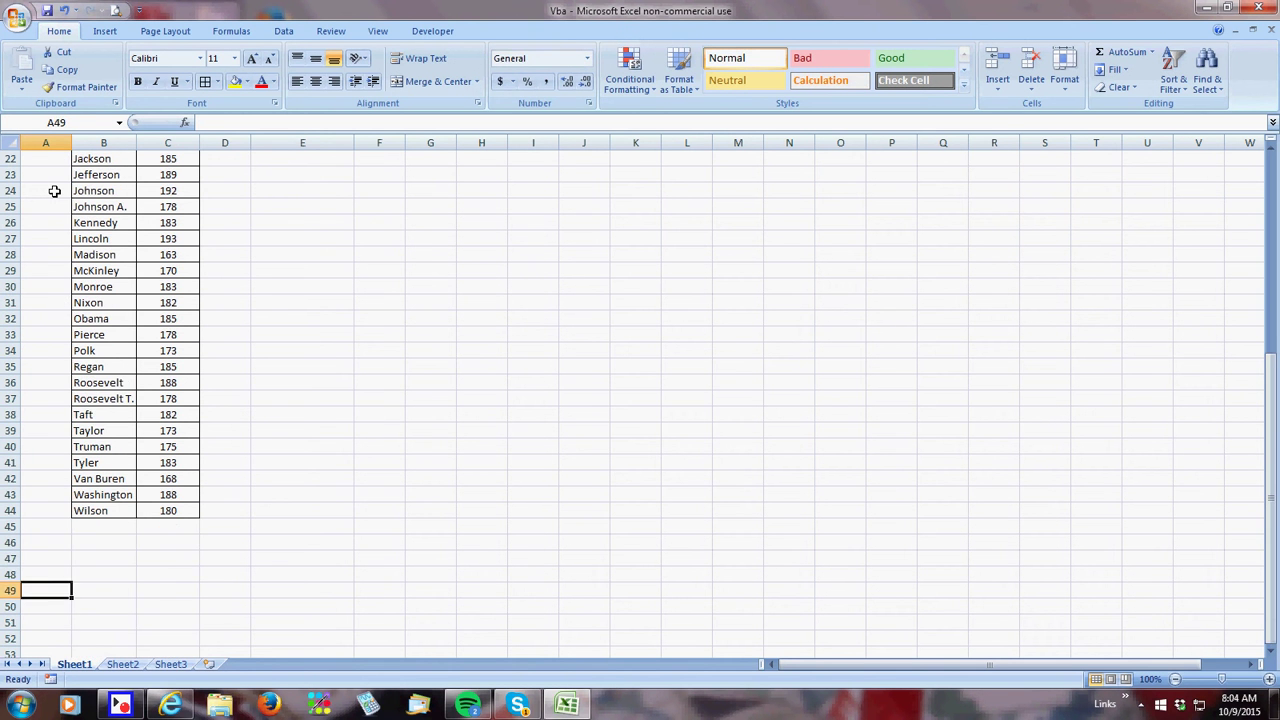
{"action": "key", "text": "Up"}
{"action": "key", "text": "Up"}
{"action": "key", "text": "Up"}
{"action": "key", "text": "Up"}
{"action": "key", "text": "Up"}
{"action": "key", "text": "Up"}
{"action": "key", "text": "Up"}
{"action": "key", "text": "Up"}
{"action": "key", "text": "Up"}
{"action": "key", "text": "Up"}
{"action": "key", "text": "Up"}
{"action": "key", "text": "Up"}
{"action": "key", "text": "Up"}
{"action": "key", "text": "Up"}
{"action": "key", "text": "Up"}
{"action": "key", "text": "Up"}
{"action": "key", "text": "Up"}
{"action": "key", "text": "Up"}
{"action": "key", "text": "Up"}
{"action": "key", "text": "Up"}
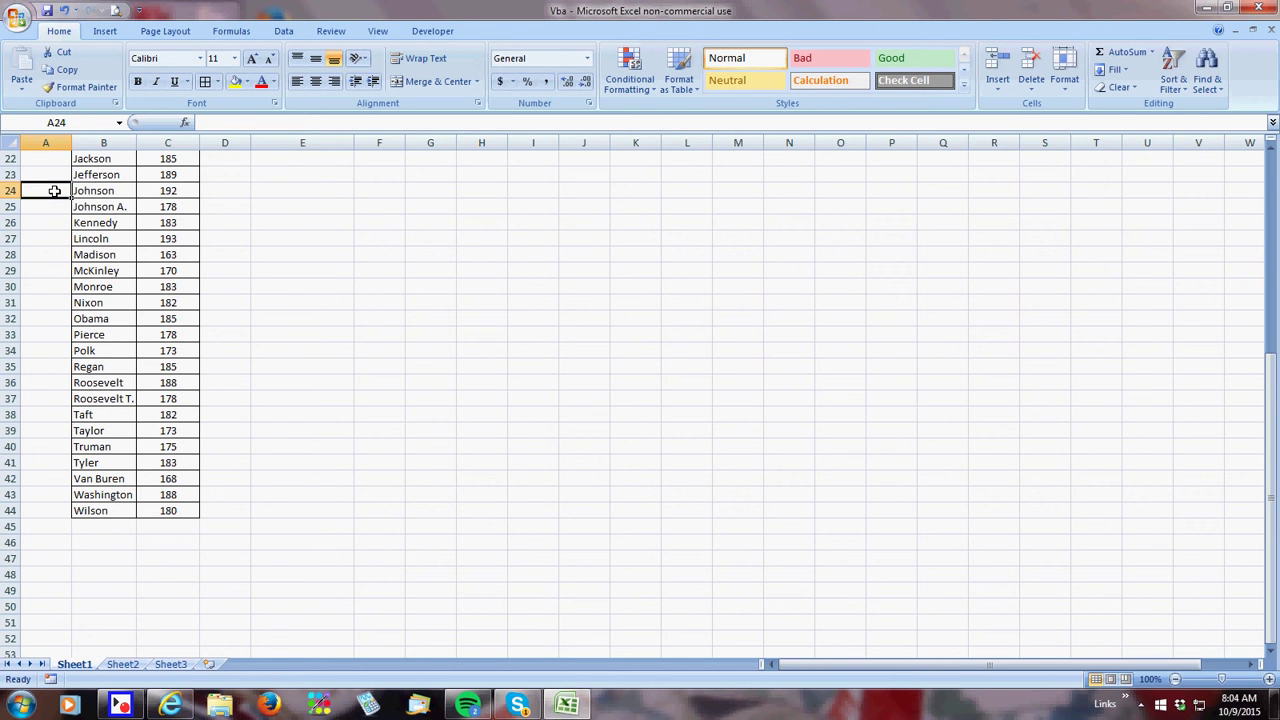
{"action": "key", "text": "Up"}
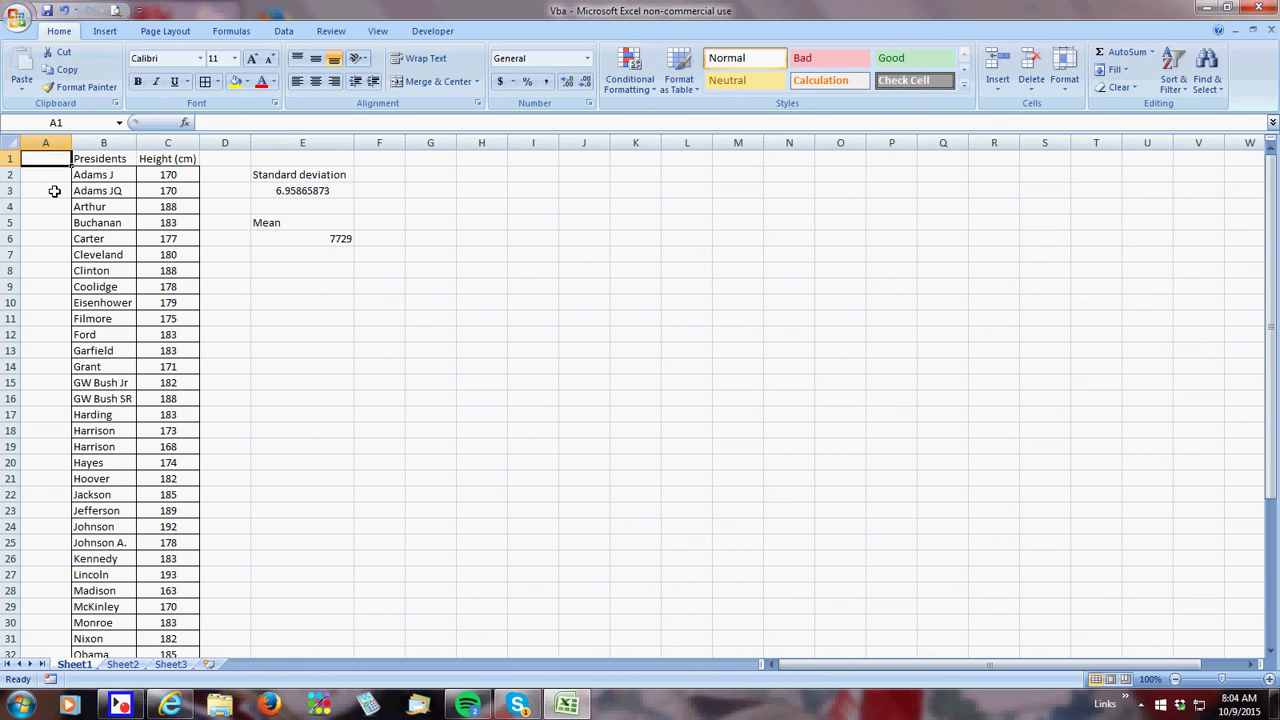
Turn the sum in cell E6 into the mean by changing the formula to =SUM(C2:C44)/43
{"action": "key", "text": "Down"}
{"action": "key", "text": "Right"}
{"action": "key", "text": "Right"}
{"action": "key", "text": "Down"}
{"action": "key", "text": "Right"}
{"action": "key", "text": "Down"}
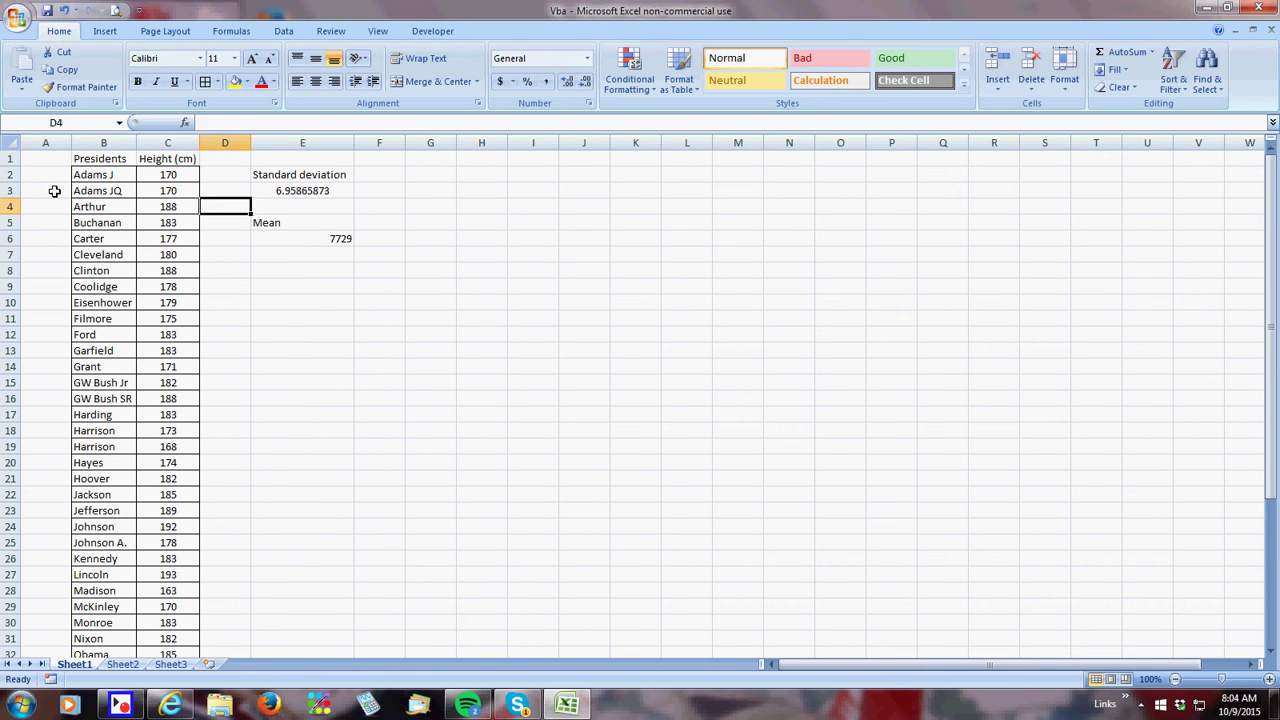
{"action": "key", "text": "Right"}
{"action": "key", "text": "Down"}
{"action": "key", "text": "Down"}
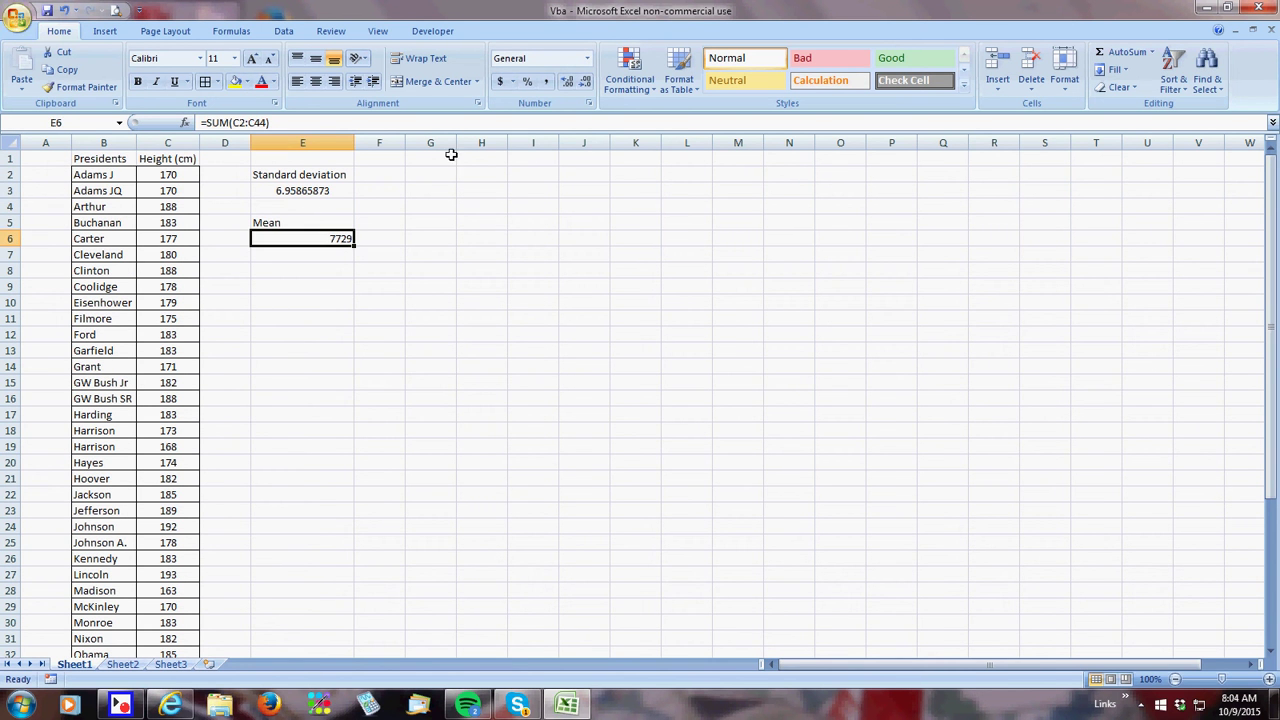
{"action": "left_click", "coordinate": [318, 121]}
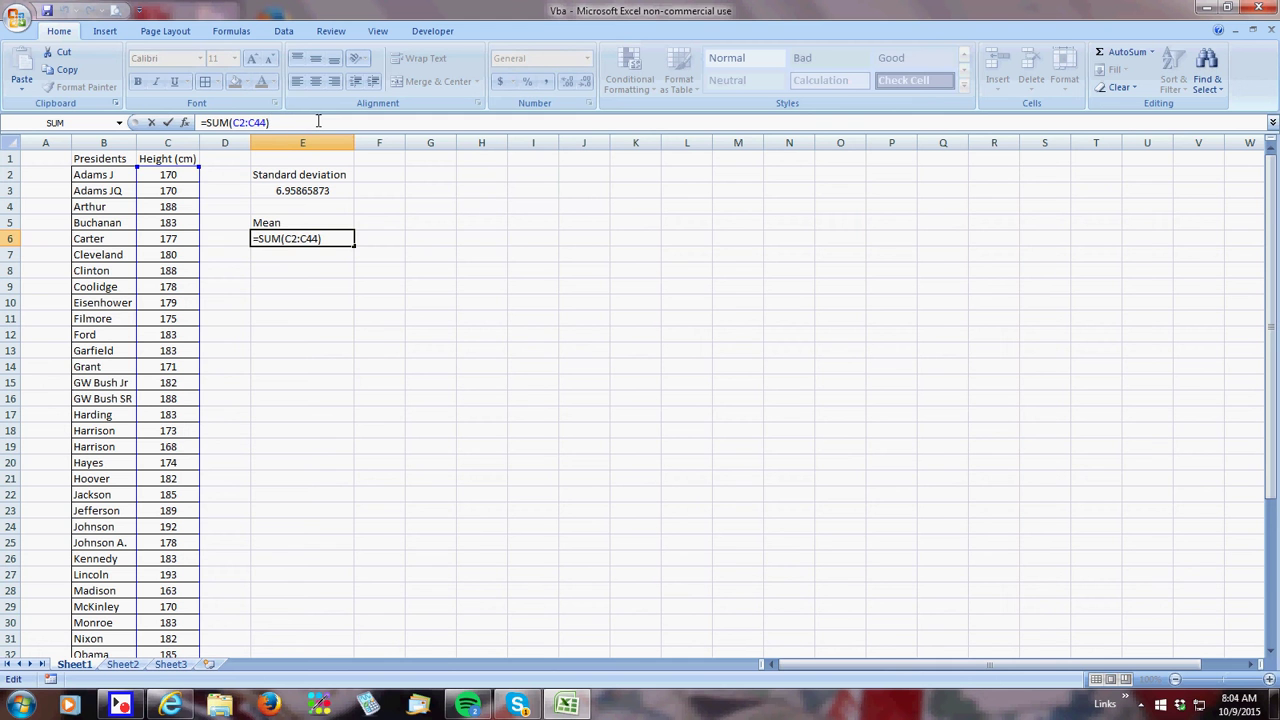
{"action": "type", "text": "/43"}
{"action": "key", "text": "Return"}
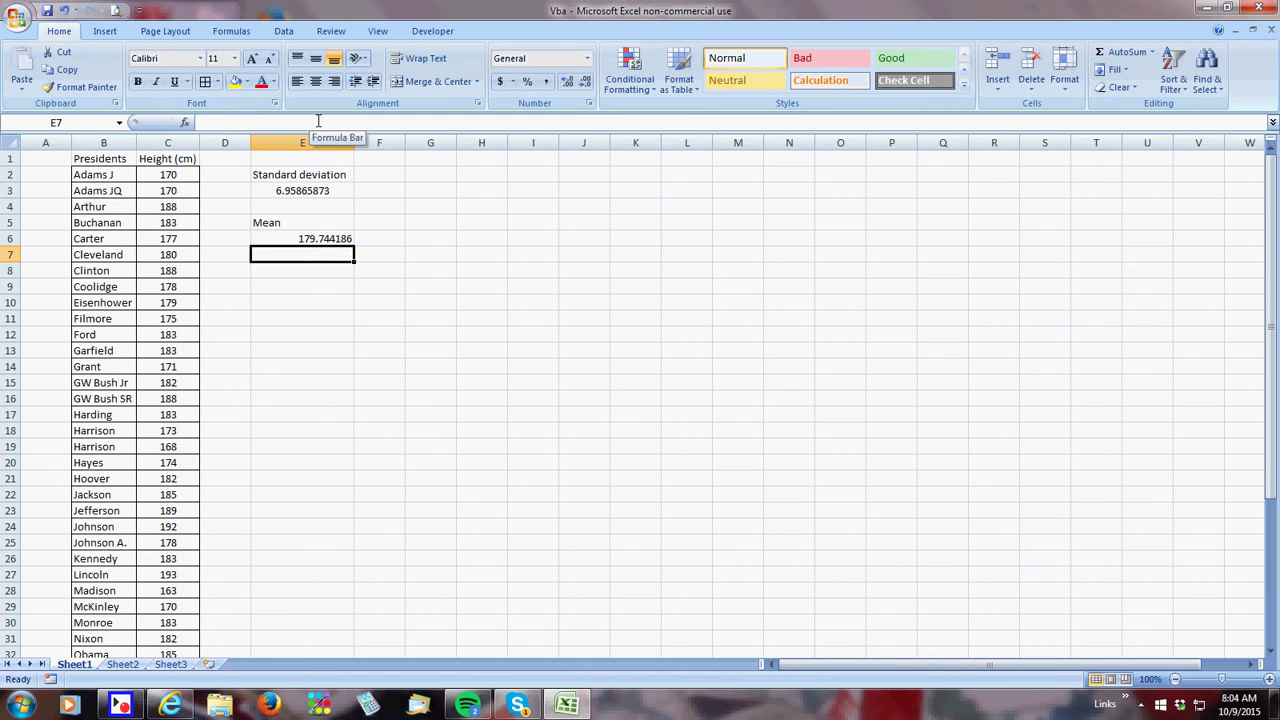
{"action": "key", "text": "Up"}
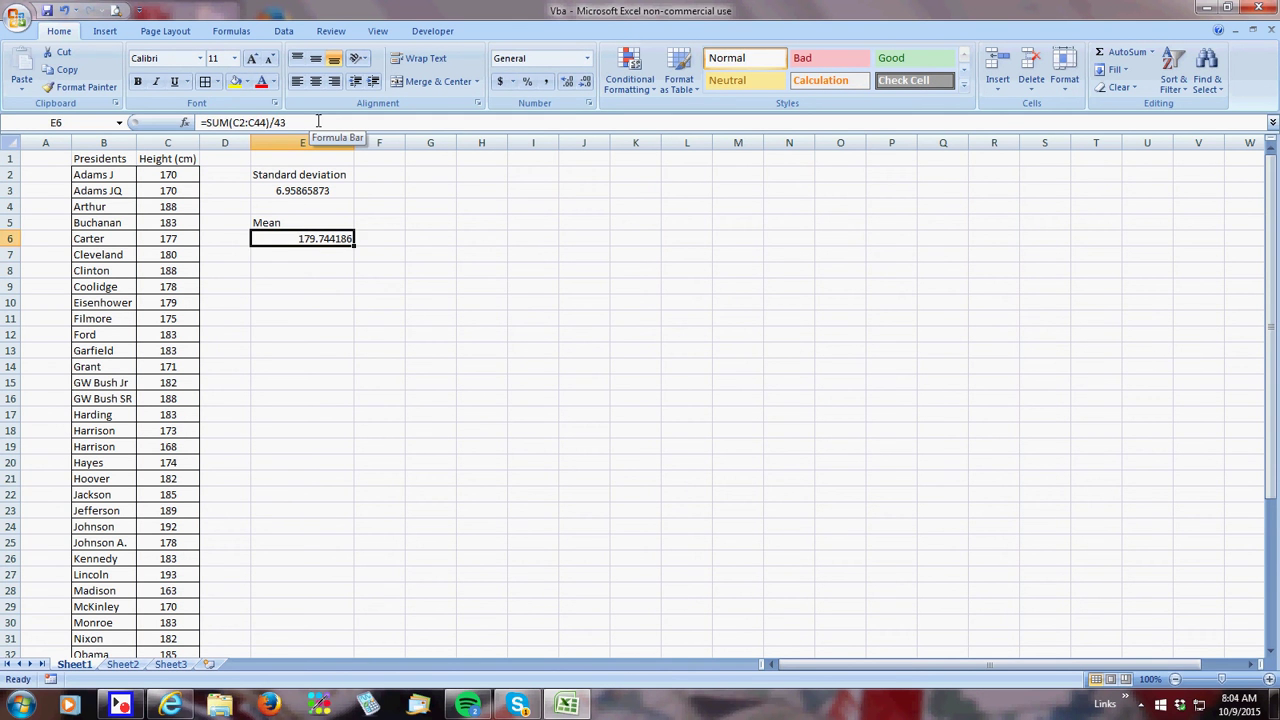
Enter the formula =MEDIAN(C2:C44) in cell E8 to calculate the median of the heights
{"action": "key", "text": "Down"}
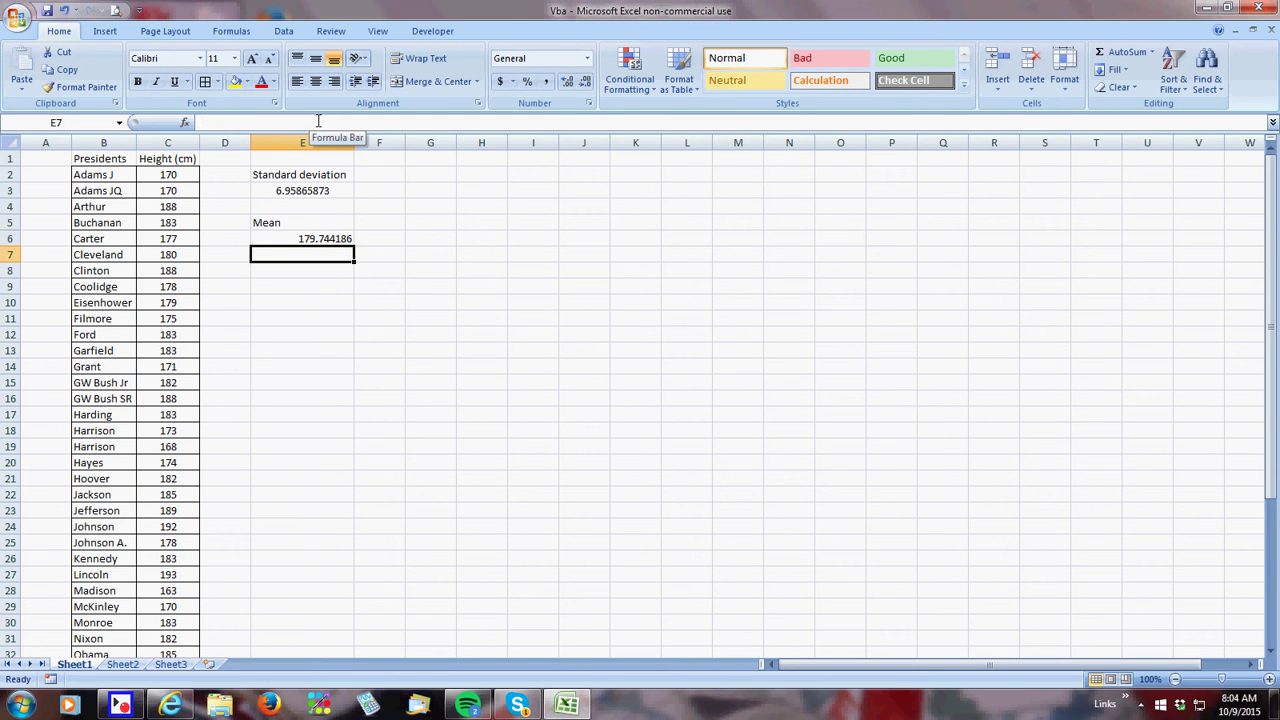
{"action": "key", "text": "Down"}
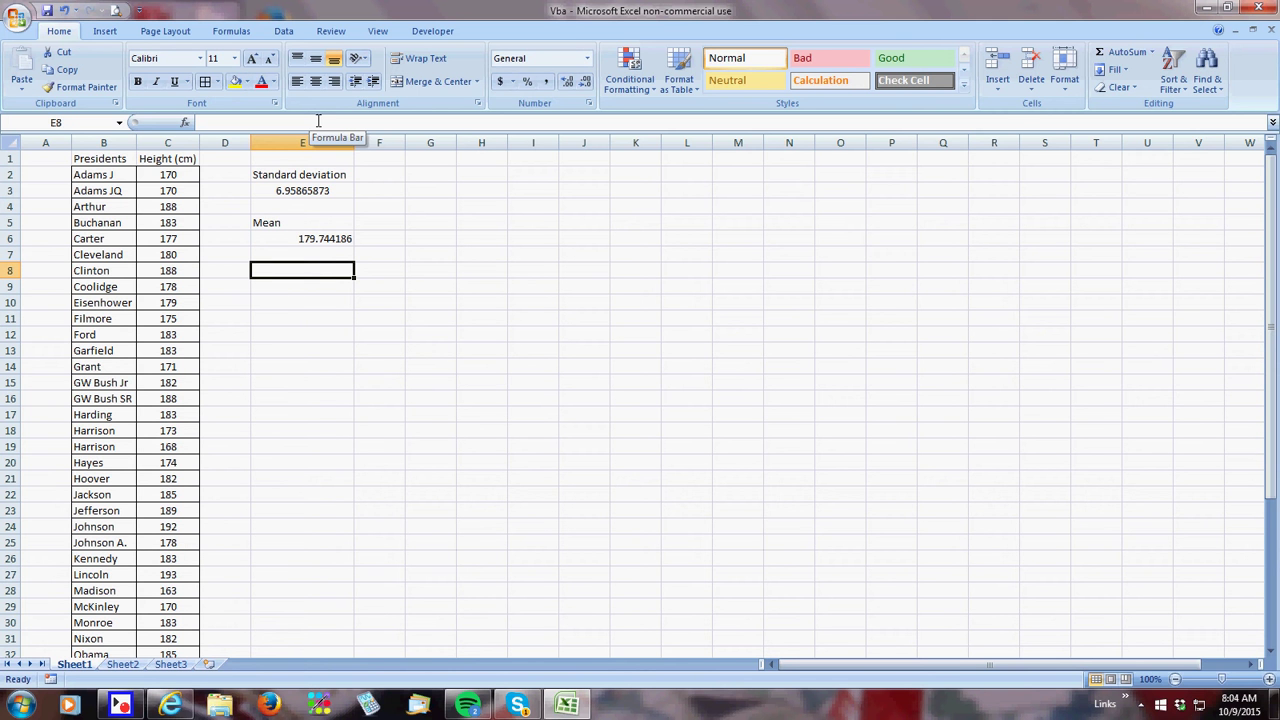
{"action": "type", "text": "=medai"}
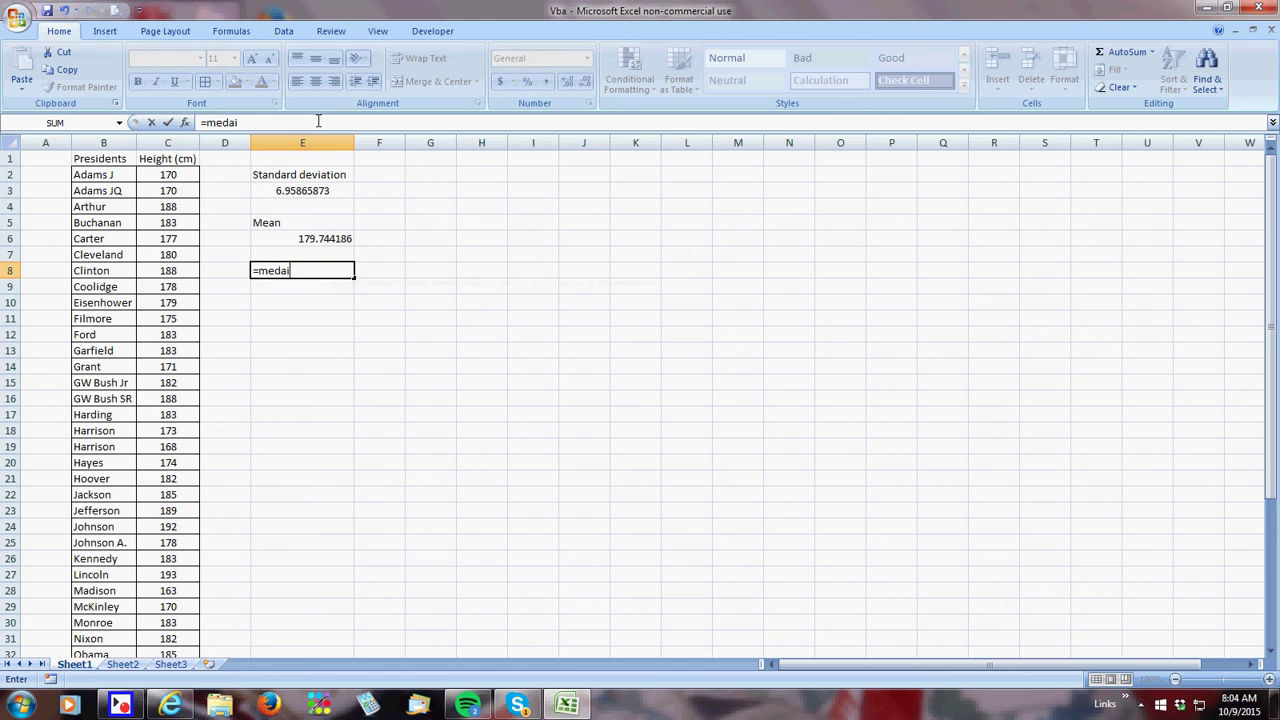
{"action": "key", "text": "BackSpace"}
{"action": "key", "text": "BackSpace"}
{"action": "type", "text": "ian"}
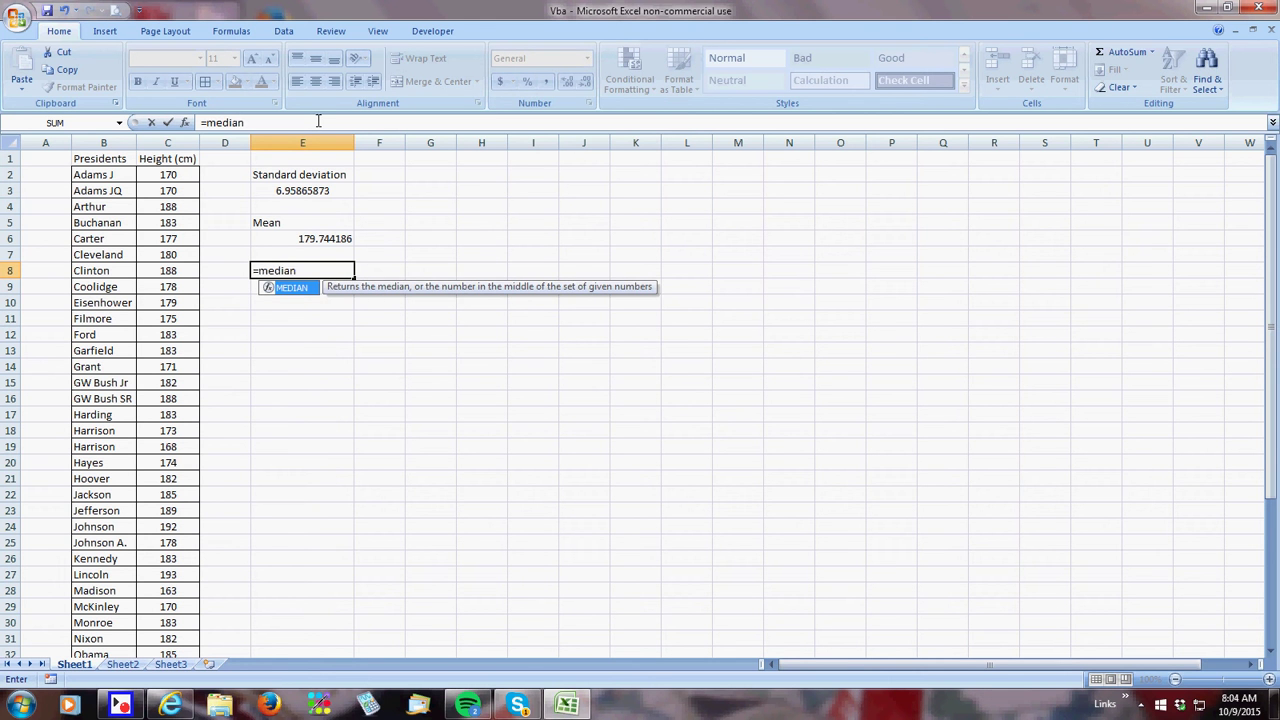
{"action": "type", "text": "("}
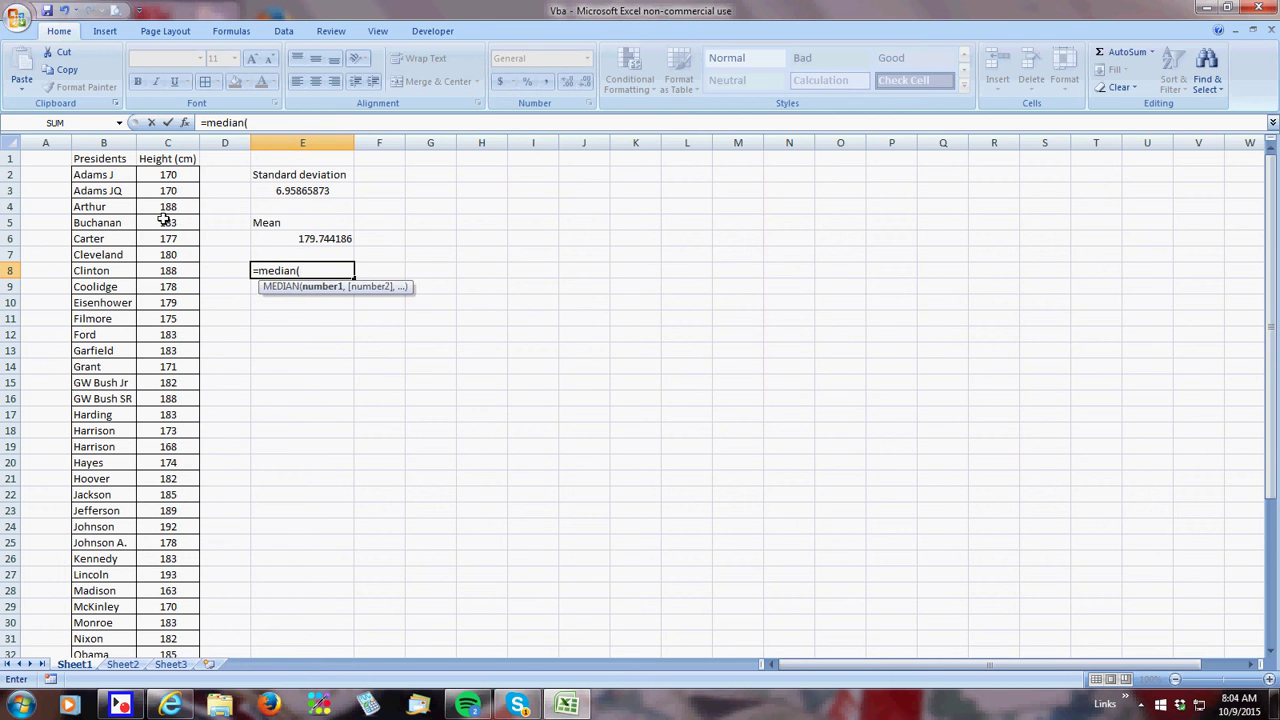
{"action": "left_click_drag", "start_coordinate": [167, 174], "coordinate": [120, 628]}
{"action": "type", "text": ")"}
{"action": "key", "text": "Return"}
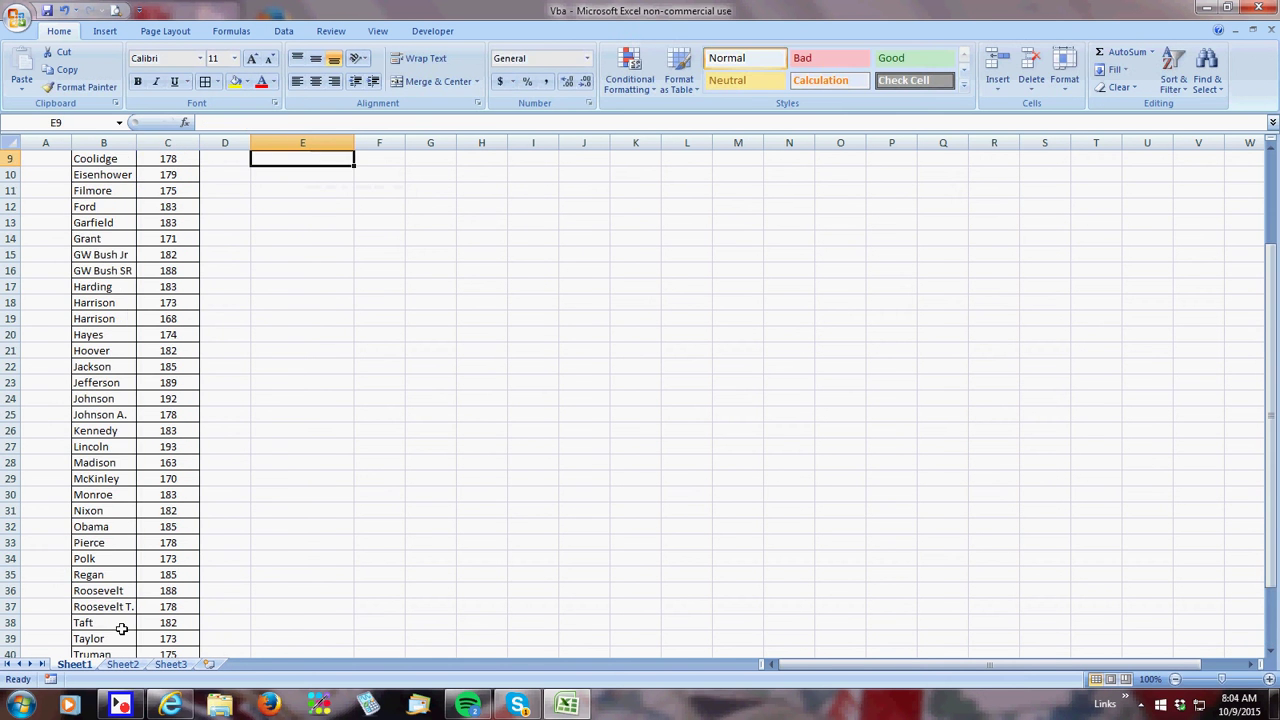
{"action": "scroll", "coordinate": [260, 494], "scroll_direction": "up", "scroll_amount": 3}
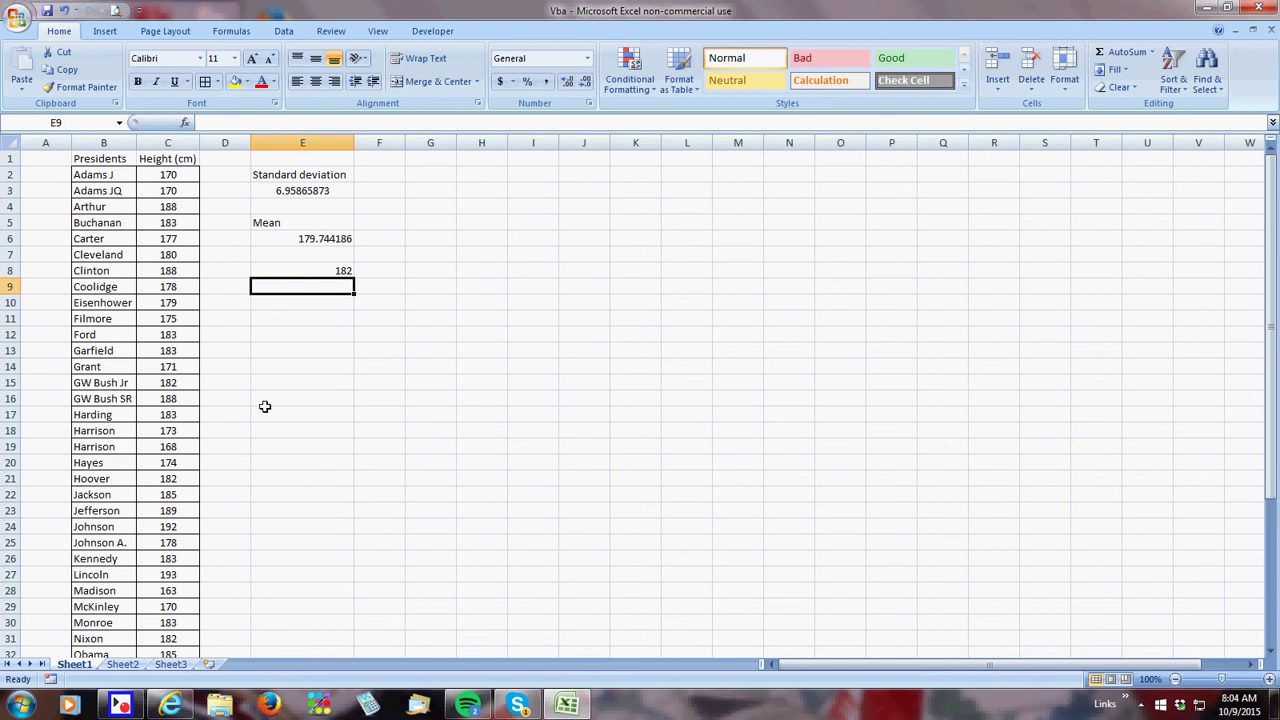
Enter the numbers 1, 2 and 3 in cells A2:A4 beside the first three presidents
{"action": "left_click", "coordinate": [64, 177]}
{"action": "type", "text": "1"}
{"action": "key", "text": "Return"}
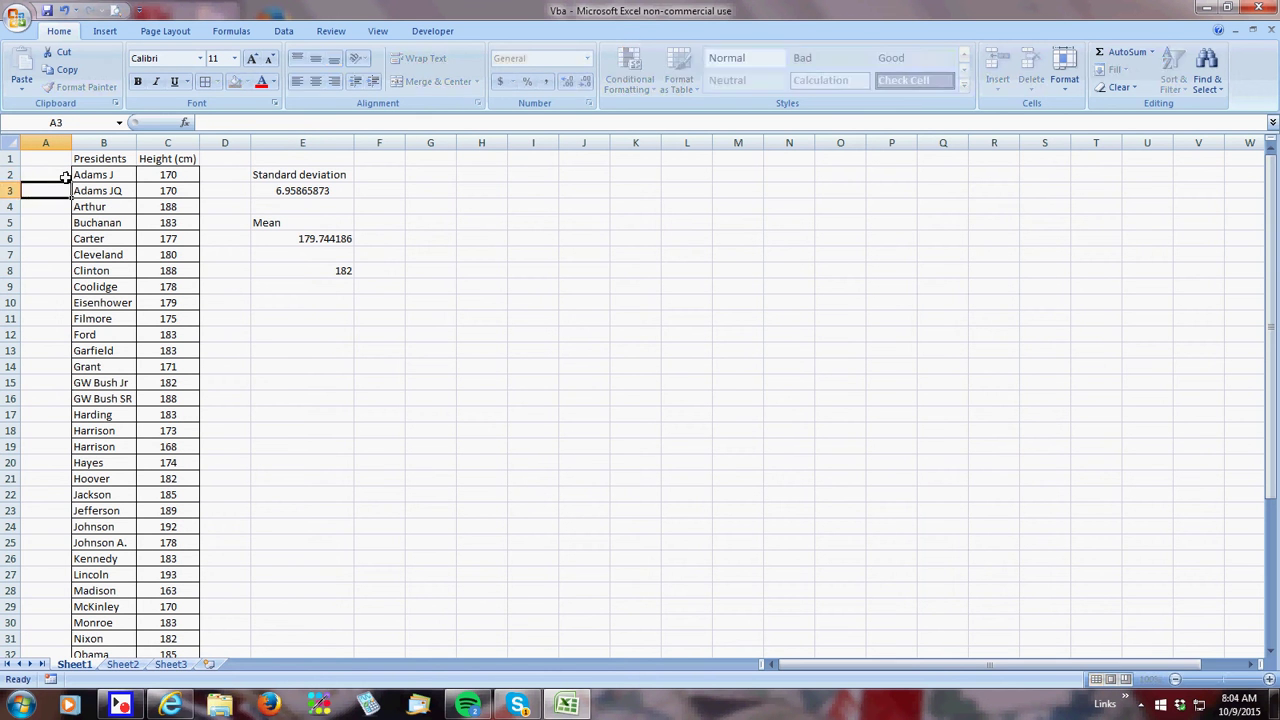
{"action": "type", "text": "2"}
{"action": "key", "text": "Return"}
{"action": "type", "text": "3"}
Extend the number series from A2:A4 down column A so the presidents are numbered 1 to 43
{"action": "left_click", "coordinate": [64, 177]}
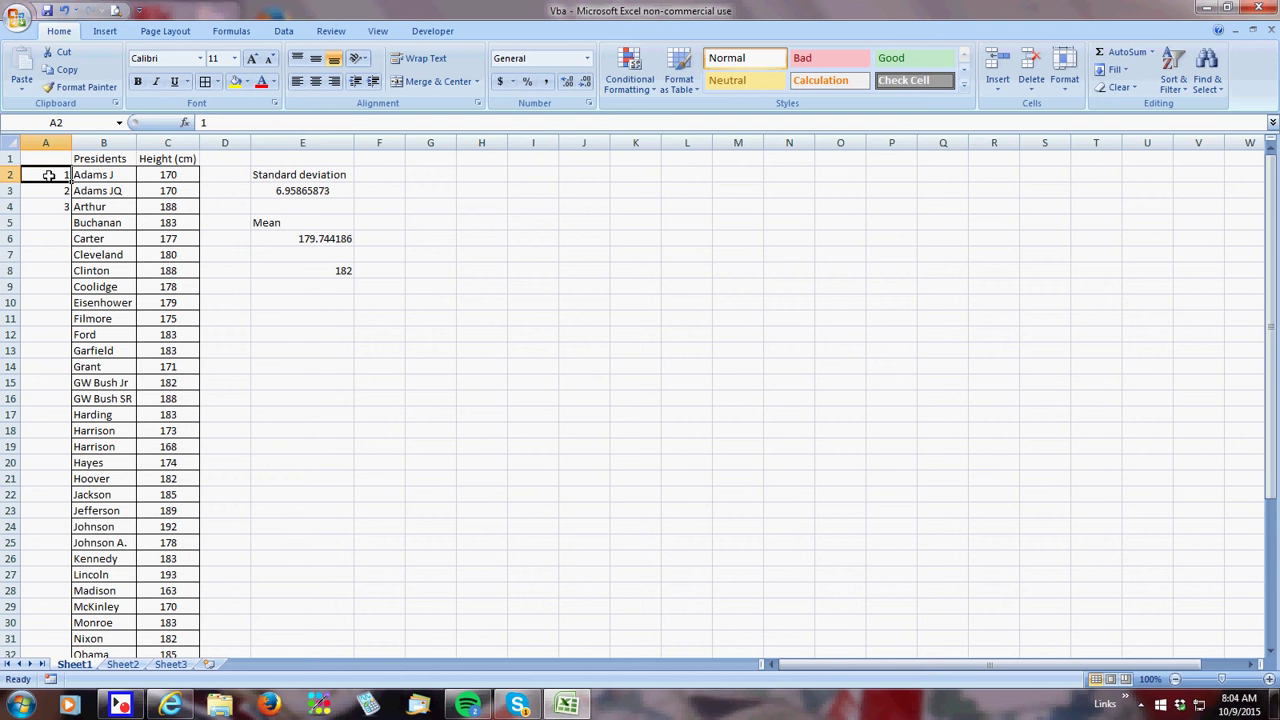
{"action": "left_click_drag", "start_coordinate": [48, 176], "coordinate": [51, 205]}
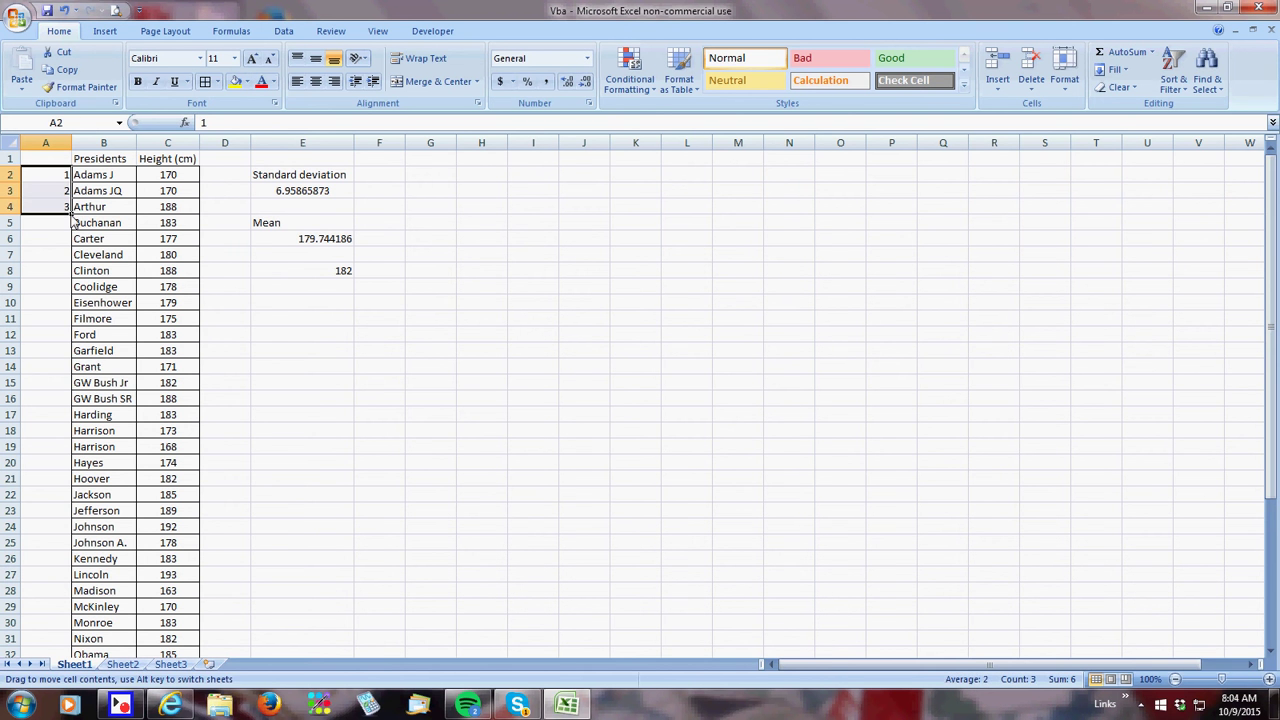
{"action": "left_click_drag", "start_coordinate": [70, 214], "coordinate": [68, 630]}
{"action": "scroll", "coordinate": [249, 434], "scroll_direction": "up", "scroll_amount": 5}
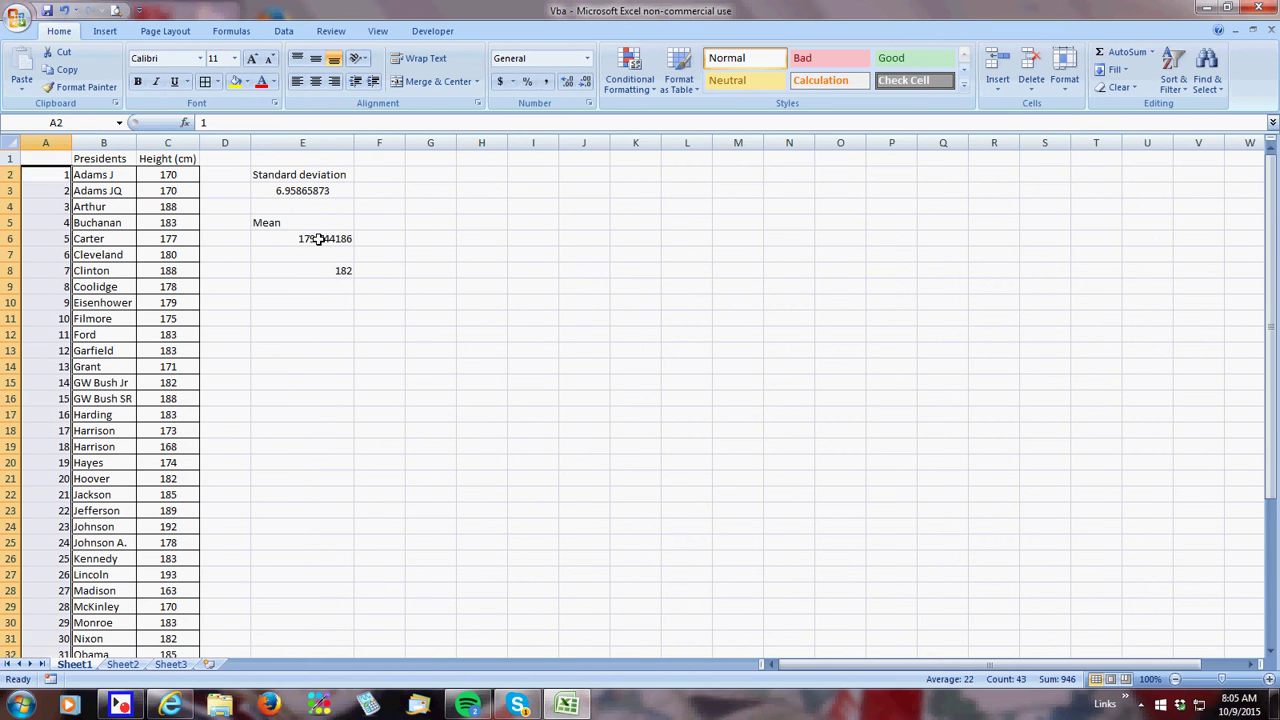
Review the mean and median formulas in E6 and E8, and enter the label "Median" in cell E7
{"action": "left_click", "coordinate": [310, 238]}
{"action": "left_click", "coordinate": [314, 121]}
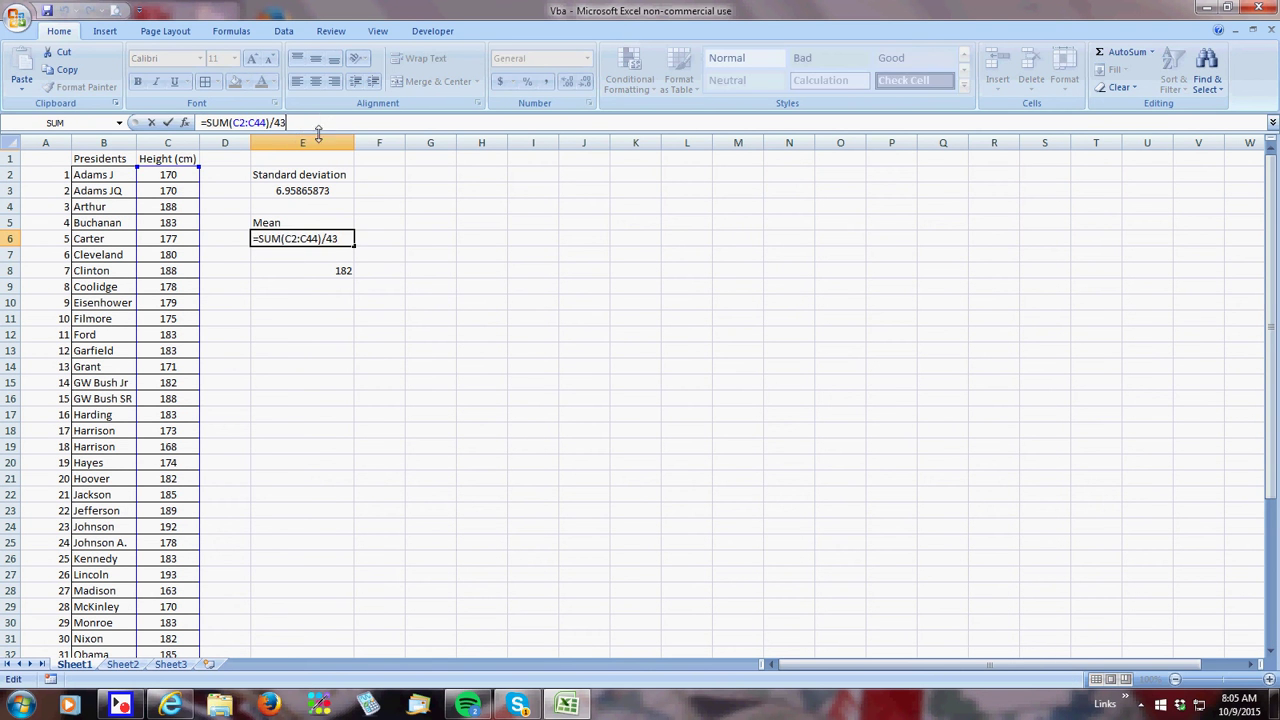
{"action": "left_click", "coordinate": [425, 267]}
{"action": "left_click", "coordinate": [337, 269]}
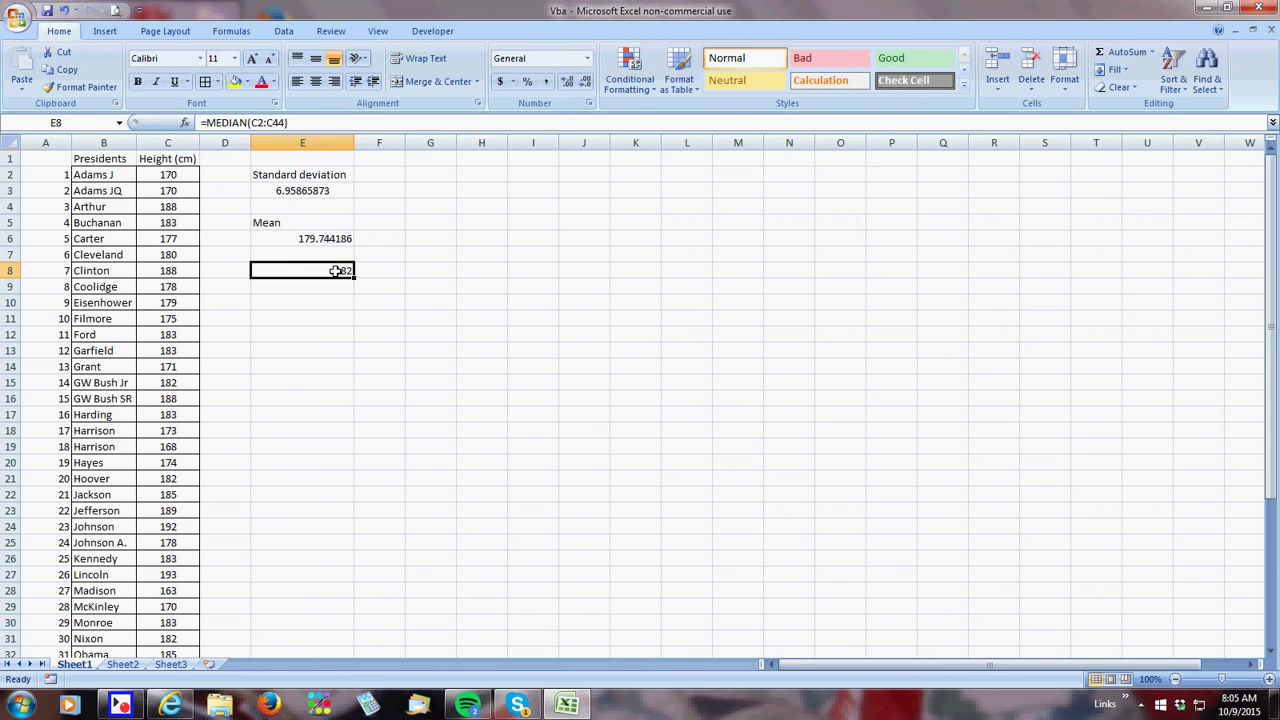
{"action": "left_click", "coordinate": [318, 257]}
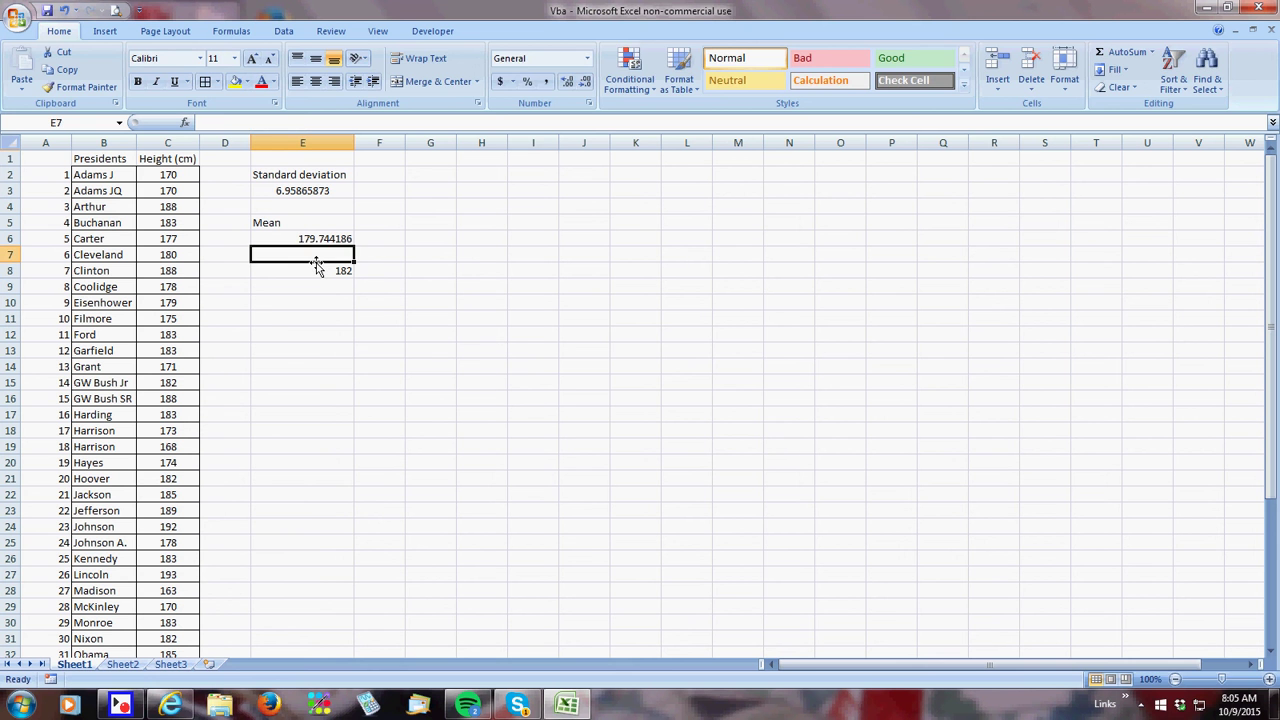
{"action": "type", "text": "median"}
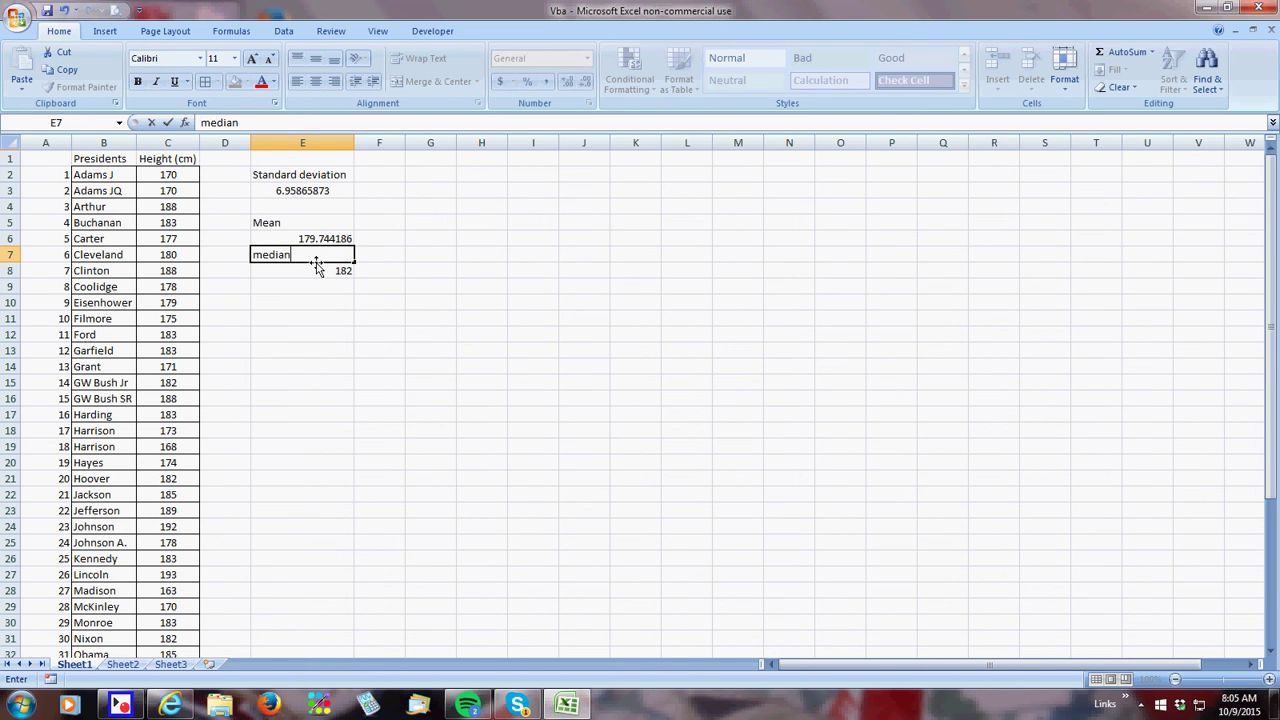
{"action": "key", "text": "Return"}
{"action": "left_click", "coordinate": [316, 259]}
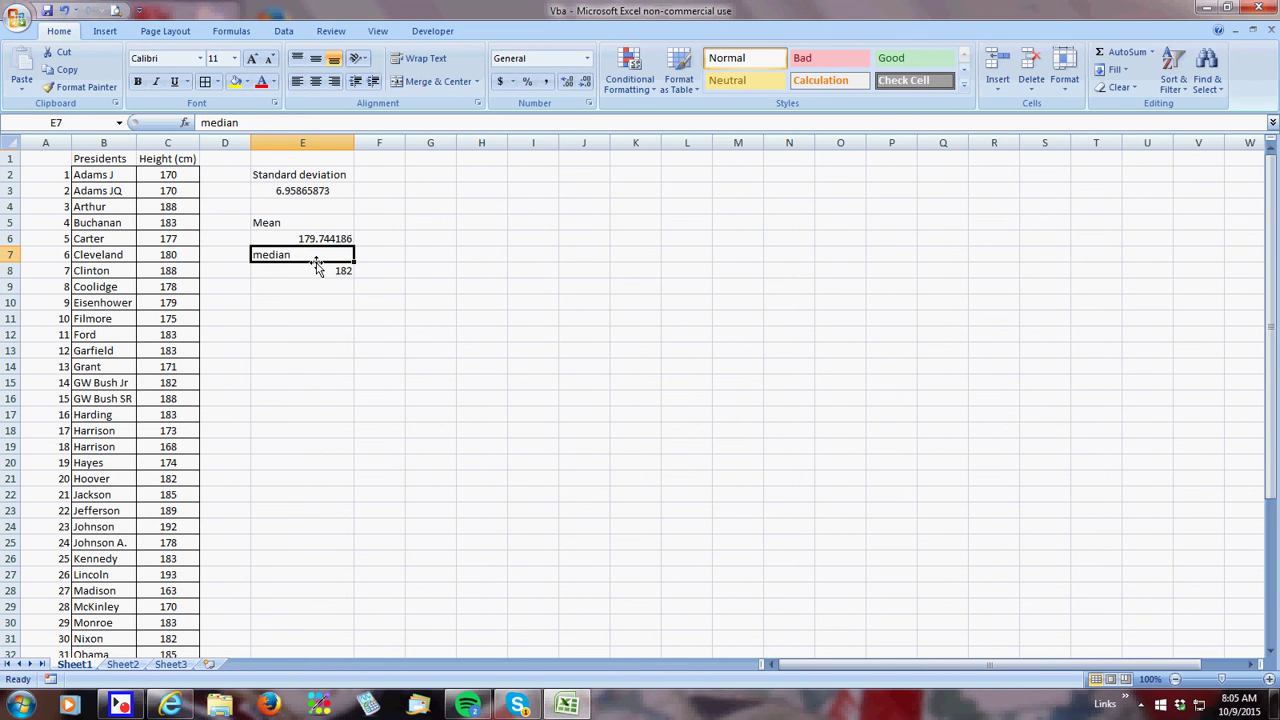
{"action": "type", "text": "Media"}
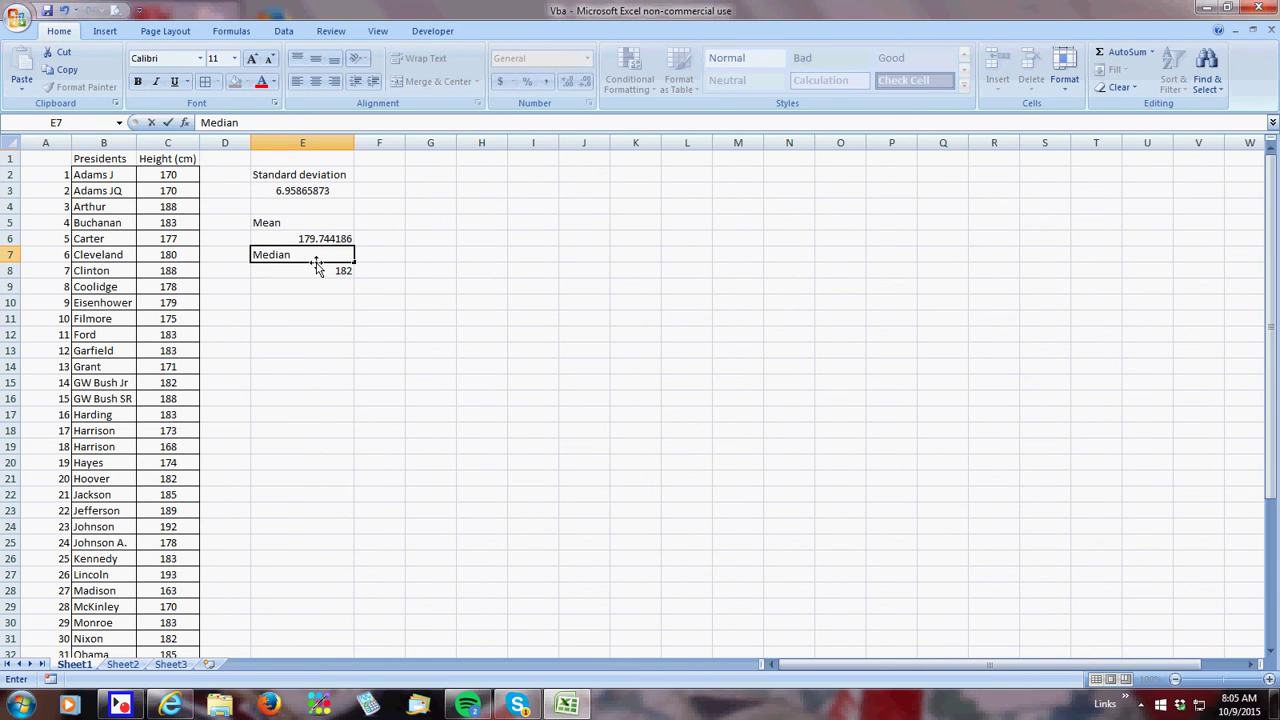
{"action": "type", "text": "n"}
Center the contents of the whole column E horizontally
{"action": "left_click", "coordinate": [305, 142]}
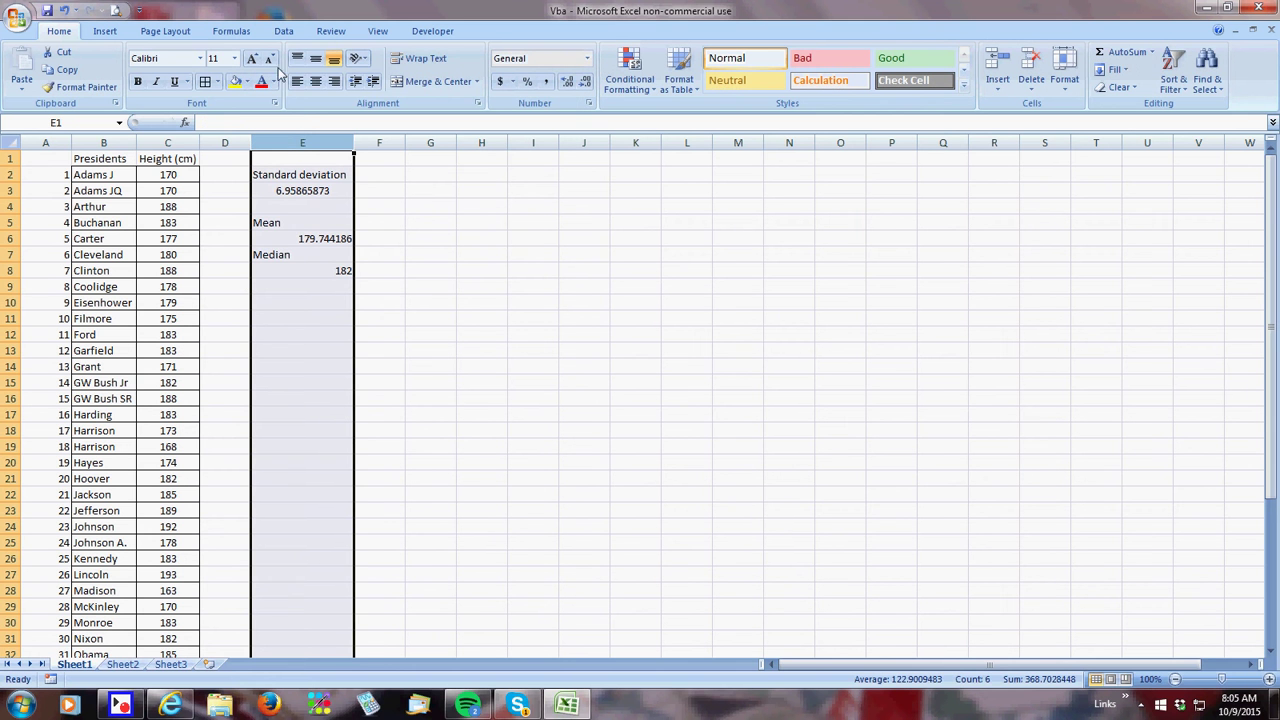
{"action": "left_click", "coordinate": [315, 81]}
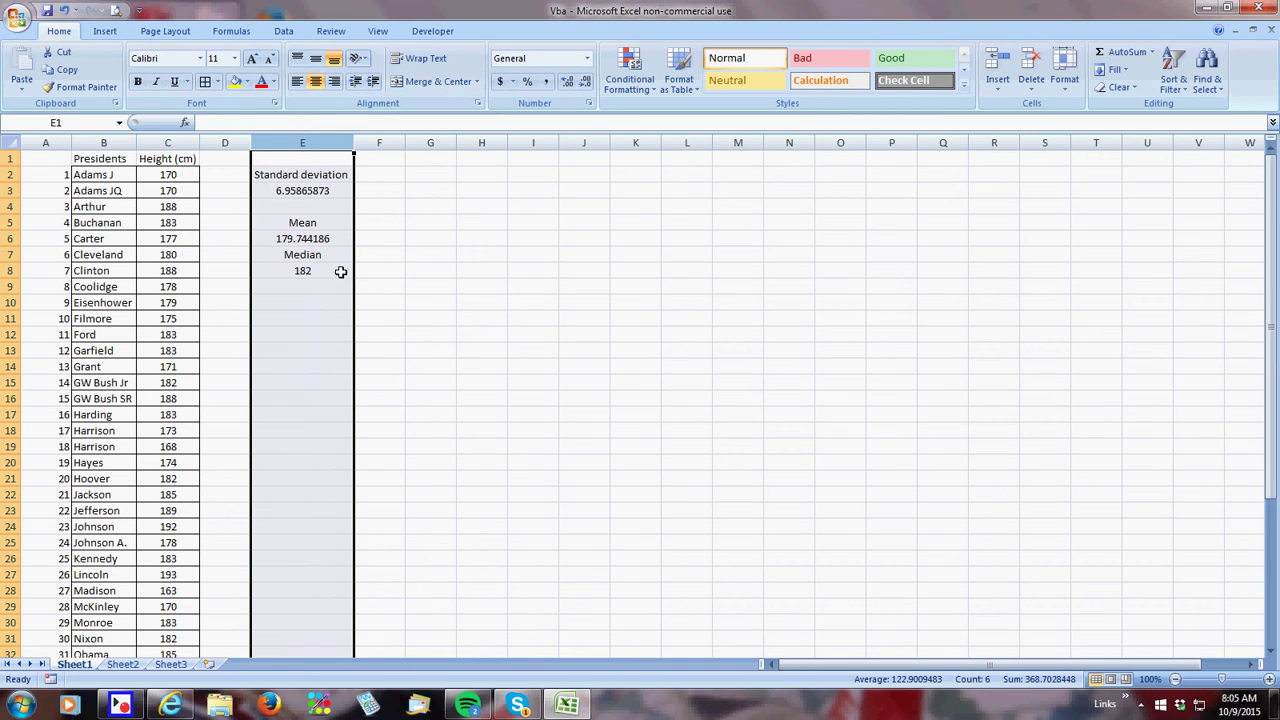
Try to enter a QUARTILE formula in cell E10 that covers the heights in C2:C44
{"action": "left_click", "coordinate": [328, 302]}
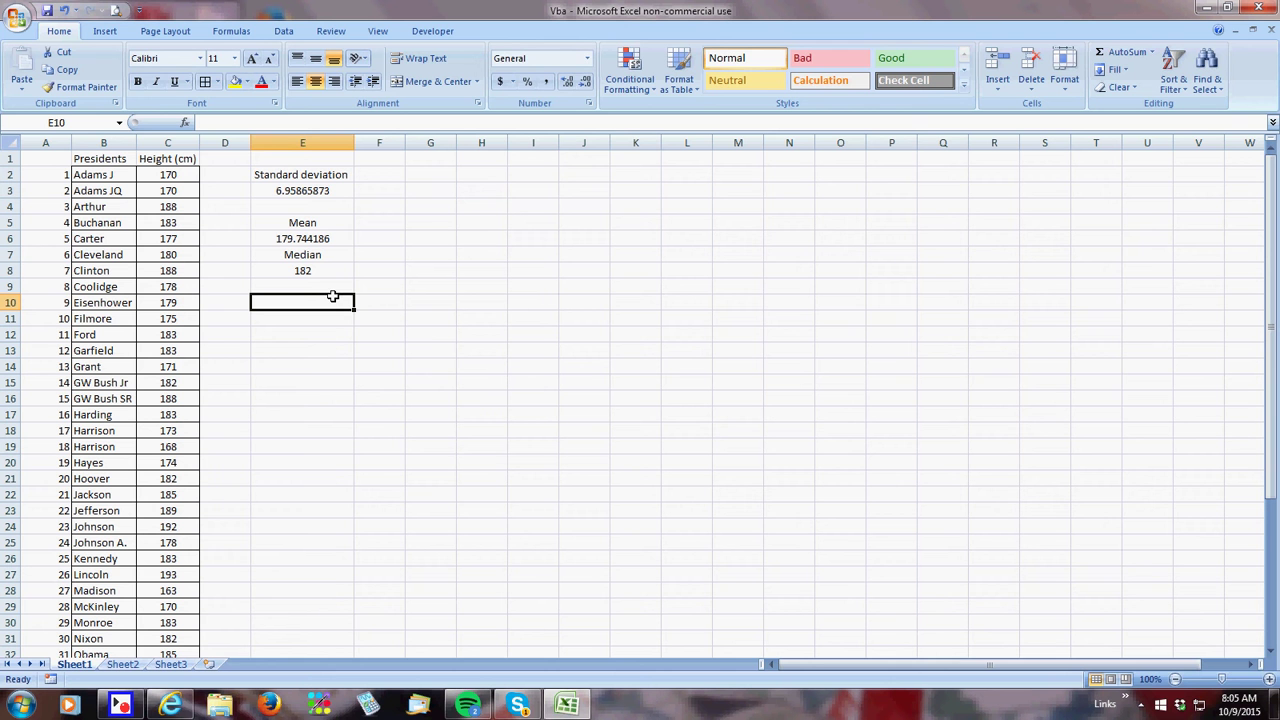
{"action": "type", "text": "="}
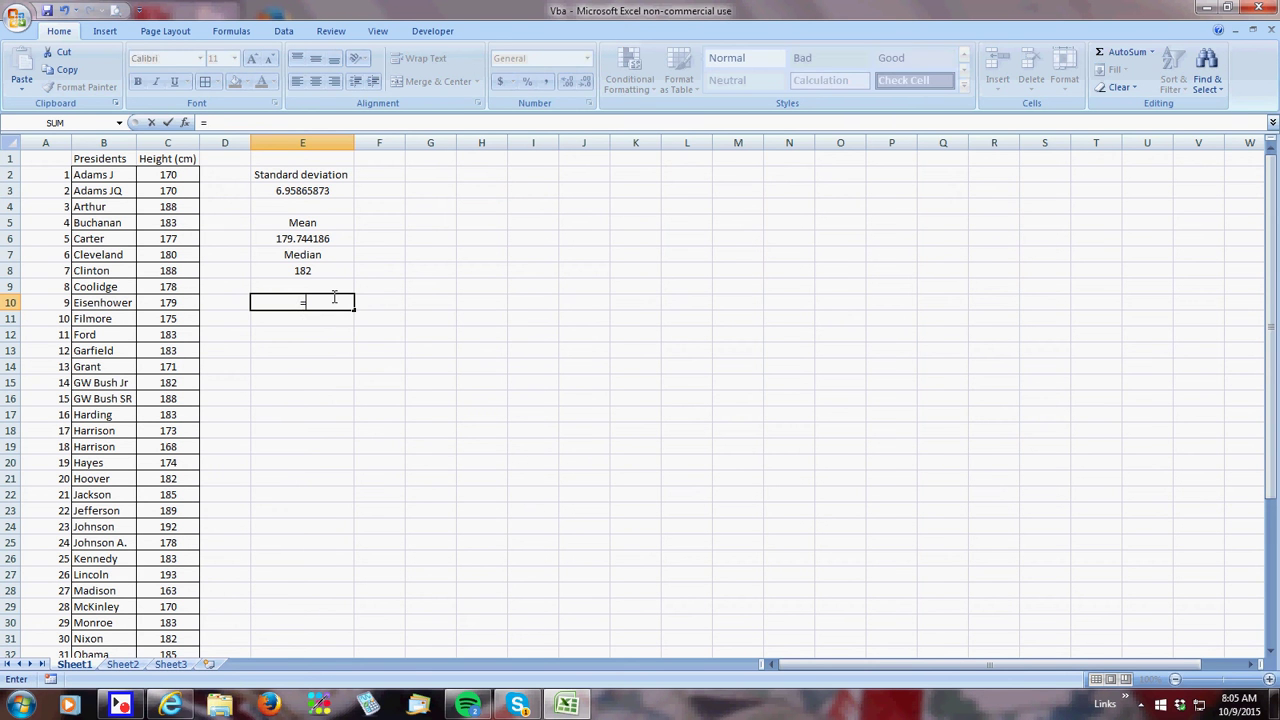
{"action": "type", "text": "quartile"}
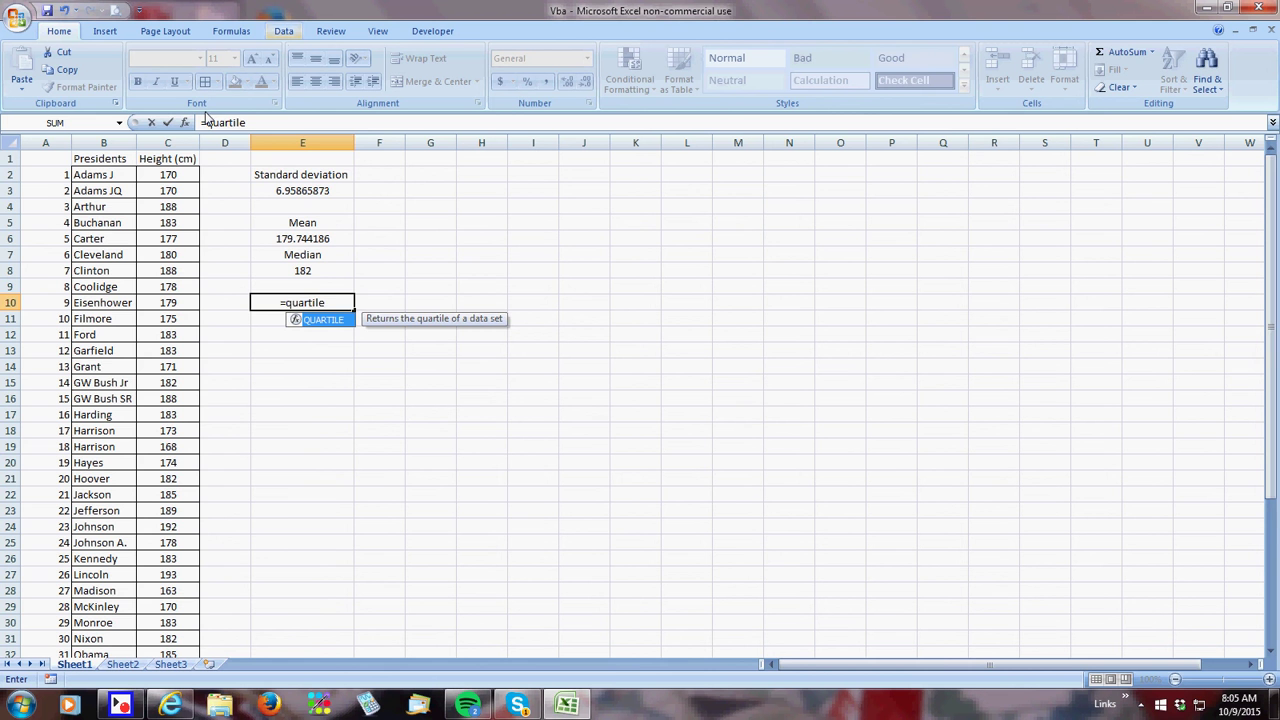
{"action": "left_click_drag", "start_coordinate": [168, 176], "coordinate": [175, 625]}
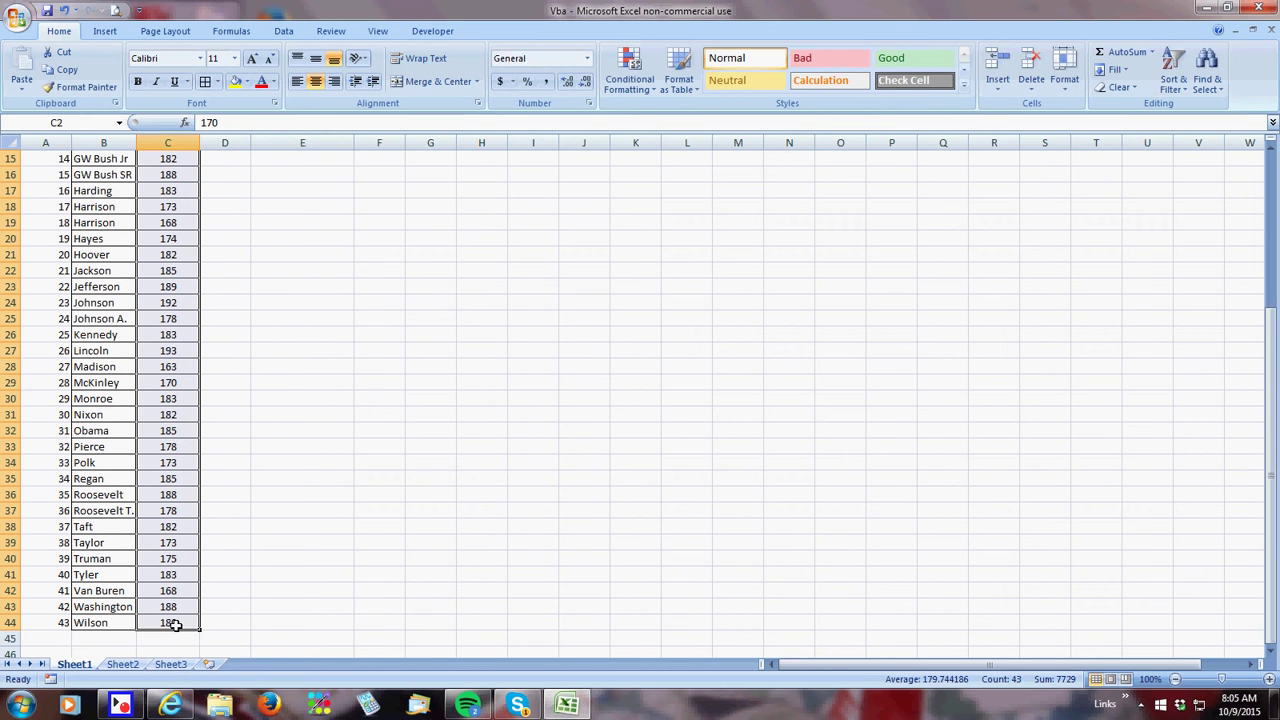
{"action": "type", "text": ")"}
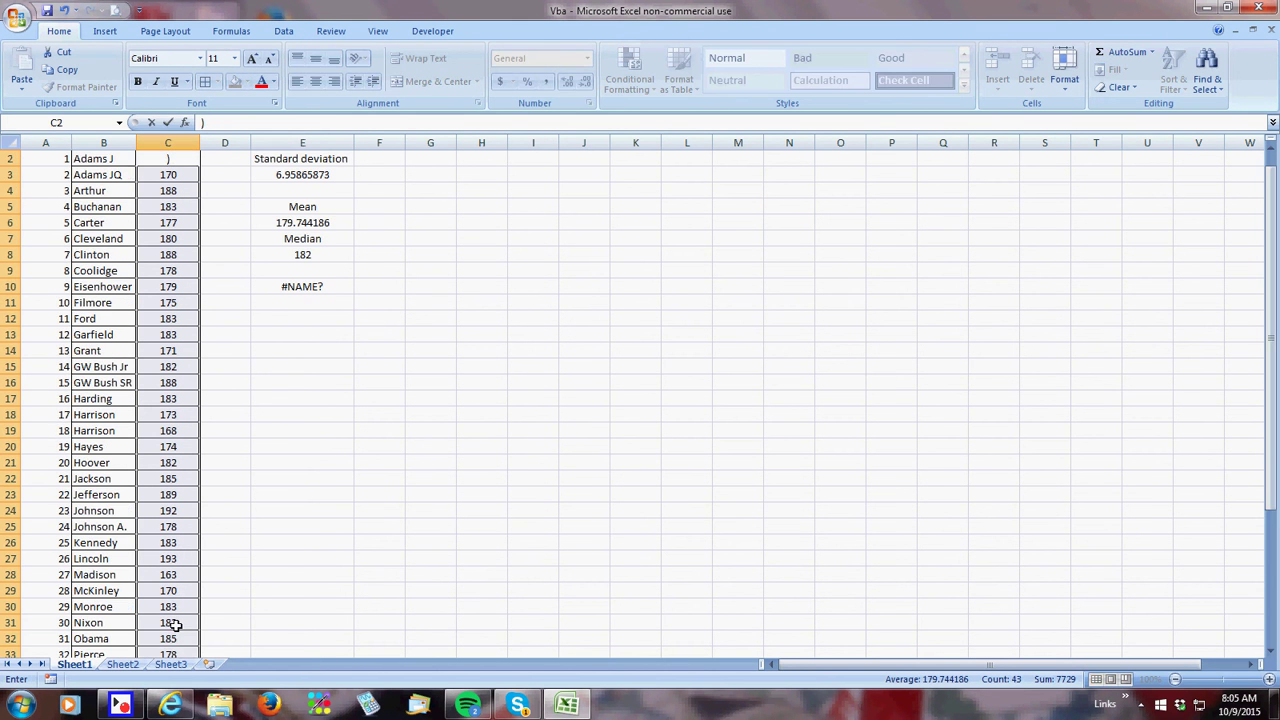
Undo the stray entry made in cell C2
{"action": "left_click", "coordinate": [305, 285]}
{"action": "left_click", "coordinate": [271, 129]}
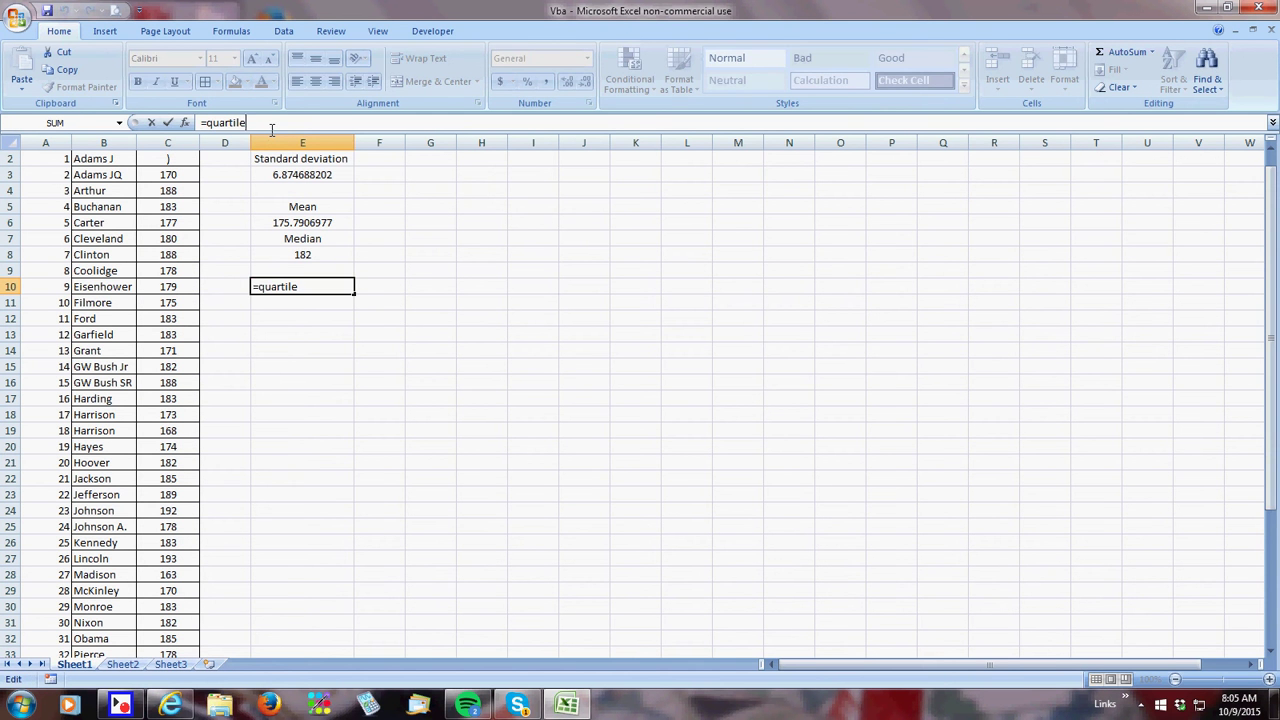
{"action": "type", "text": "("}
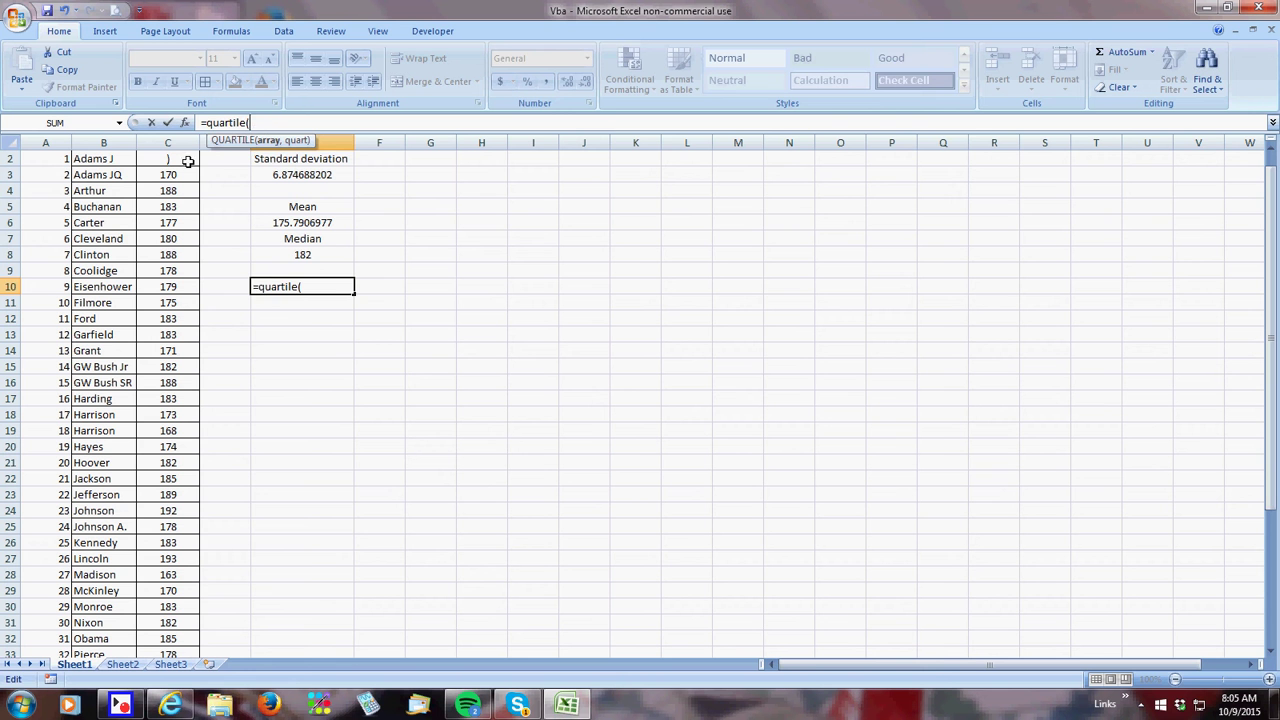
{"action": "key", "text": "Escape"}
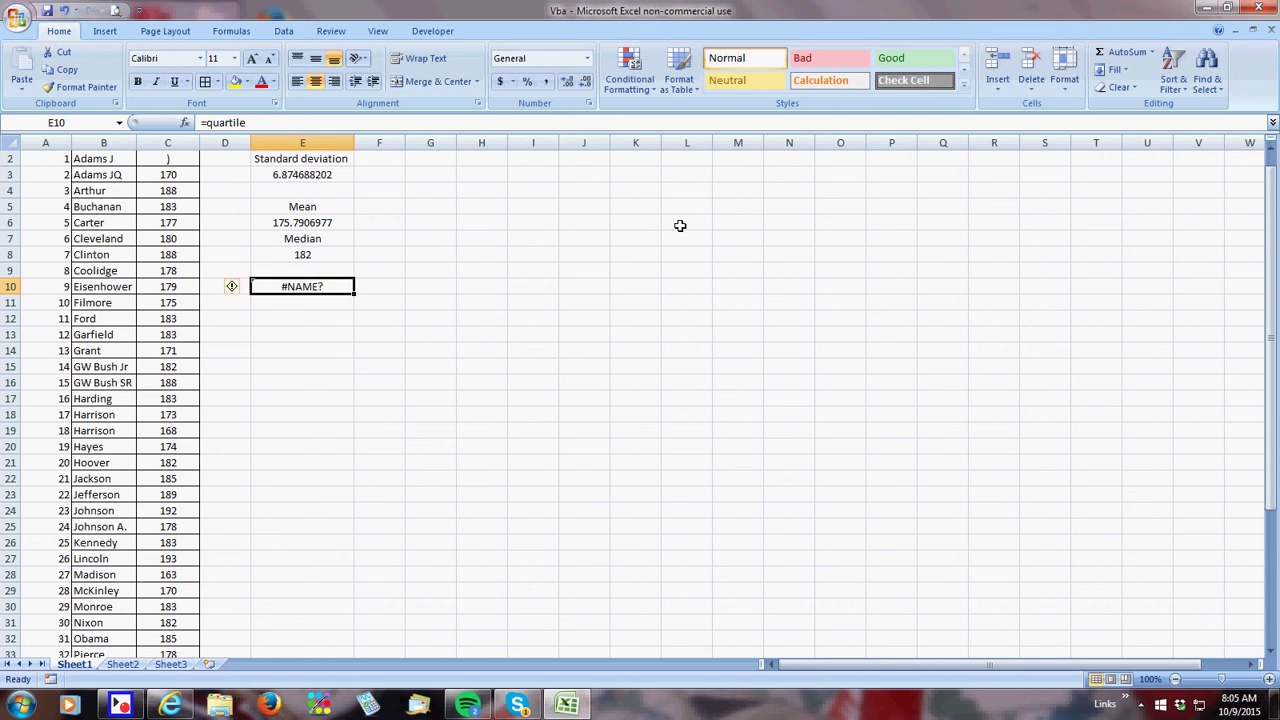
{"action": "left_click", "coordinate": [668, 285]}
{"action": "key", "text": "ctrl+z"}
Try to complete the formula in cell E10 as =quartile(C2:C44)
{"action": "left_click", "coordinate": [324, 290]}
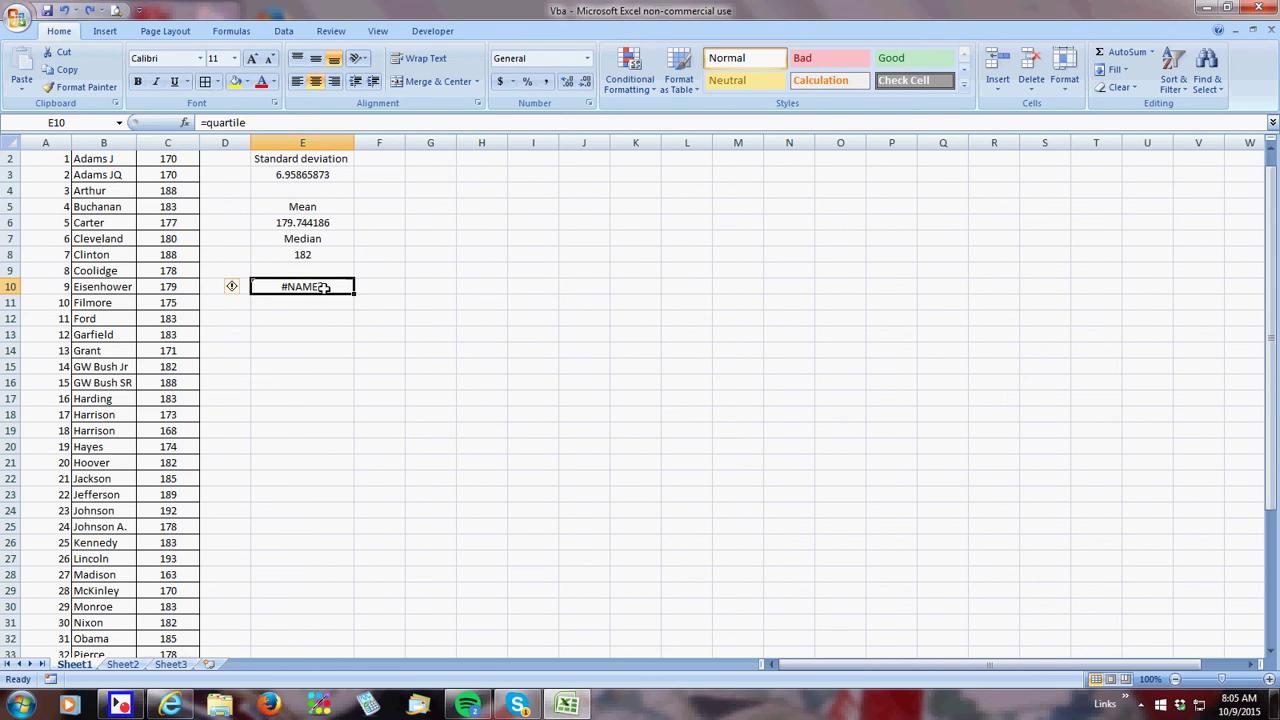
{"action": "left_click", "coordinate": [270, 120]}
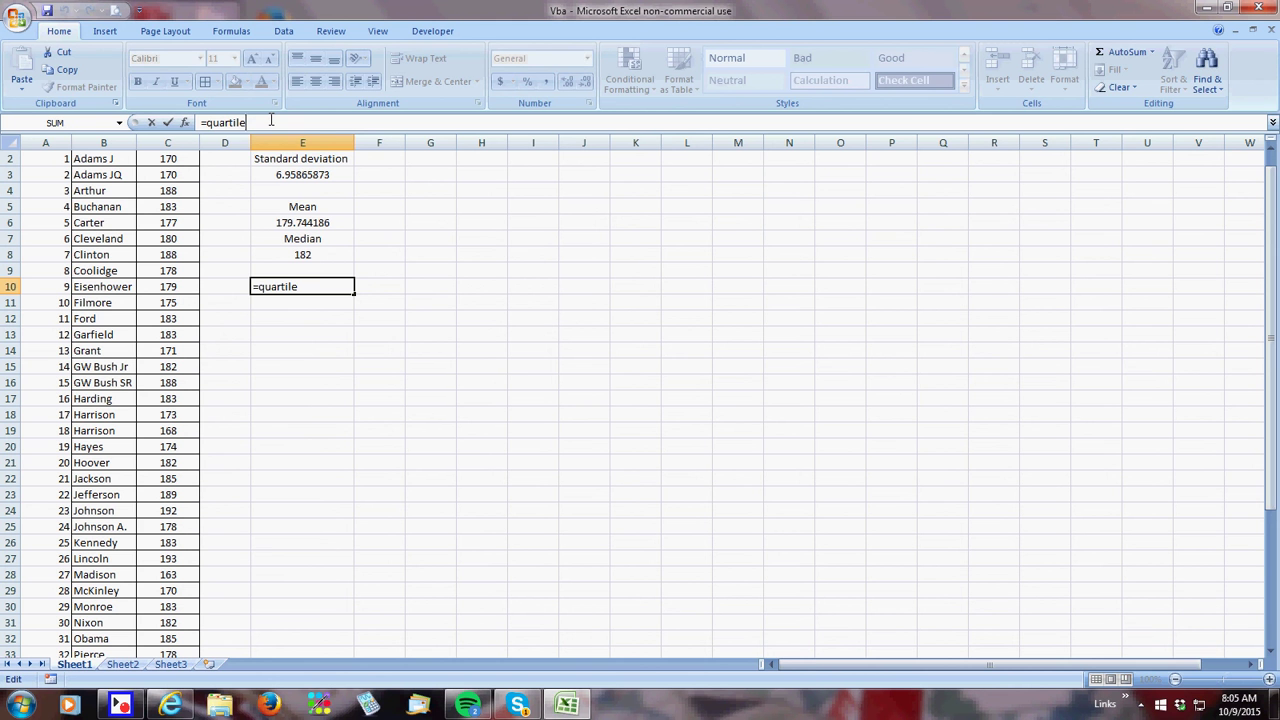
{"action": "type", "text": "("}
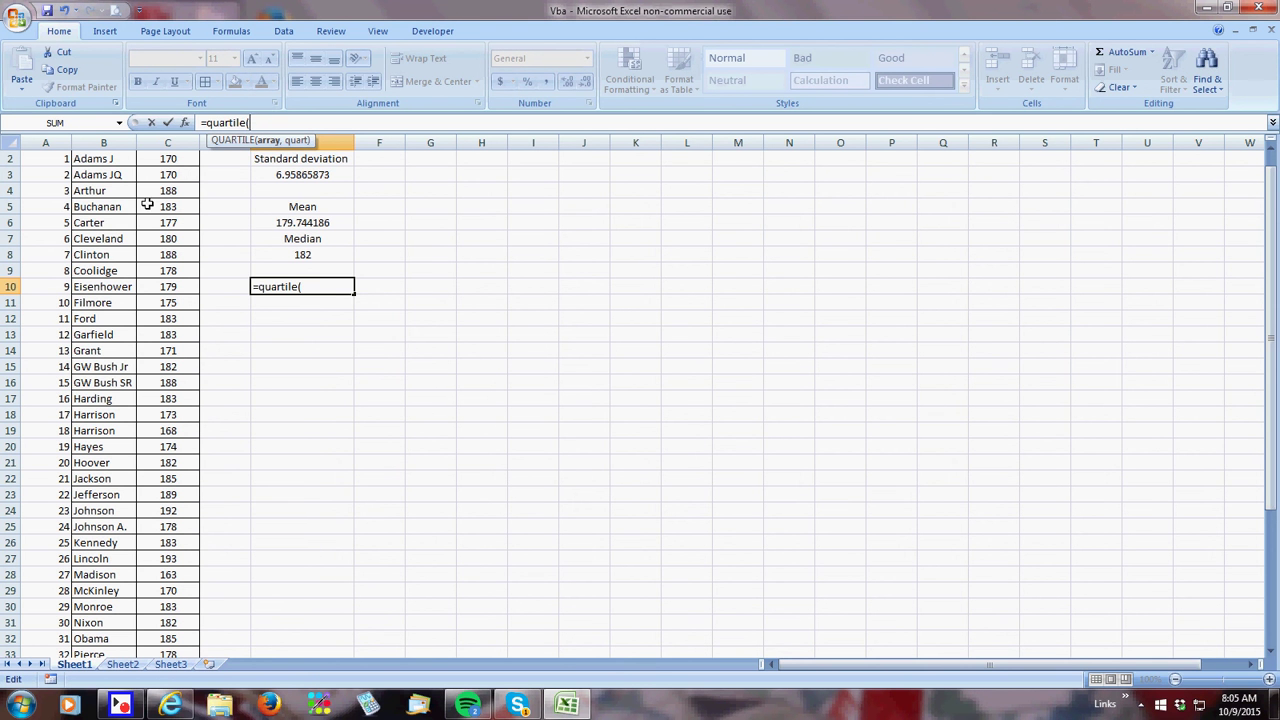
{"action": "left_click_drag", "start_coordinate": [163, 160], "coordinate": [186, 643]}
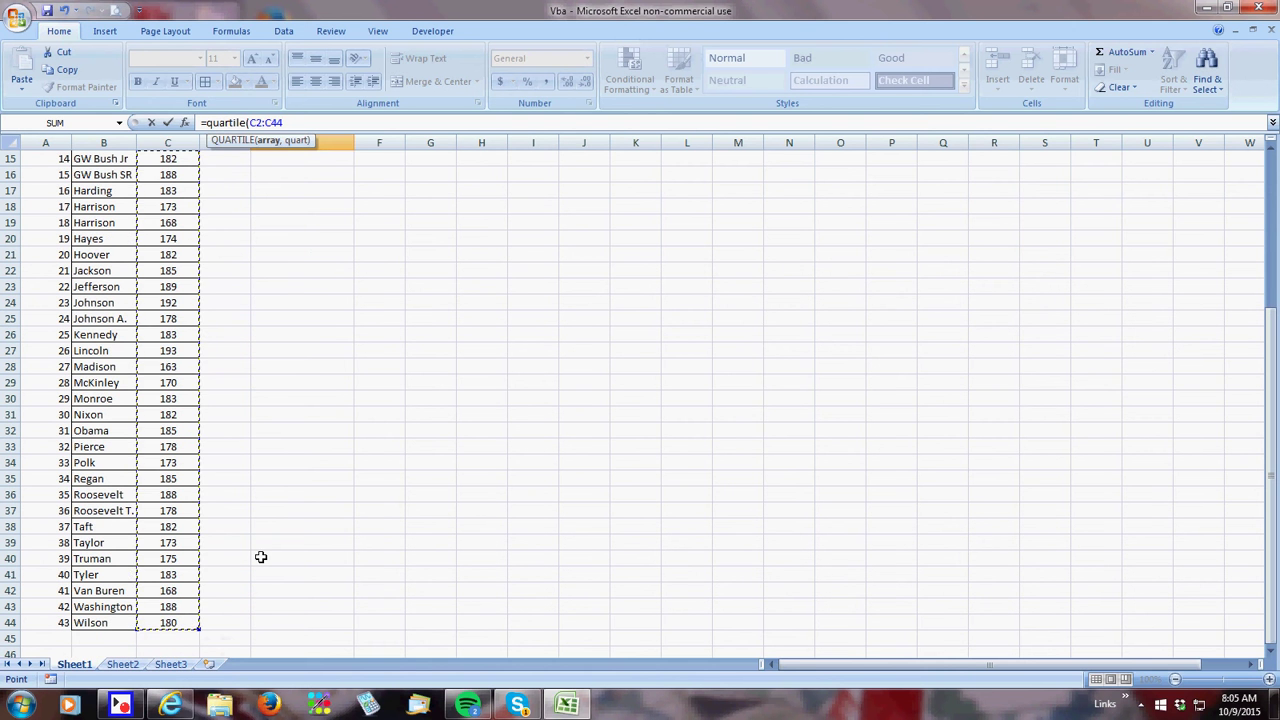
{"action": "type", "text": ")"}
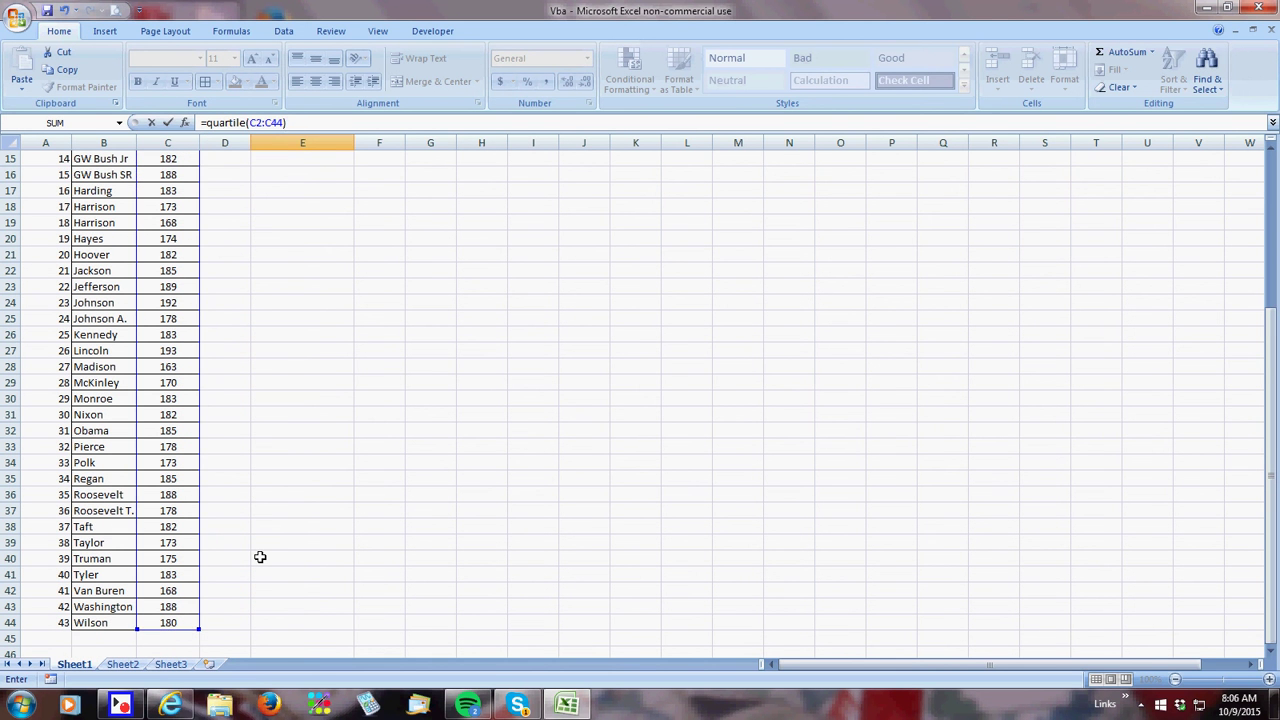
{"action": "key", "text": "Return"}
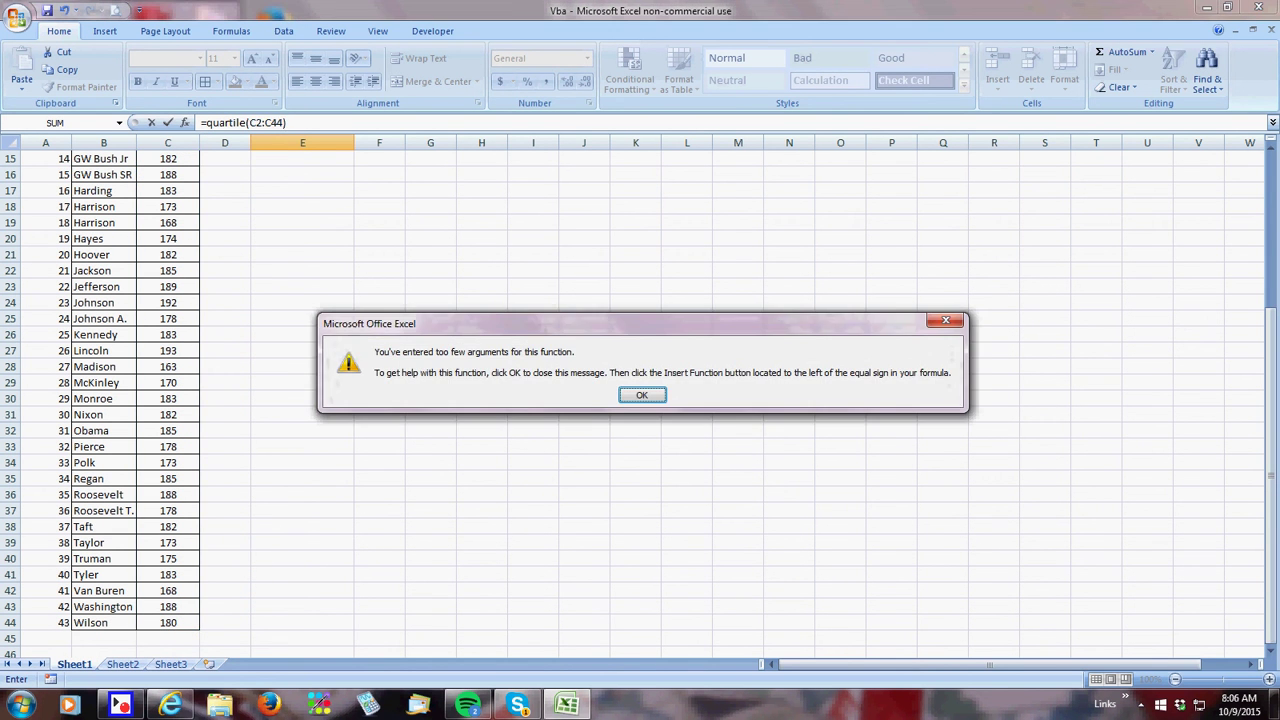
{"action": "left_click", "coordinate": [637, 393]}
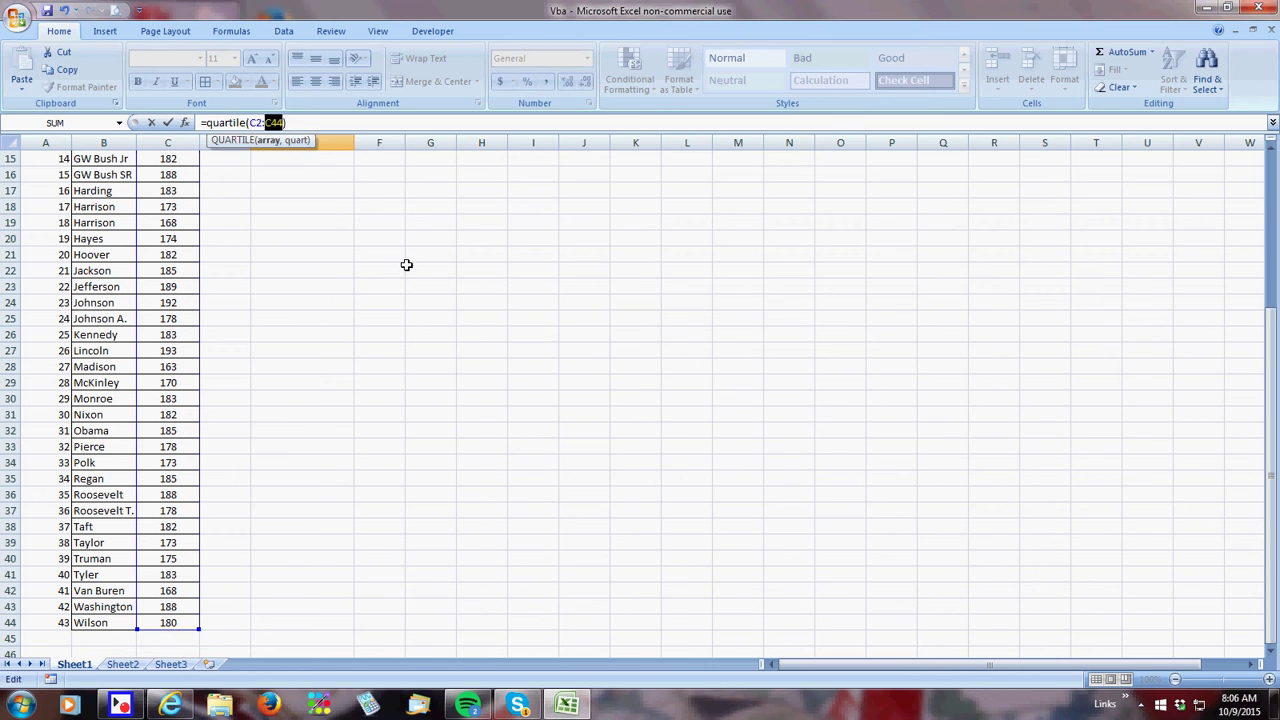
{"action": "left_click", "coordinate": [329, 178]}
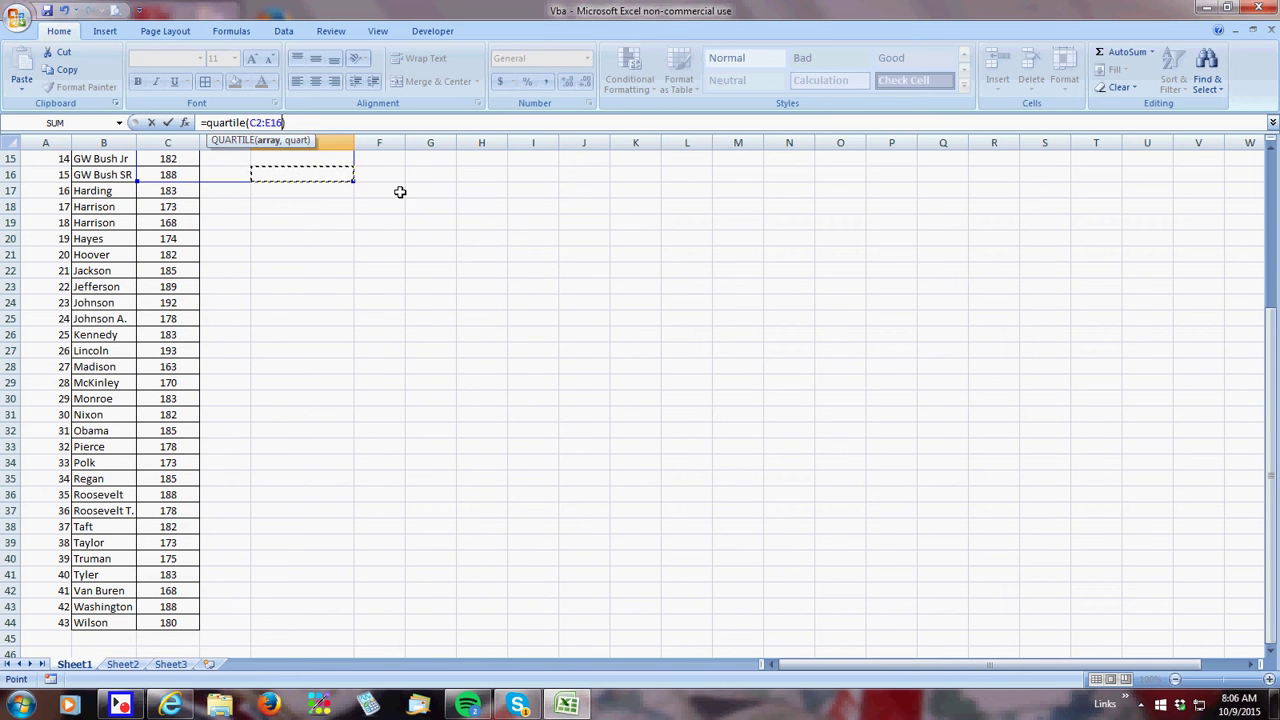
{"action": "key", "text": "Escape"}
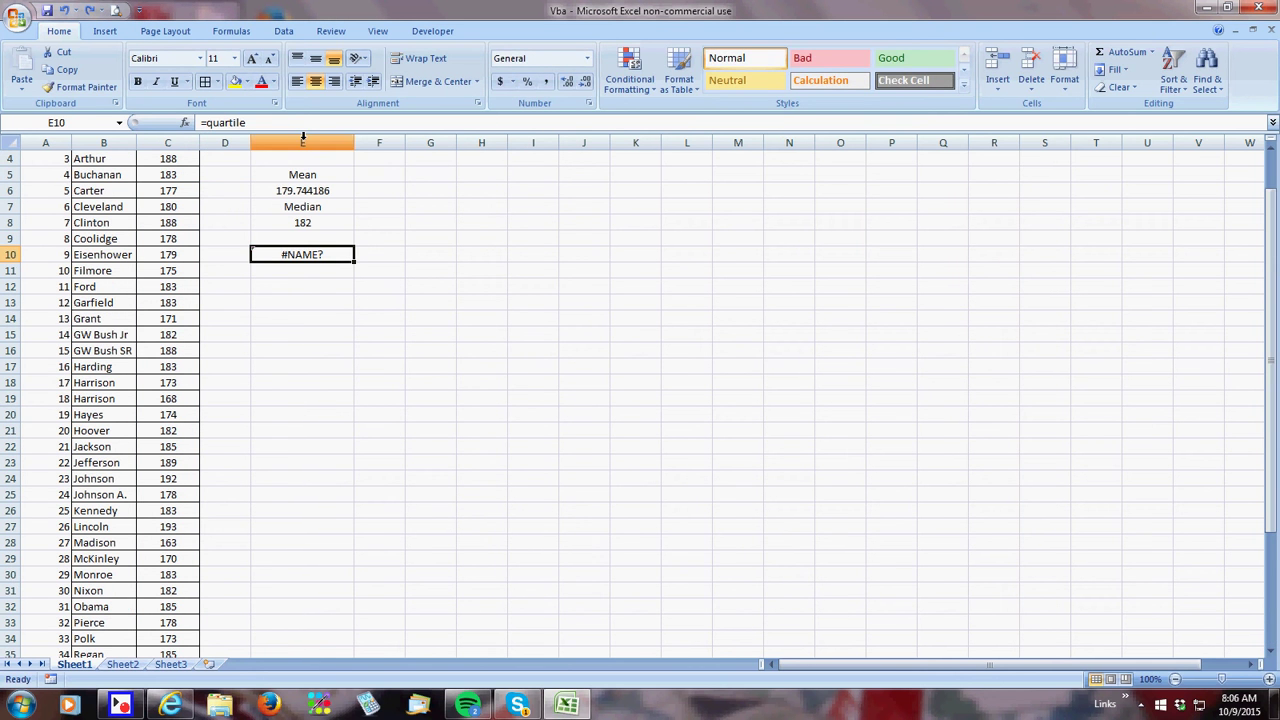
Complete the formula in cell E10 as =quartile(c2:c44,1) to calculate the first quartile of the heights
{"action": "left_click", "coordinate": [288, 125]}
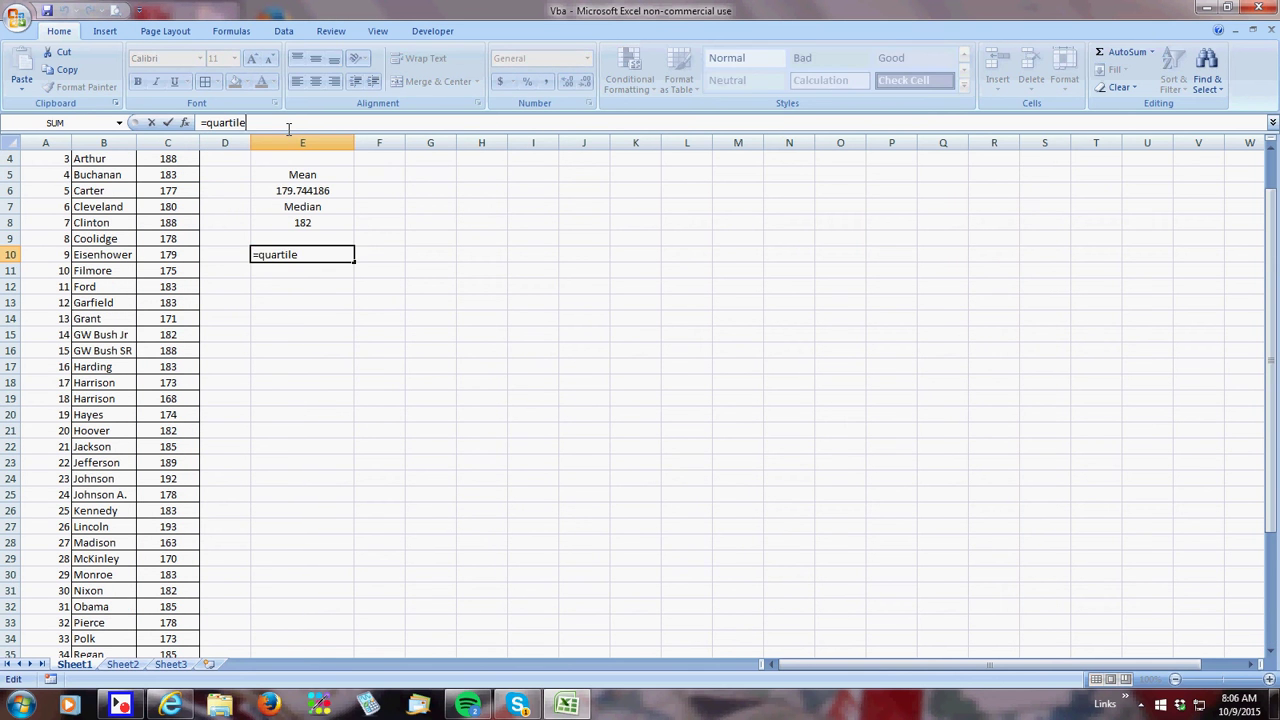
{"action": "type", "text": "(c2"}
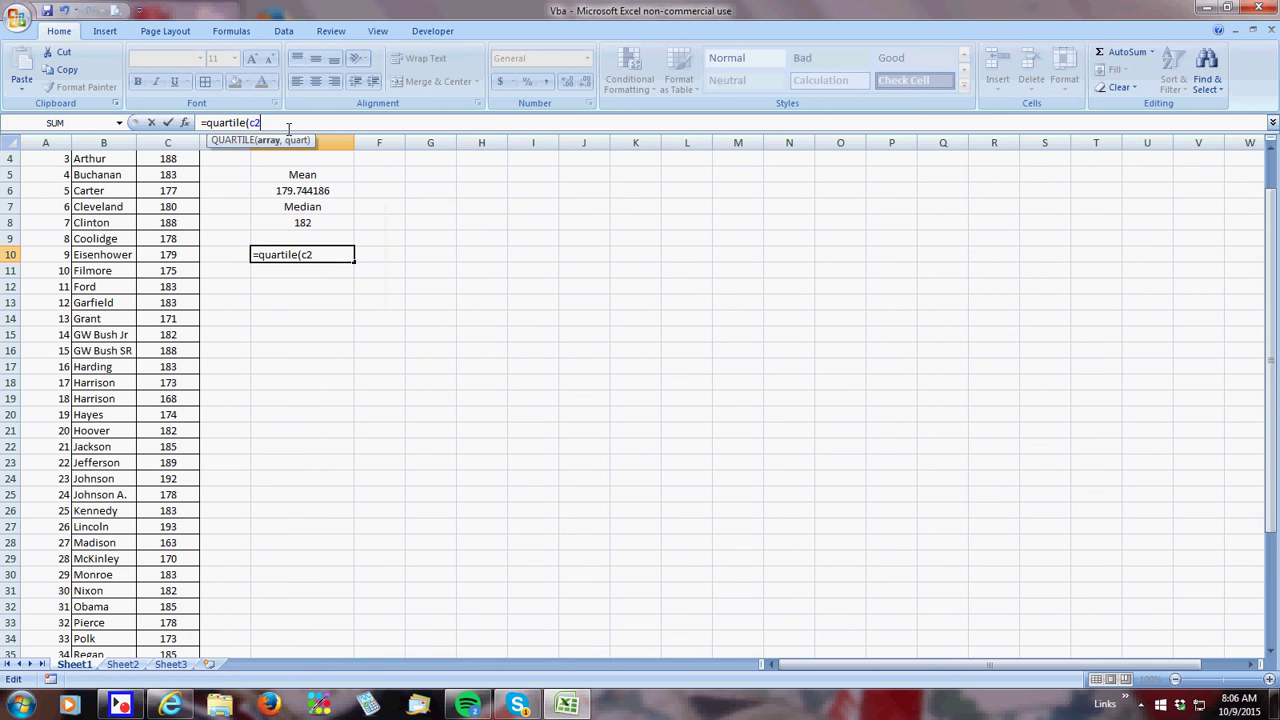
{"action": "type", "text": ":c44,"}
{"action": "key", "text": "Left"}
{"action": "key", "text": "Right"}
{"action": "key", "text": "Left"}
{"action": "key", "text": "BackSpace"}
{"action": "key", "text": "End"}
{"action": "key", "text": "Return"}
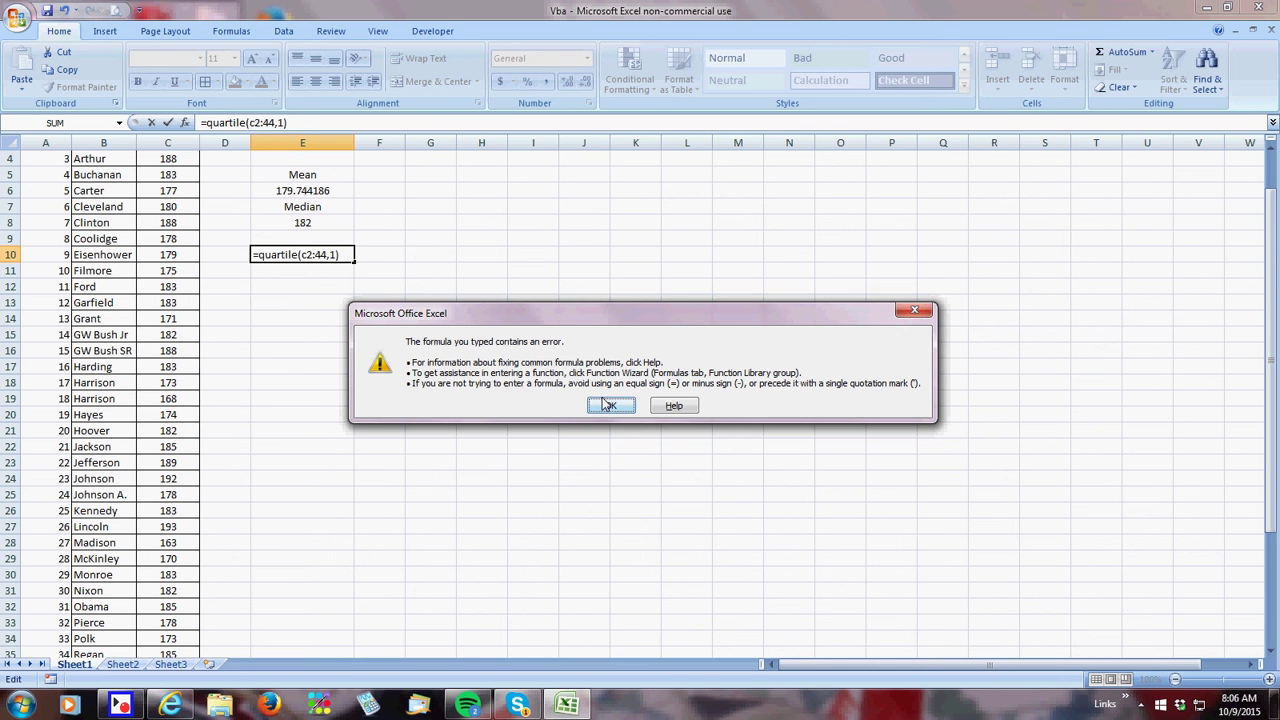
{"action": "left_click", "coordinate": [609, 405]}
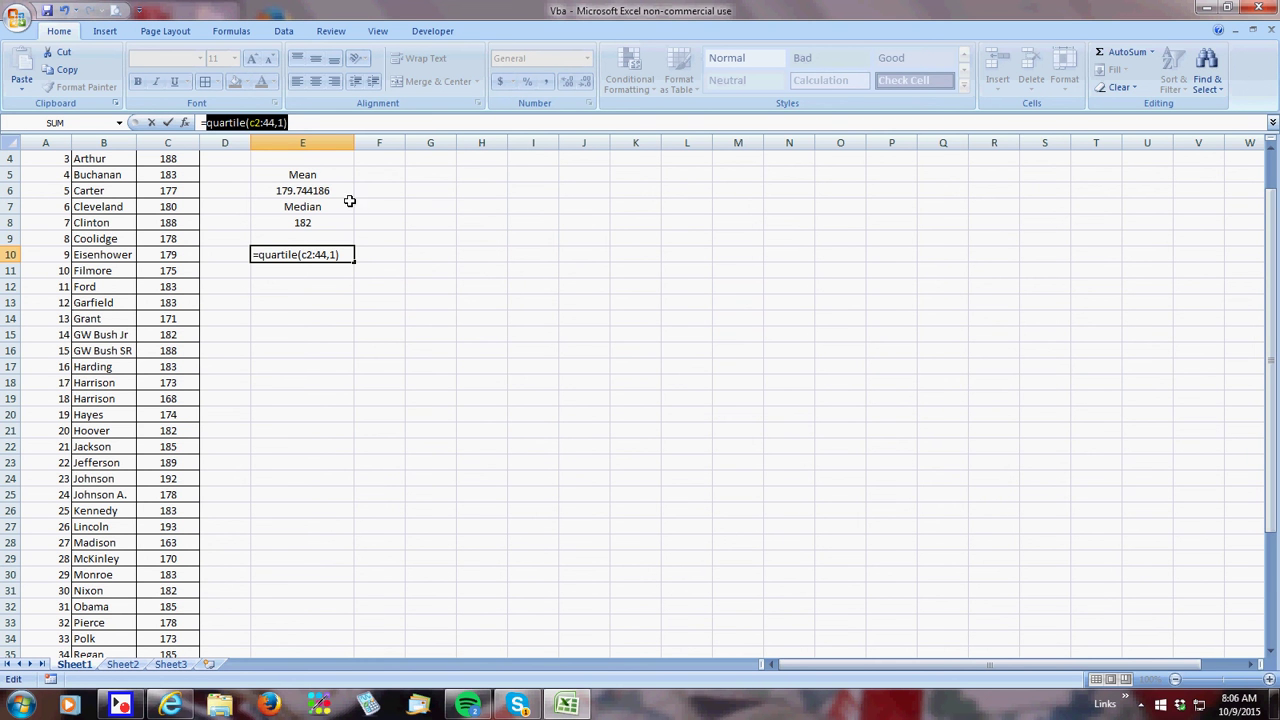
{"action": "left_click", "coordinate": [270, 122]}
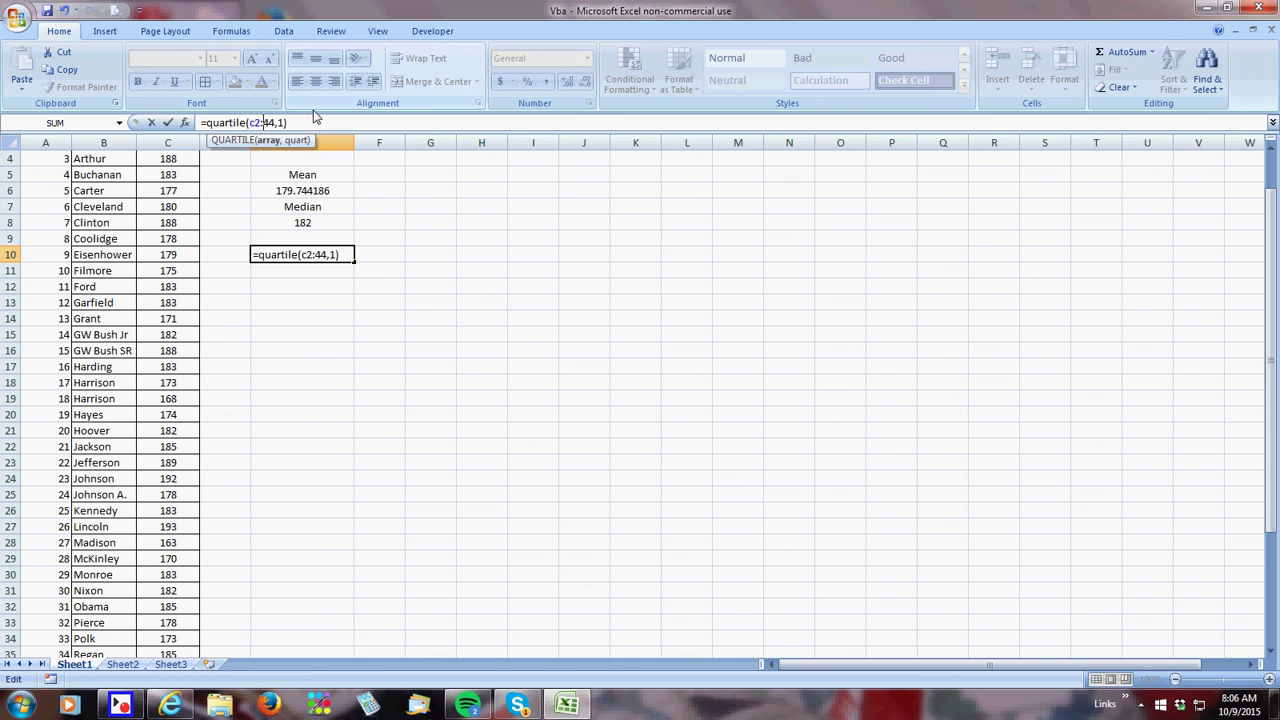
{"action": "type", "text": "c"}
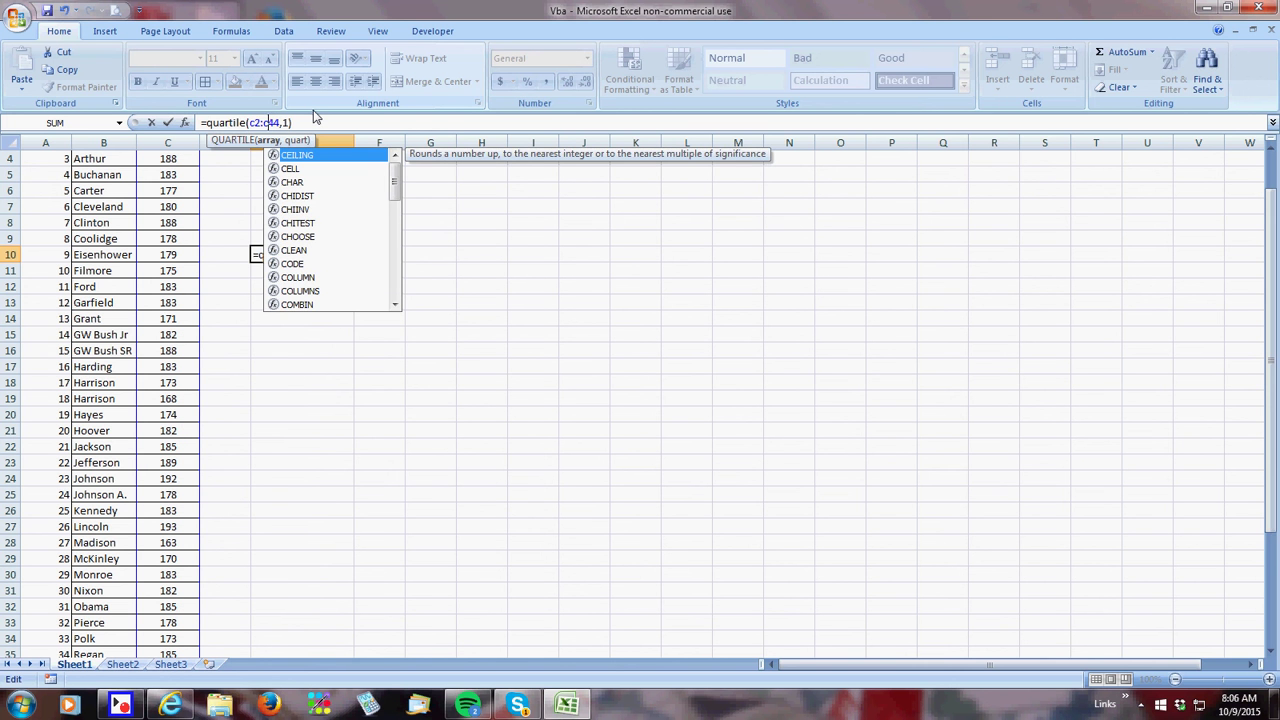
{"action": "key", "text": "Return"}
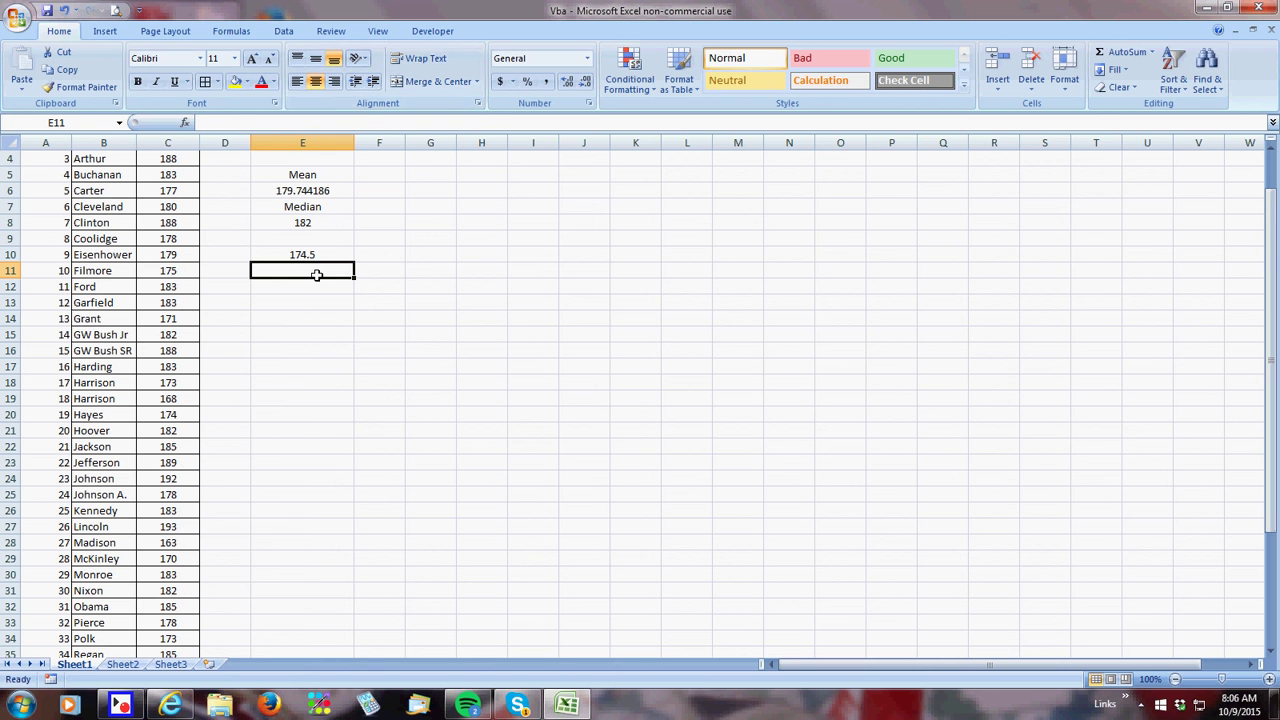
Enter the formula =quartile(c2:c44,2) in cell E11 for the second quartile
{"action": "type", "text": "=qua"}
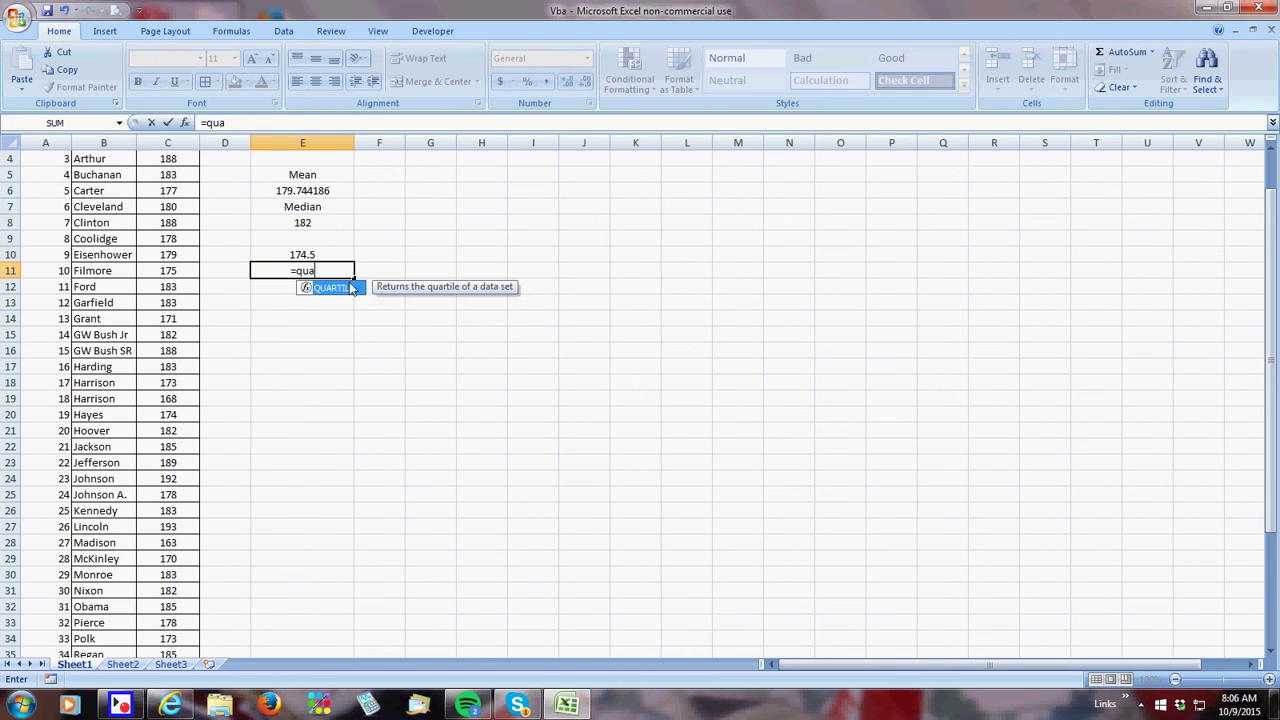
{"action": "type", "text": "rtile("}
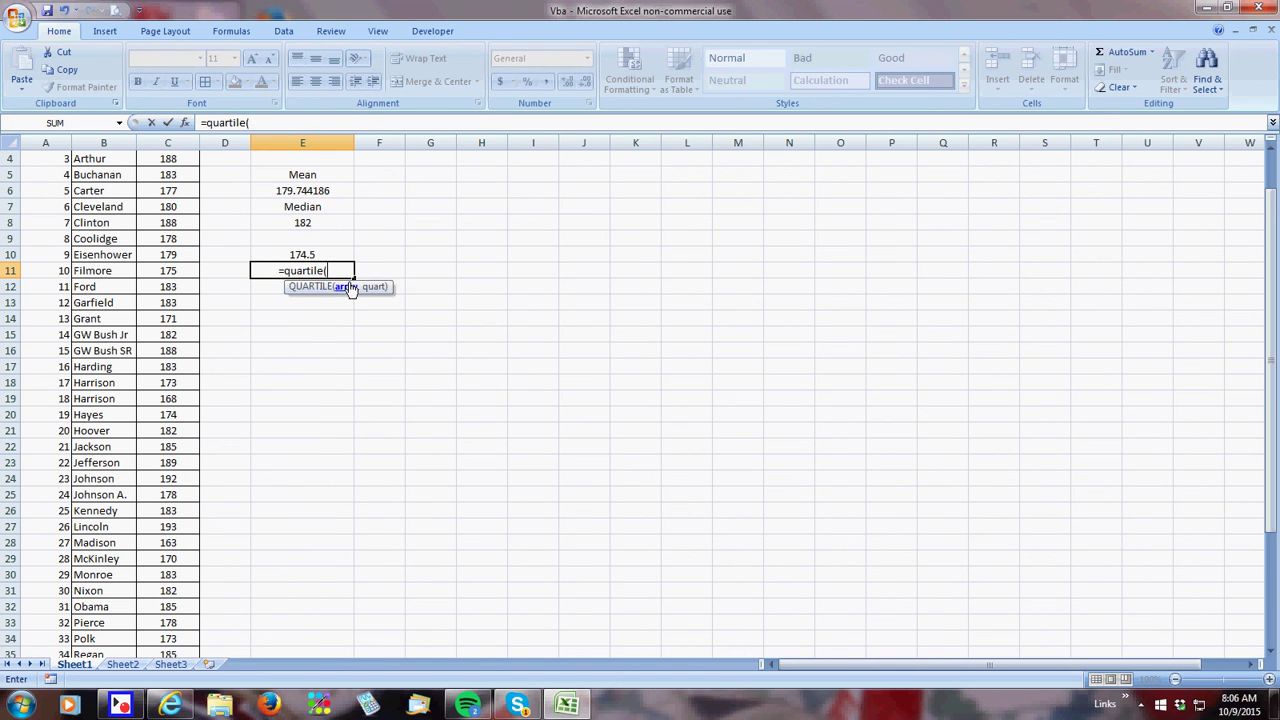
{"action": "type", "text": "c2:c44,2"}
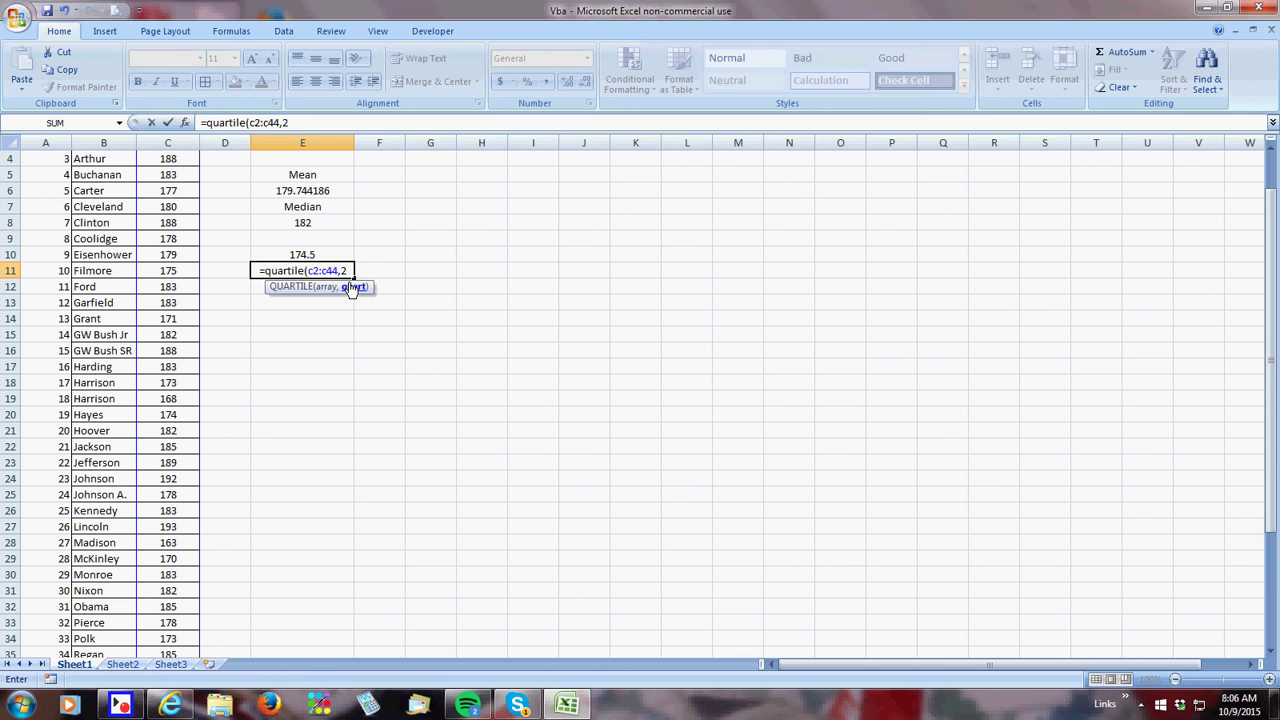
{"action": "type", "text": ")"}
{"action": "key", "text": "Return"}
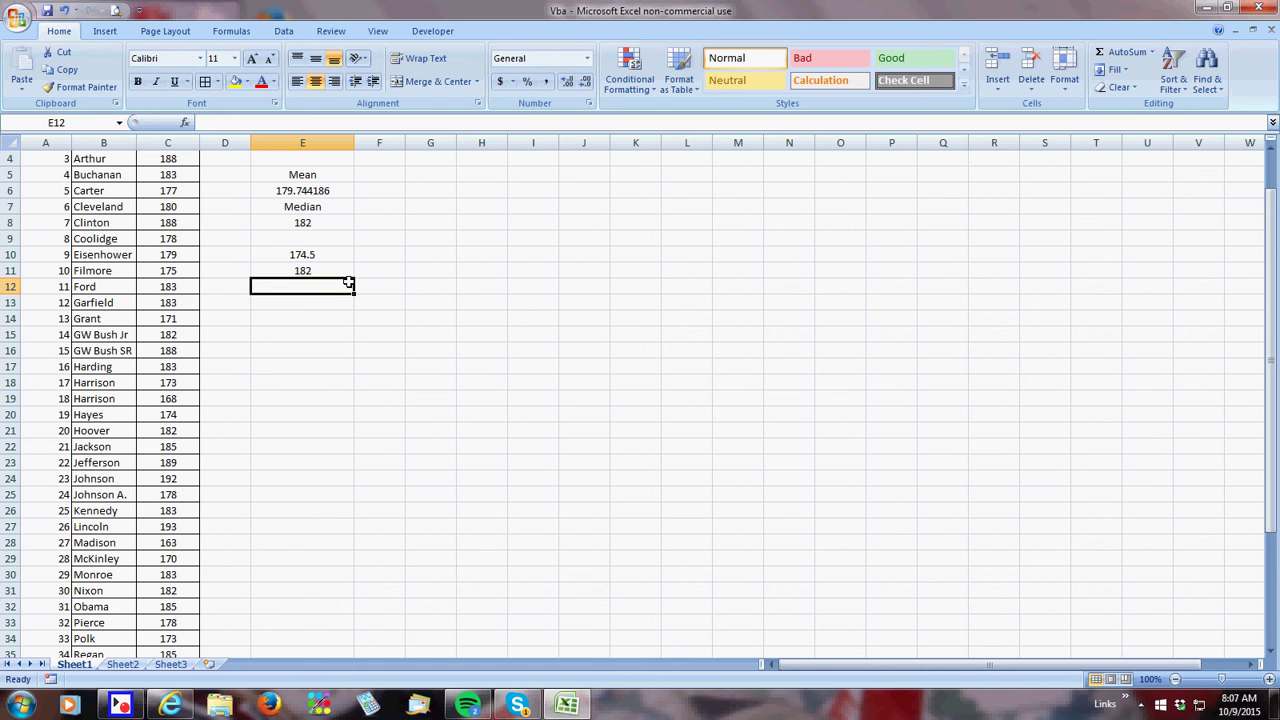
{"action": "type", "text": "="}
{"action": "key", "text": "Up"}
{"action": "key", "text": "Down"}
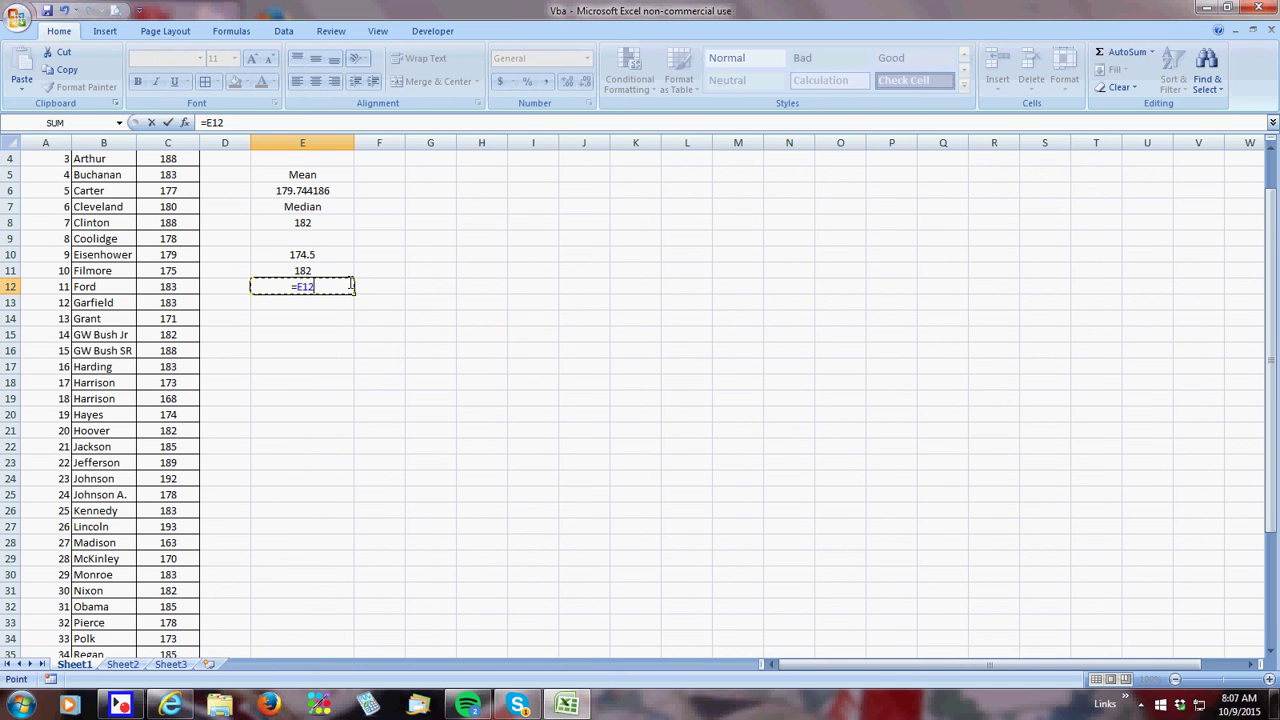
{"action": "key", "text": "Escape"}
Fill the quartile formula from E11 down into E12, and change the quartile argument in E11 to 3
{"action": "key", "text": "Up"}
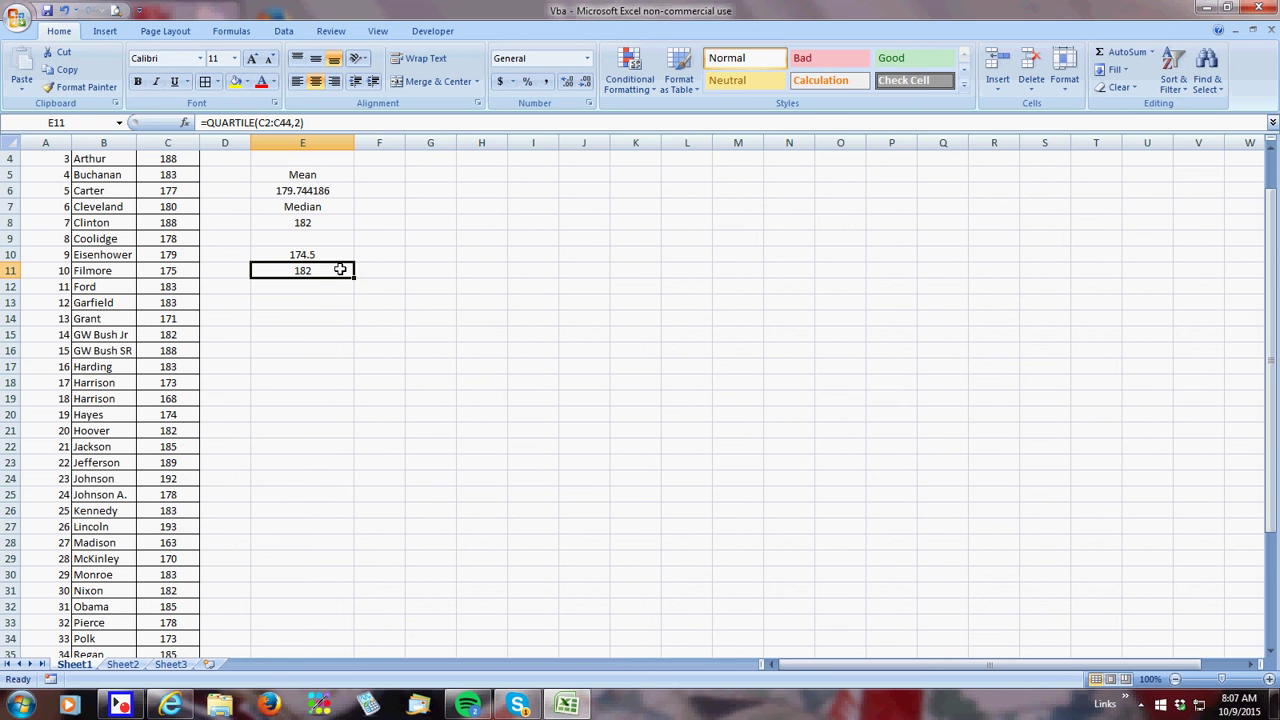
{"action": "left_click_drag", "start_coordinate": [343, 272], "coordinate": [340, 290]}
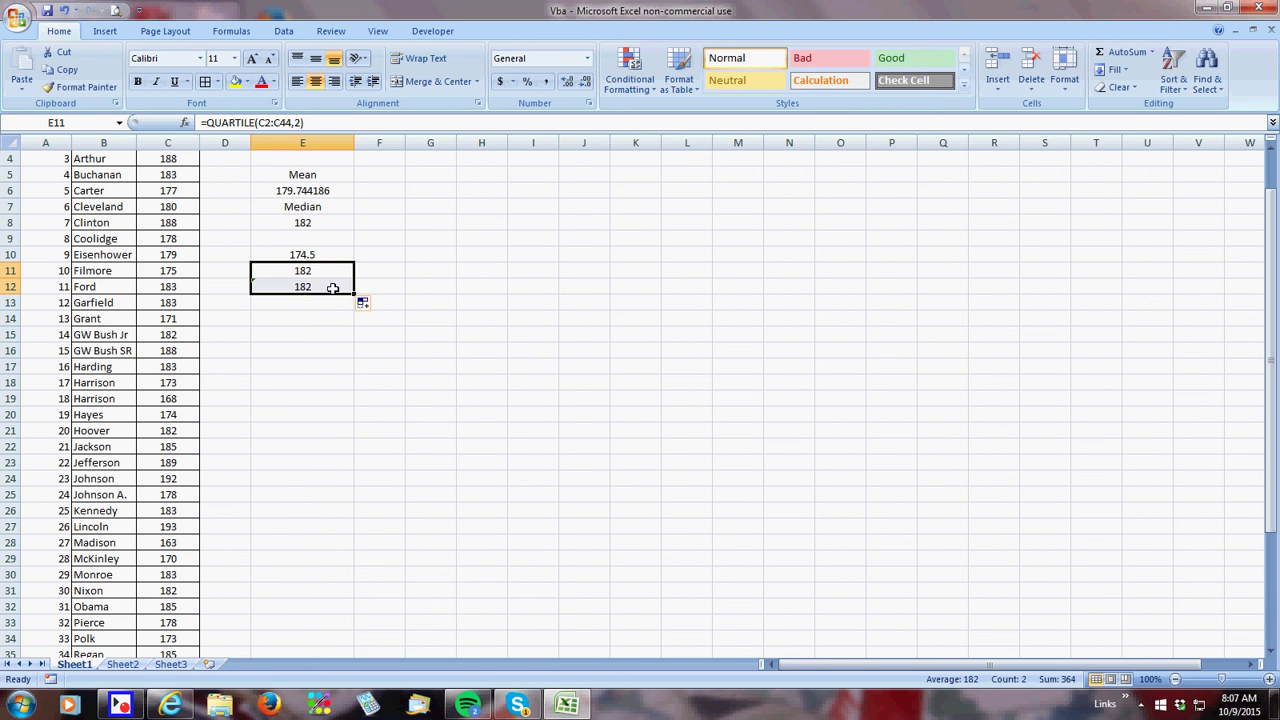
{"action": "left_click", "coordinate": [303, 122]}
{"action": "key", "text": "BackSpace"}
{"action": "type", "text": "3"}
{"action": "key", "text": "Return"}
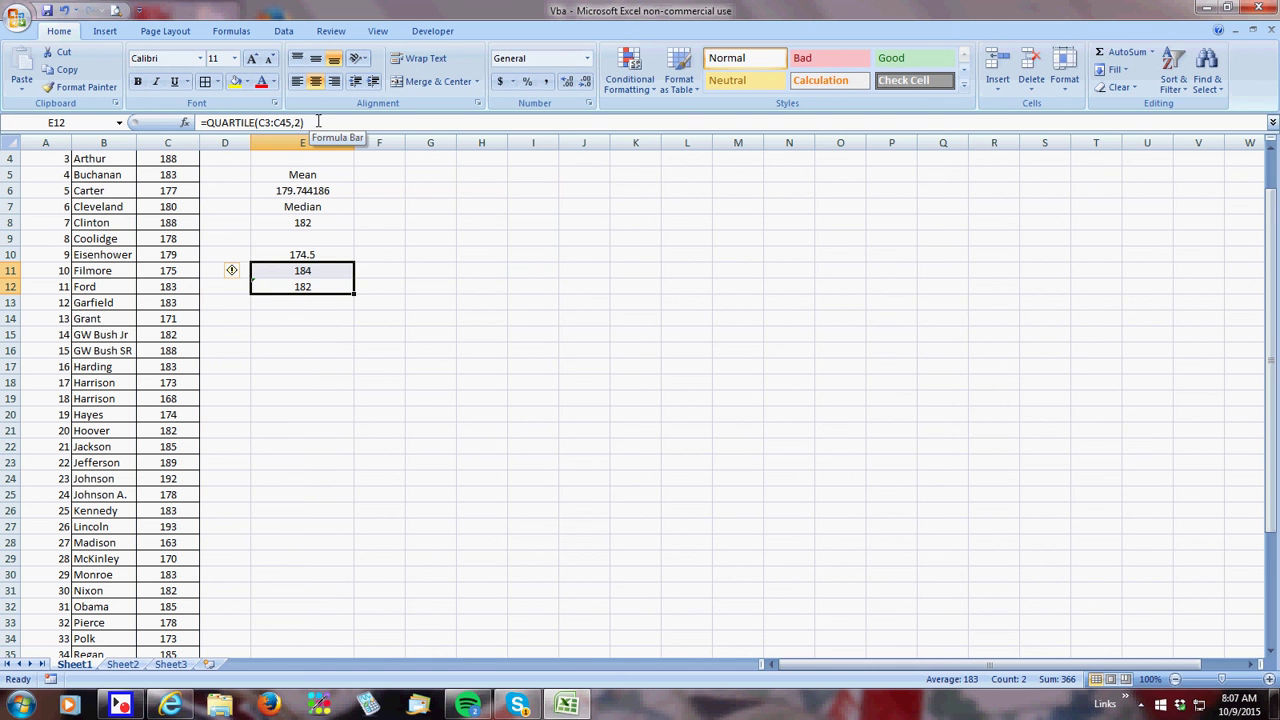
Check the formulas in E12 and E11, and move the third-quartile formula from E11 to cell E13
{"action": "left_click", "coordinate": [330, 285]}
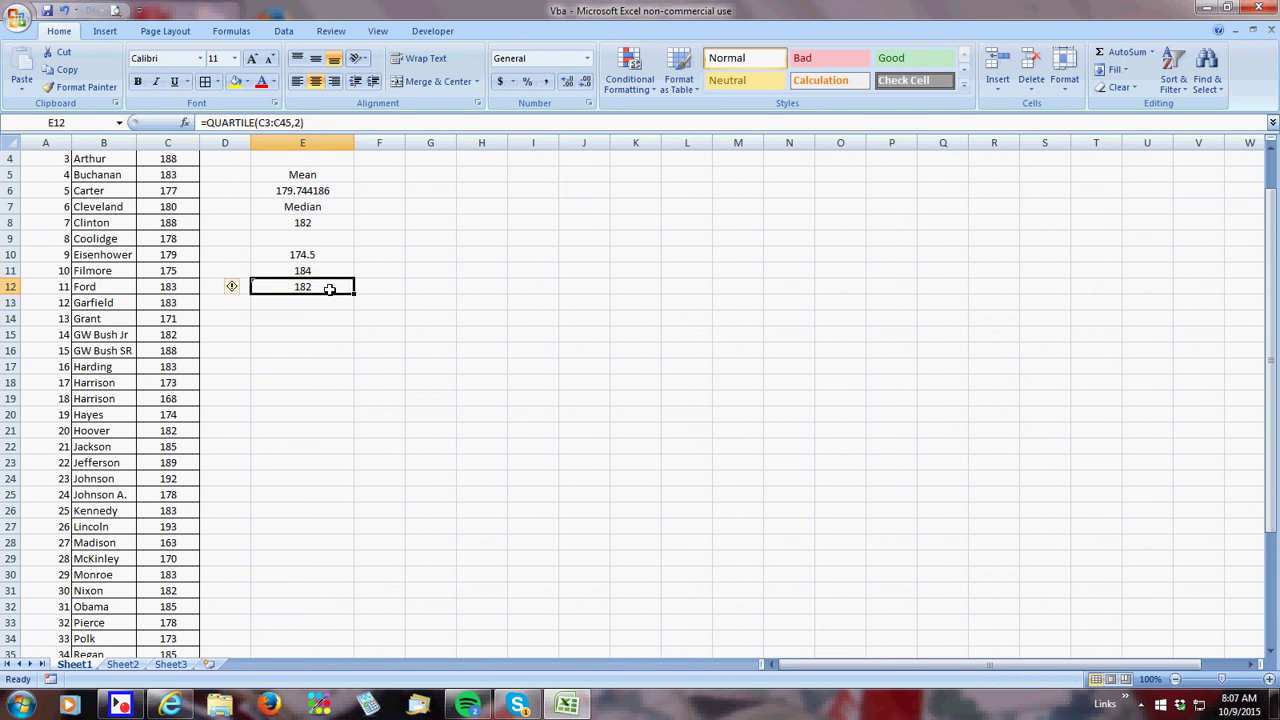
{"action": "left_click", "coordinate": [321, 272]}
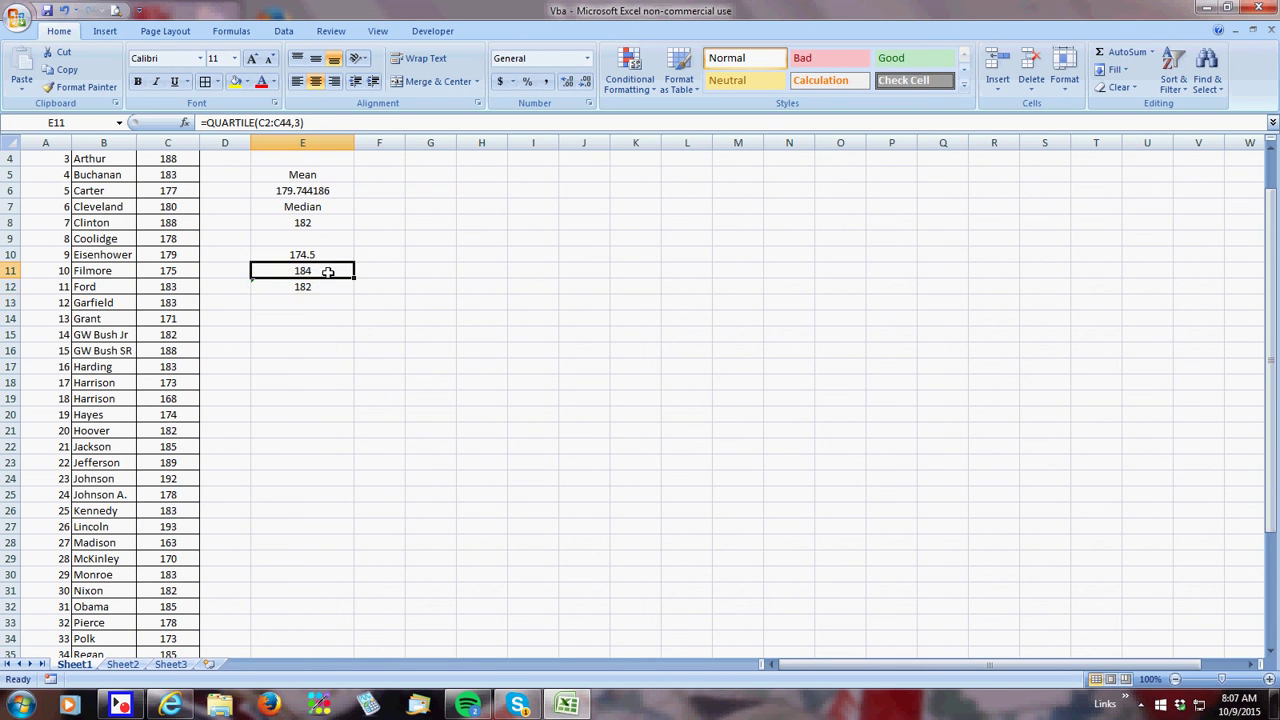
{"action": "left_click_drag", "start_coordinate": [355, 280], "coordinate": [349, 300]}
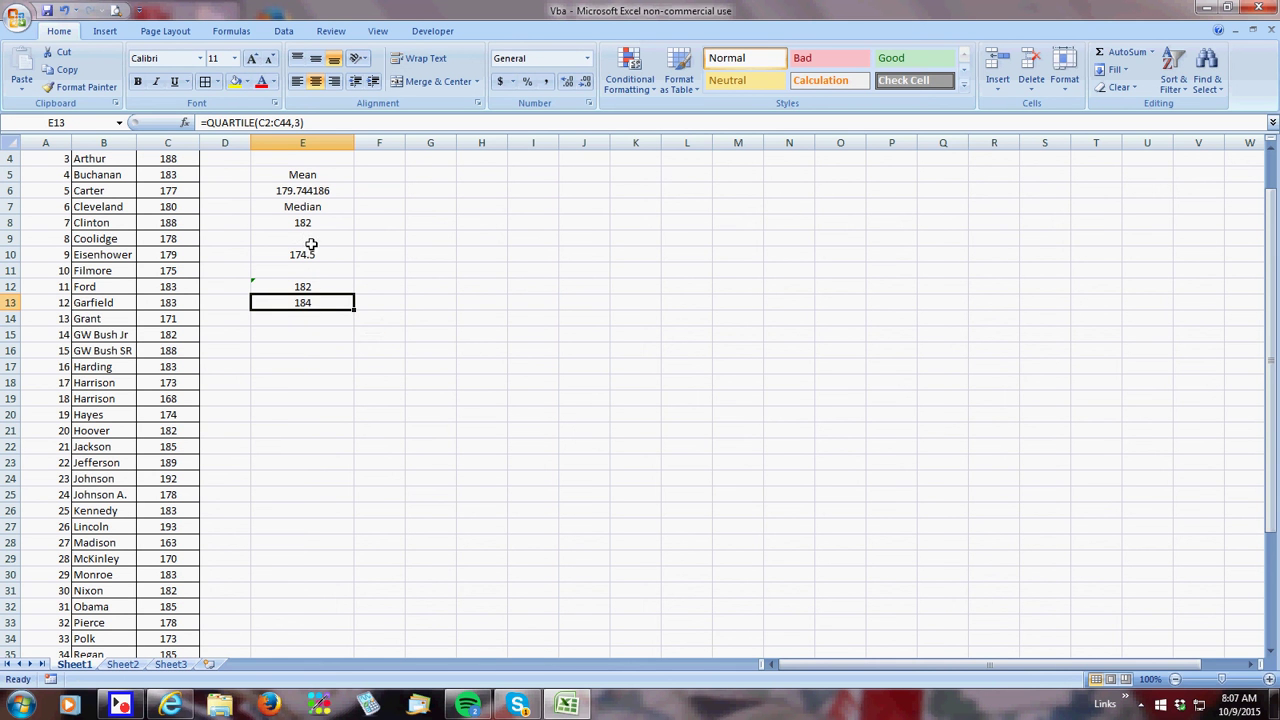
{"action": "left_click", "coordinate": [309, 320]}
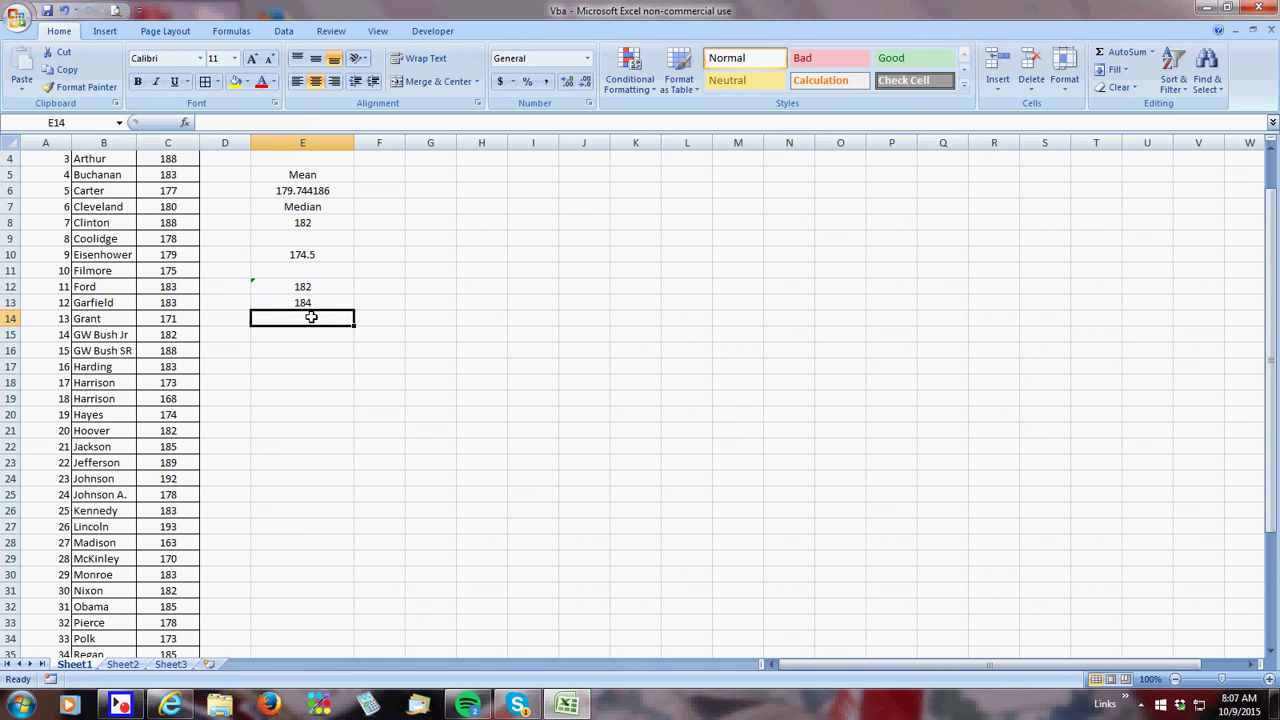
{"action": "type", "text": "="}
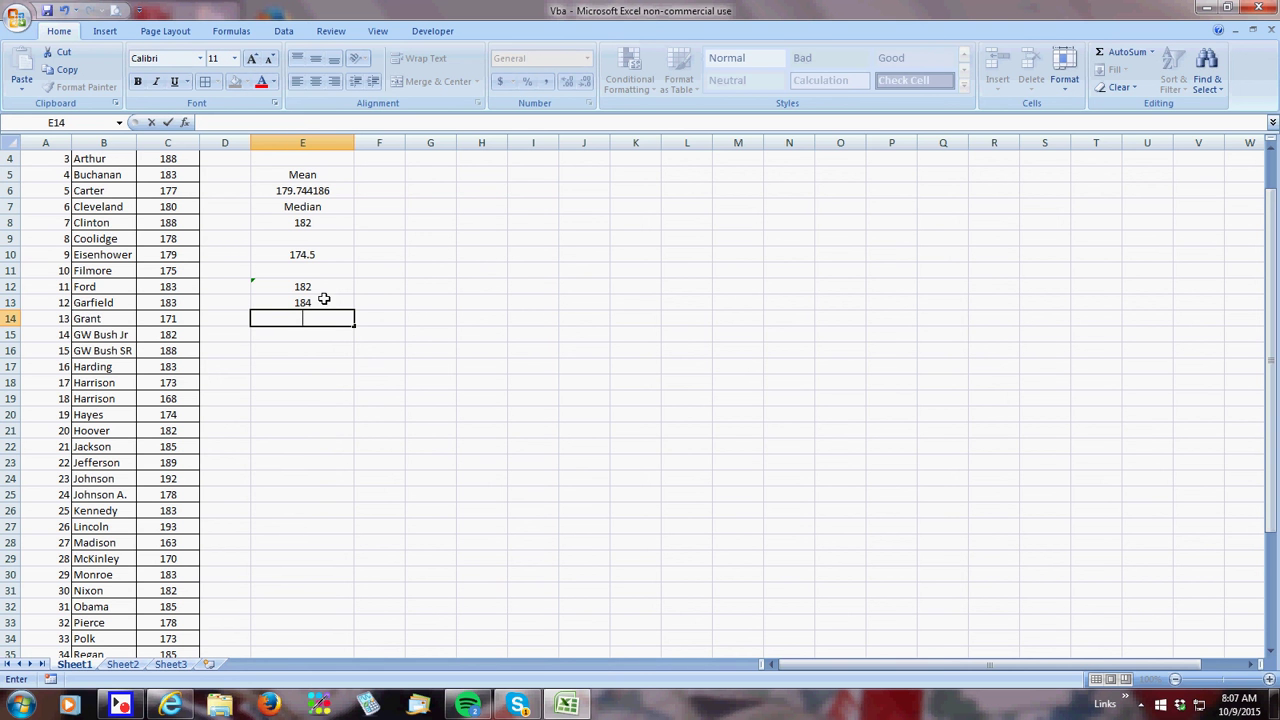
{"action": "key", "text": "Escape"}
Fill the quartile formula from E13 down into E14 and change the quartile argument in E14 to 4
{"action": "left_click", "coordinate": [327, 305]}
{"action": "left_click_drag", "start_coordinate": [355, 311], "coordinate": [355, 326]}
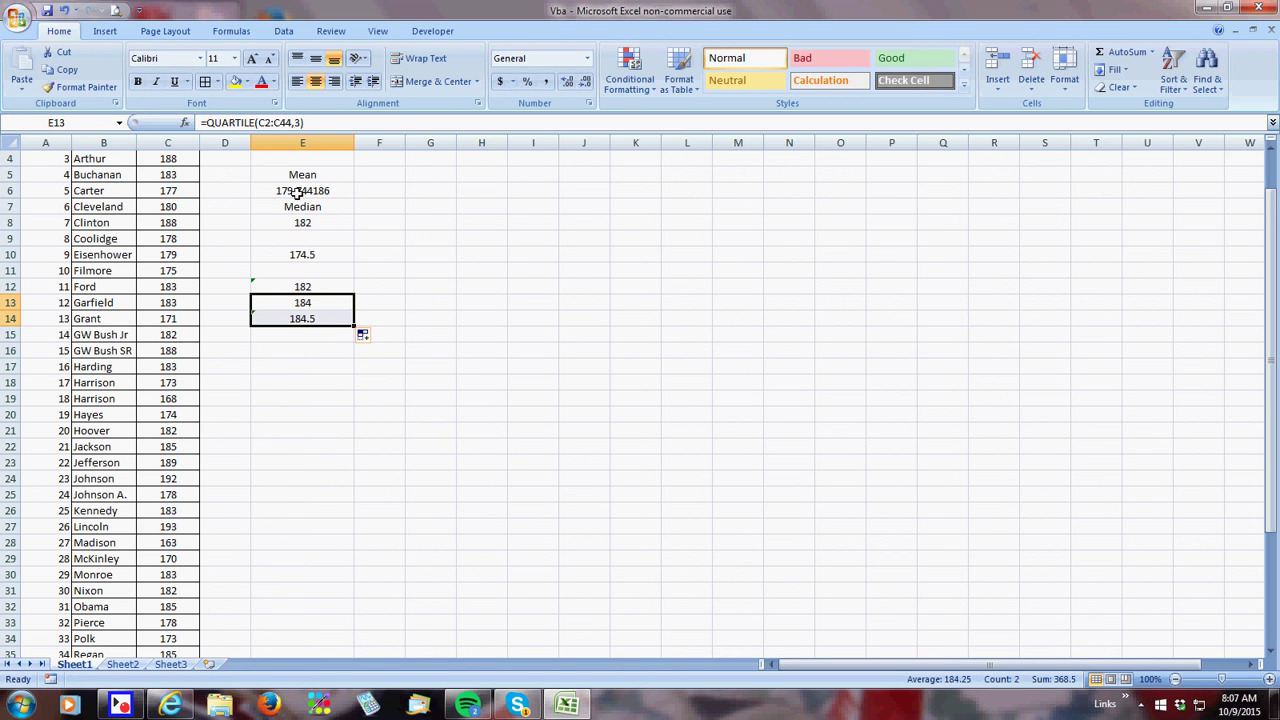
{"action": "left_click", "coordinate": [322, 316]}
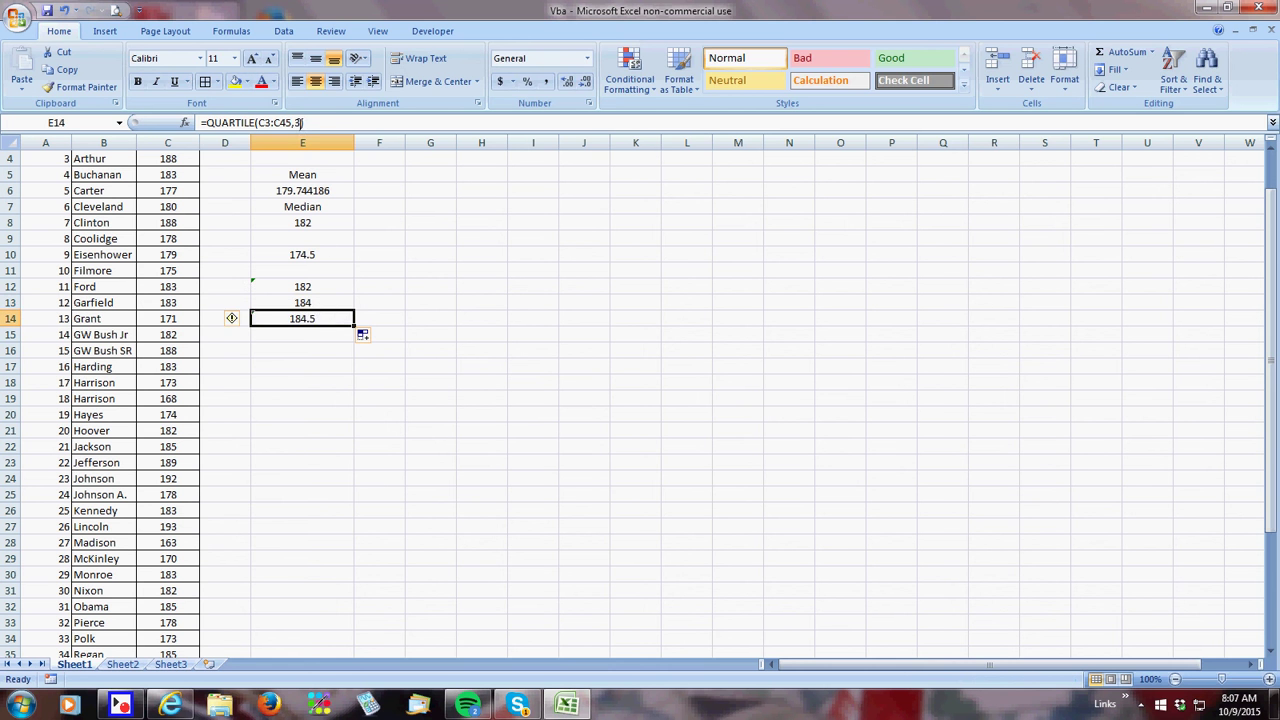
{"action": "left_click", "coordinate": [349, 124]}
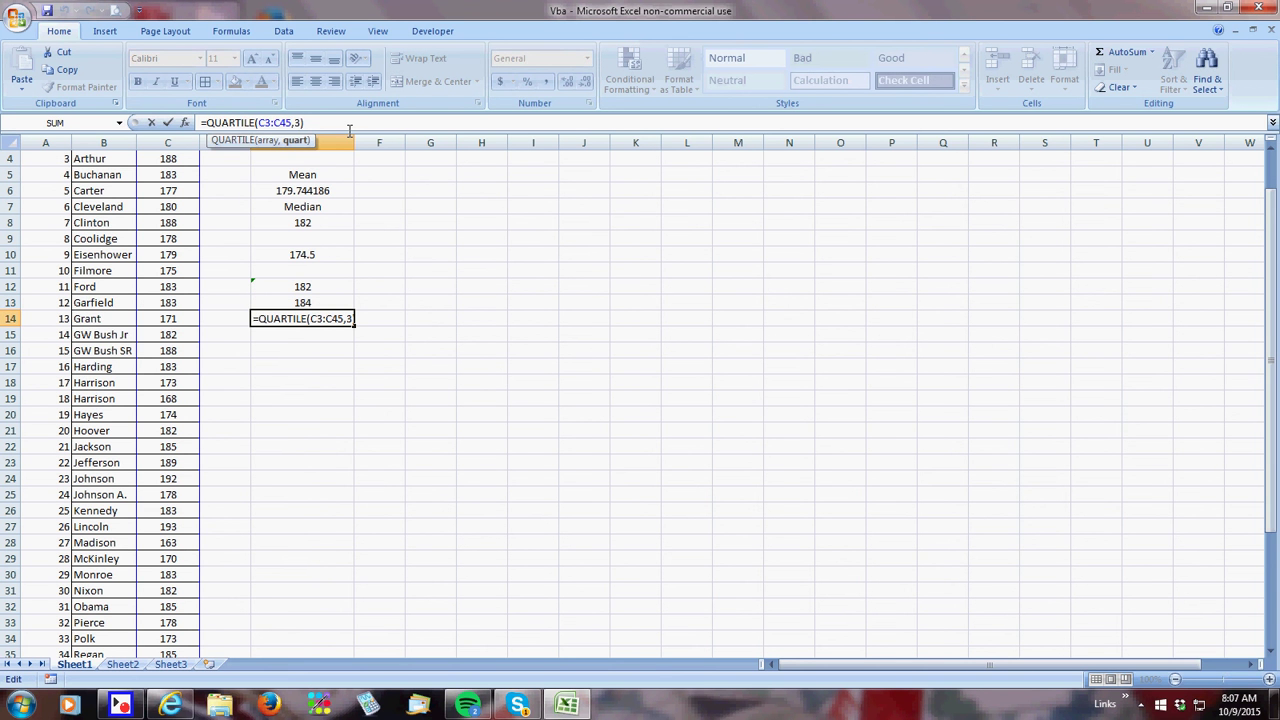
{"action": "key", "text": "BackSpace"}
{"action": "type", "text": "4"}
{"action": "key", "text": "Return"}
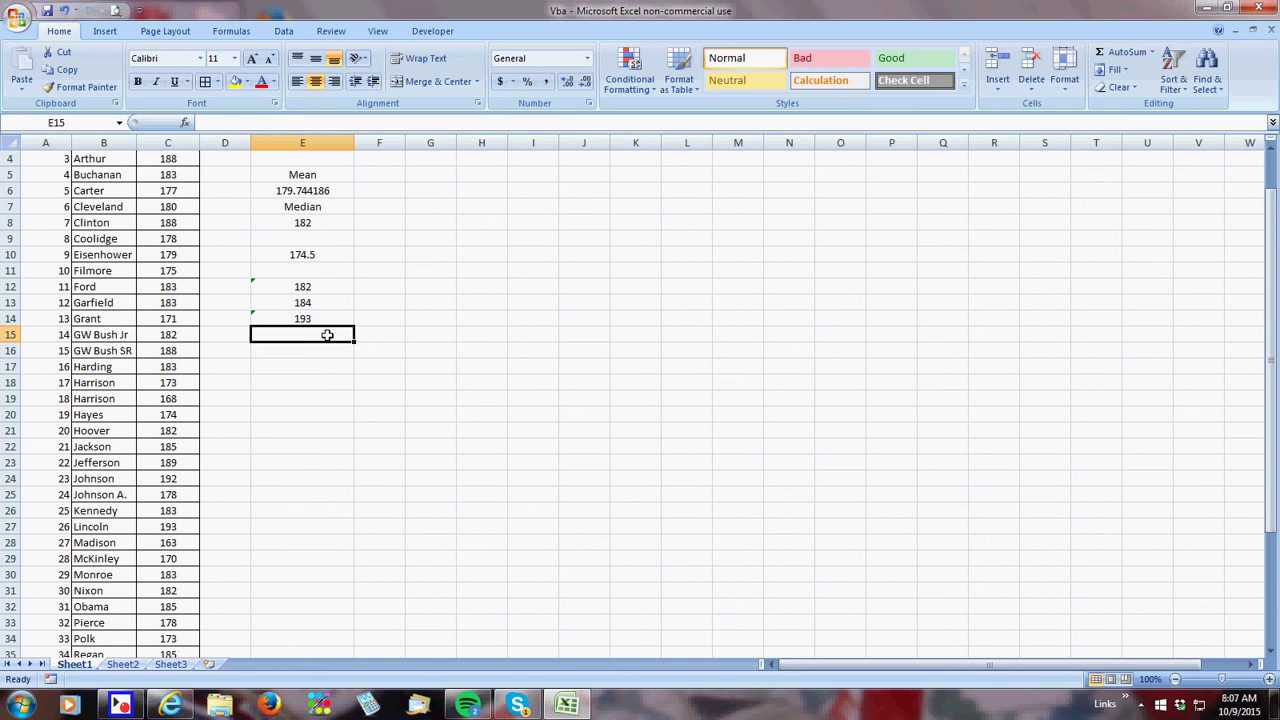
Sort the presidents and their heights in B2:C44 by height from smallest to largest
{"action": "scroll", "coordinate": [268, 290], "scroll_direction": "up", "scroll_amount": 1}
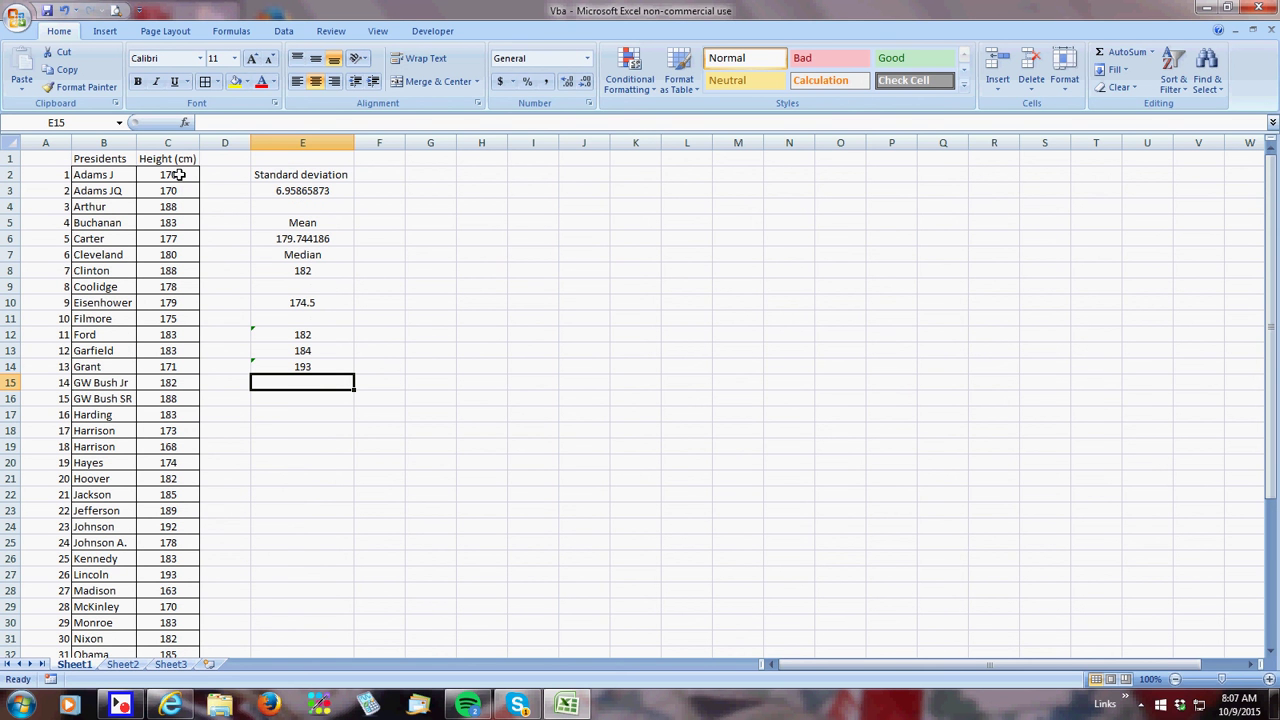
{"action": "left_click", "coordinate": [177, 175]}
{"action": "left_click_drag", "start_coordinate": [177, 175], "coordinate": [134, 615]}
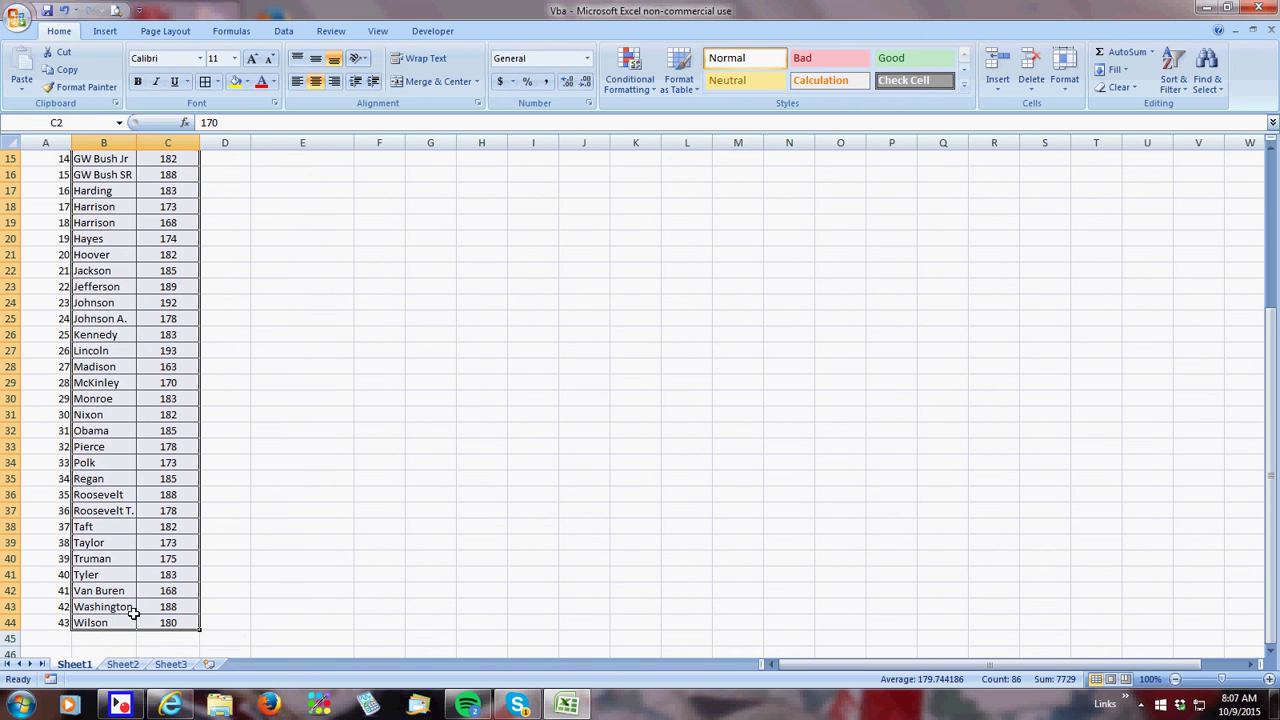
{"action": "left_click", "coordinate": [1172, 70]}
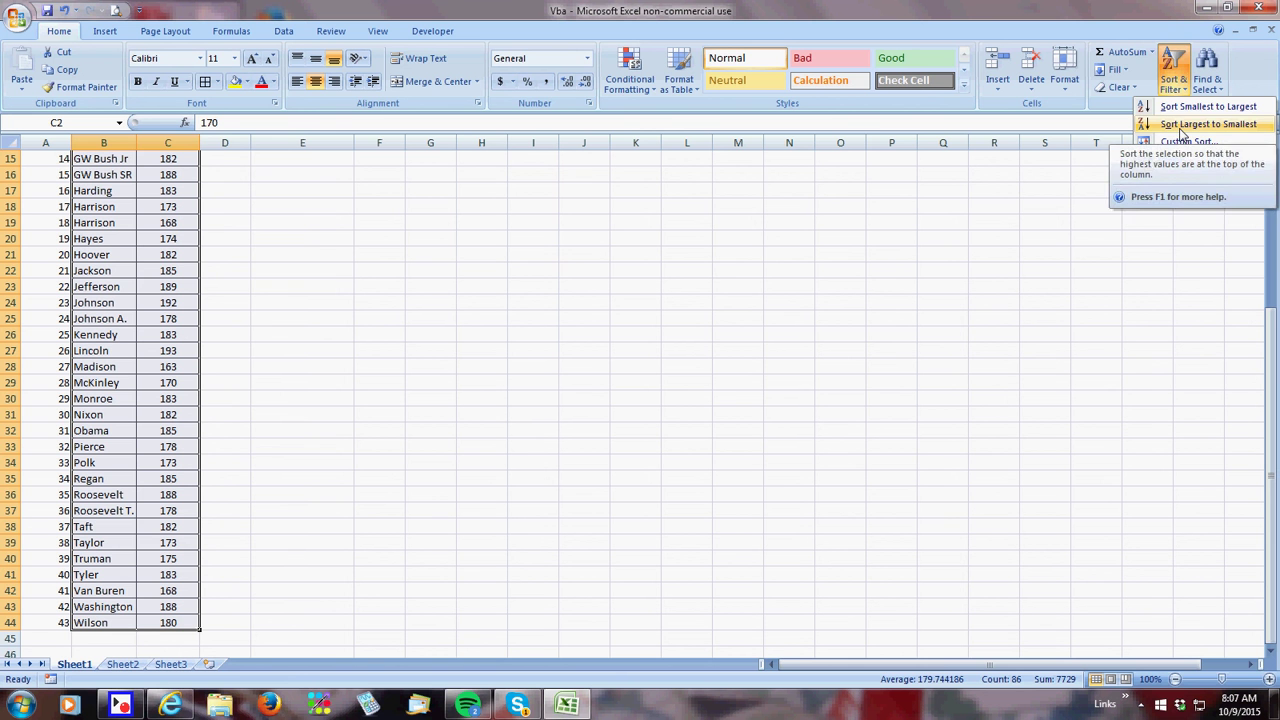
{"action": "left_click", "coordinate": [1180, 108]}
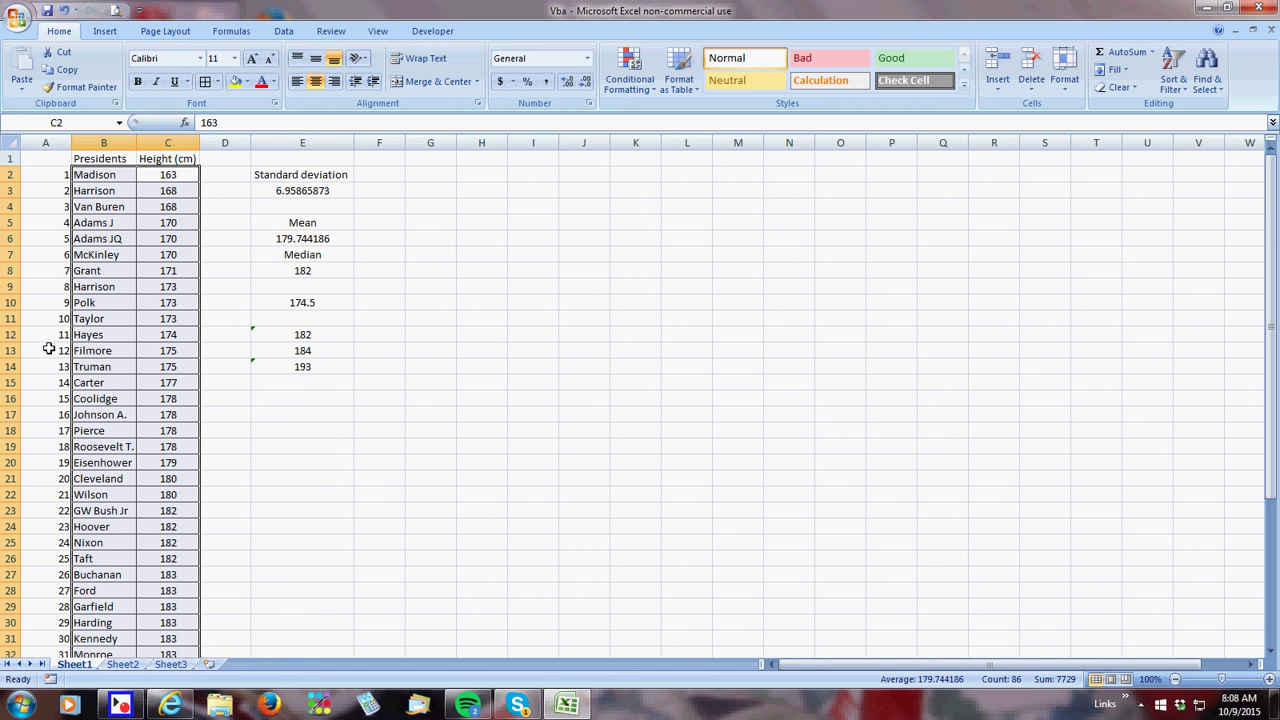
Shade the first-quartile rows A2:C12 yellow and the second-quartile rows A13:C26 orange
{"action": "left_click_drag", "start_coordinate": [46, 337], "coordinate": [185, 170]}
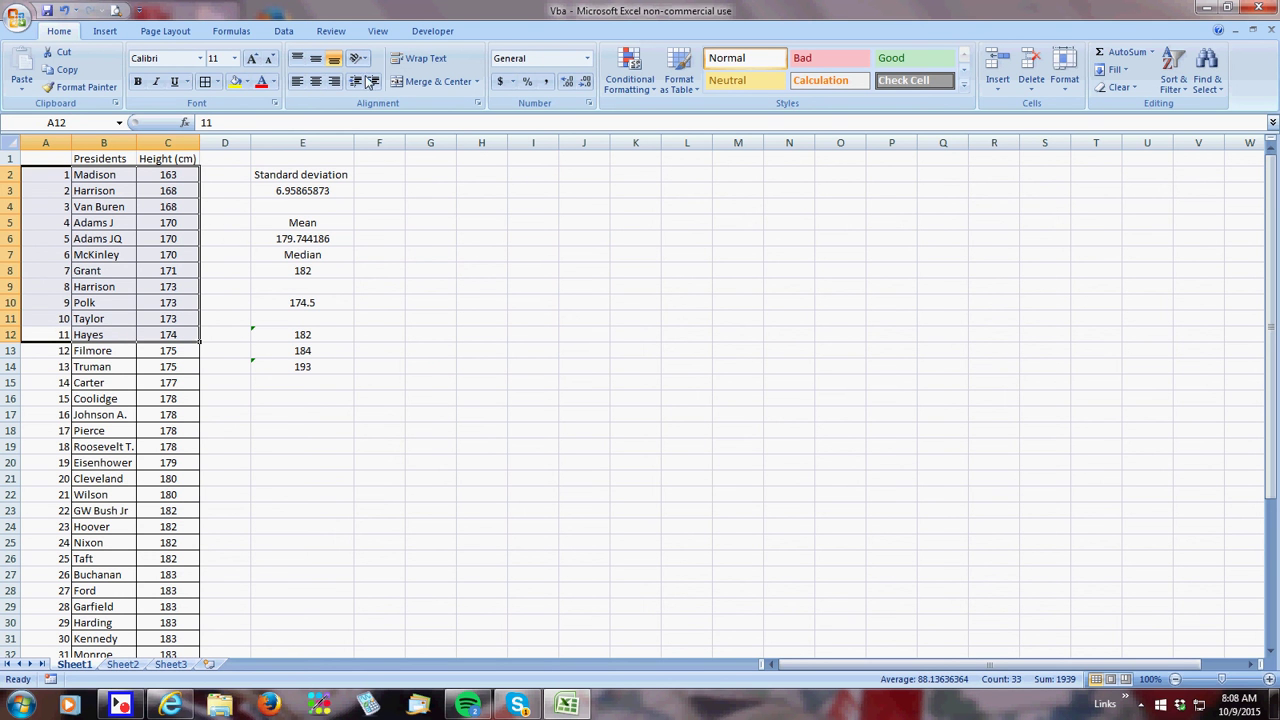
{"action": "left_click", "coordinate": [235, 82]}
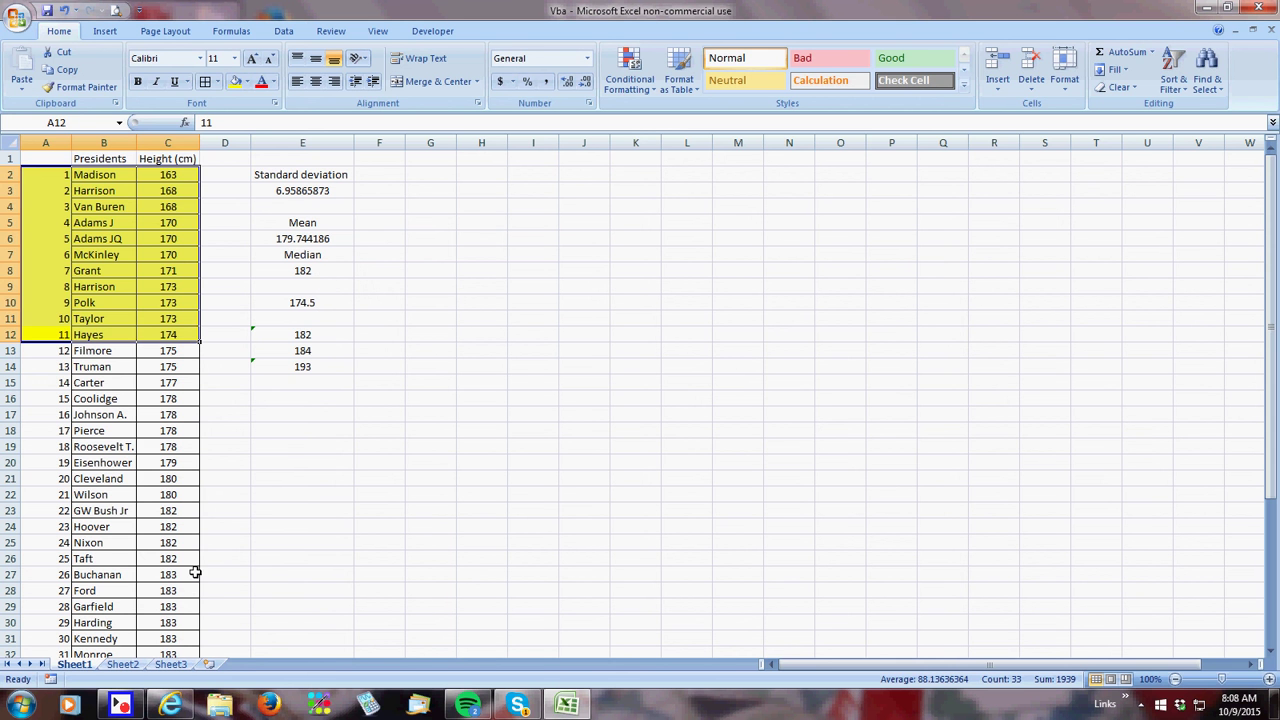
{"action": "left_click_drag", "start_coordinate": [189, 559], "coordinate": [39, 350]}
{"action": "left_click", "coordinate": [246, 82]}
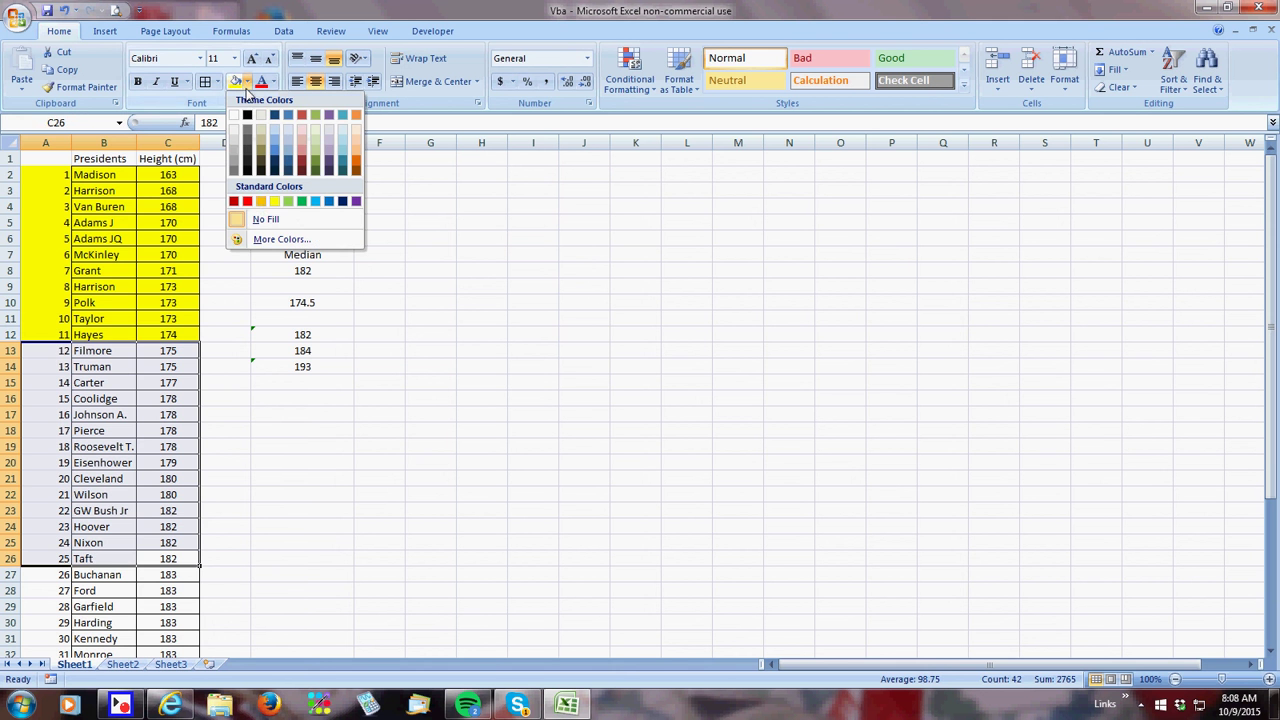
{"action": "left_click", "coordinate": [261, 201]}
Shade the third-quartile rows A27:C33, Buchanan through Tyler, light green
{"action": "scroll", "coordinate": [189, 441], "scroll_direction": "down", "scroll_amount": 4}
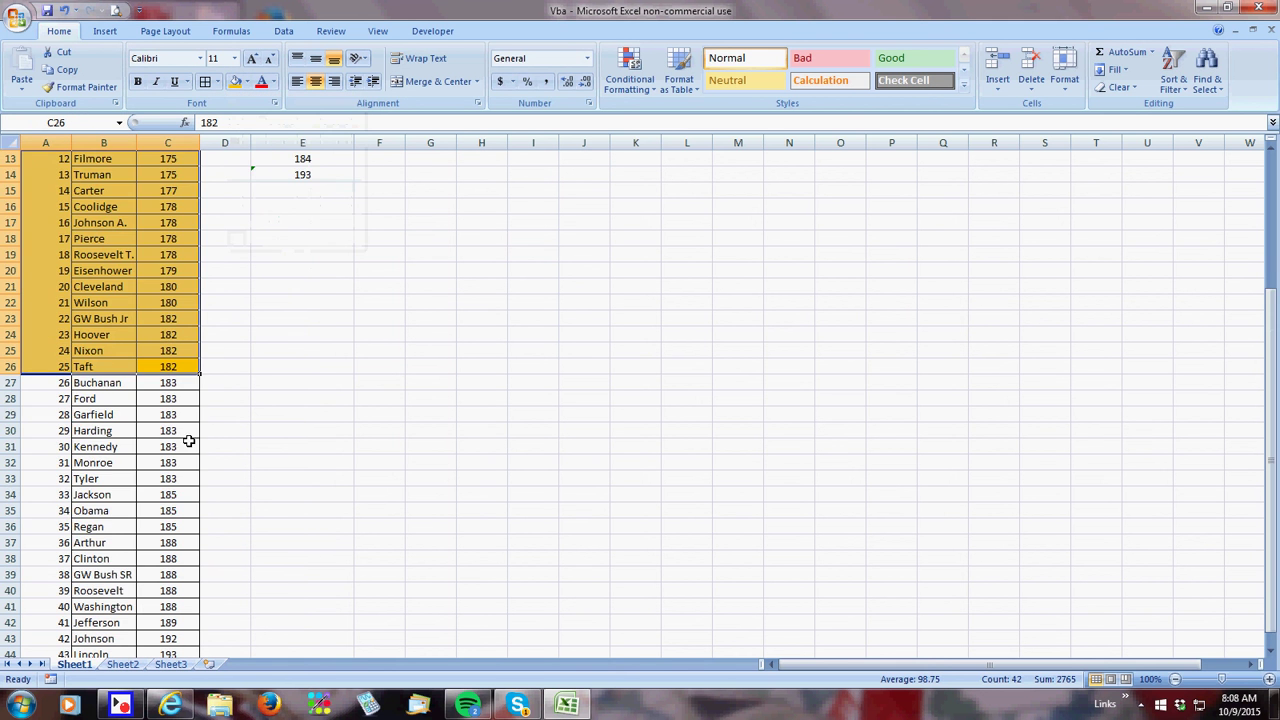
{"action": "scroll", "coordinate": [213, 393], "scroll_direction": "up", "scroll_amount": 3}
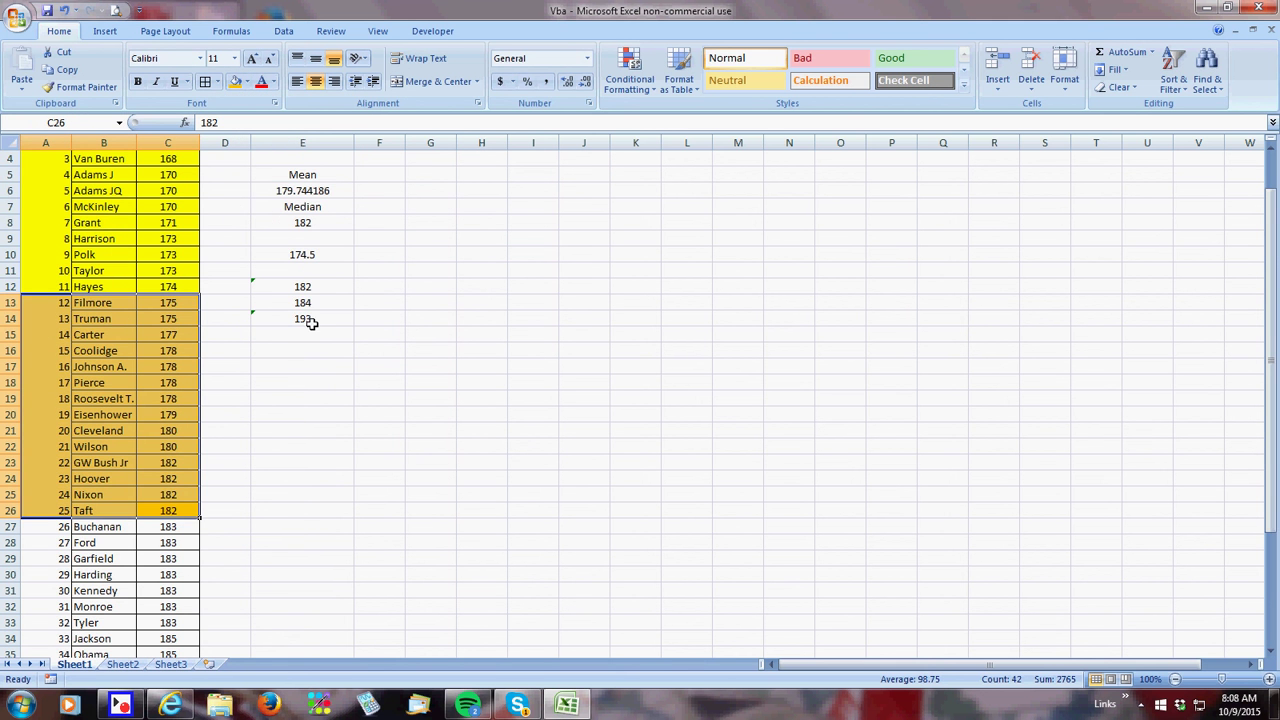
{"action": "scroll", "coordinate": [306, 320], "scroll_direction": "down", "scroll_amount": 2}
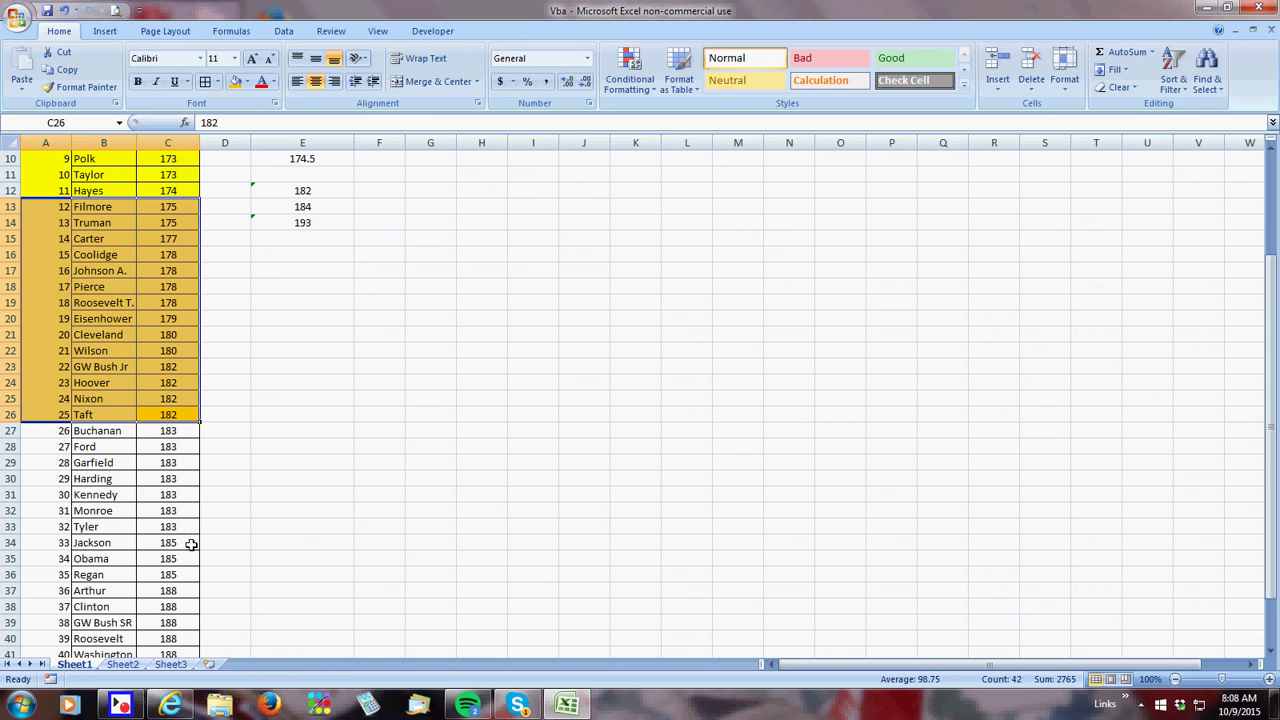
{"action": "left_click_drag", "start_coordinate": [178, 526], "coordinate": [30, 428]}
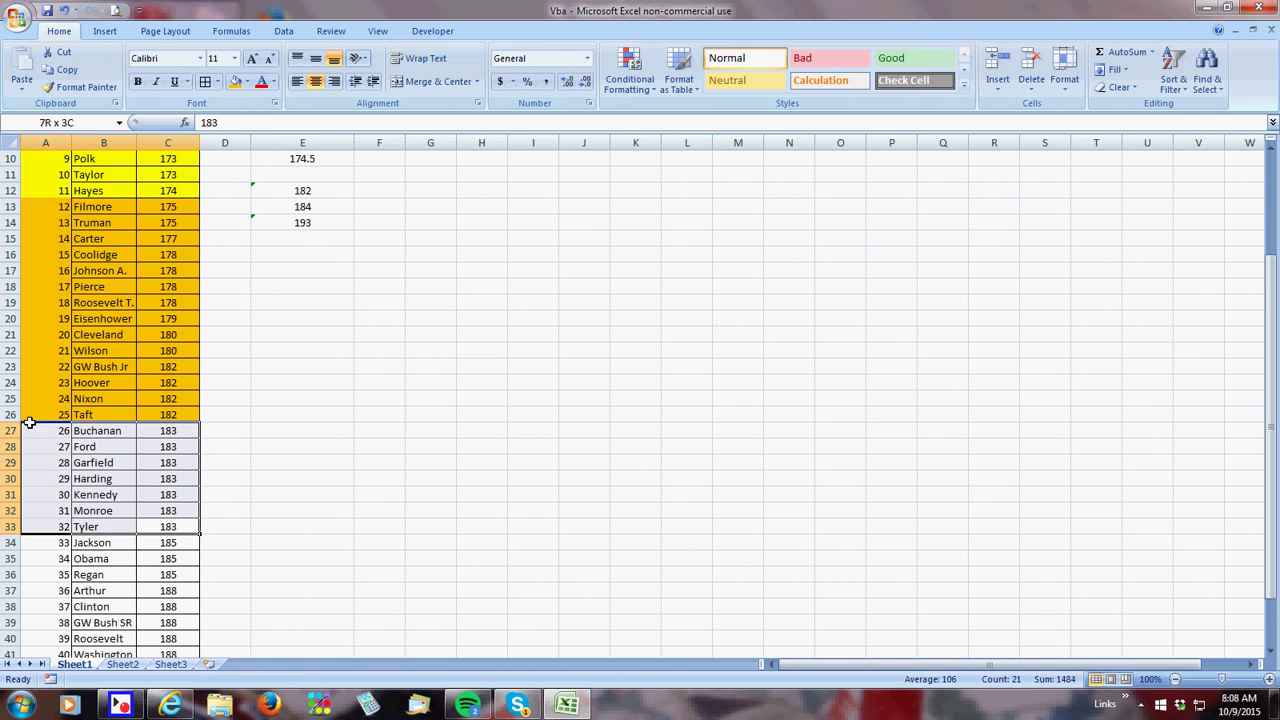
{"action": "left_click", "coordinate": [247, 83]}
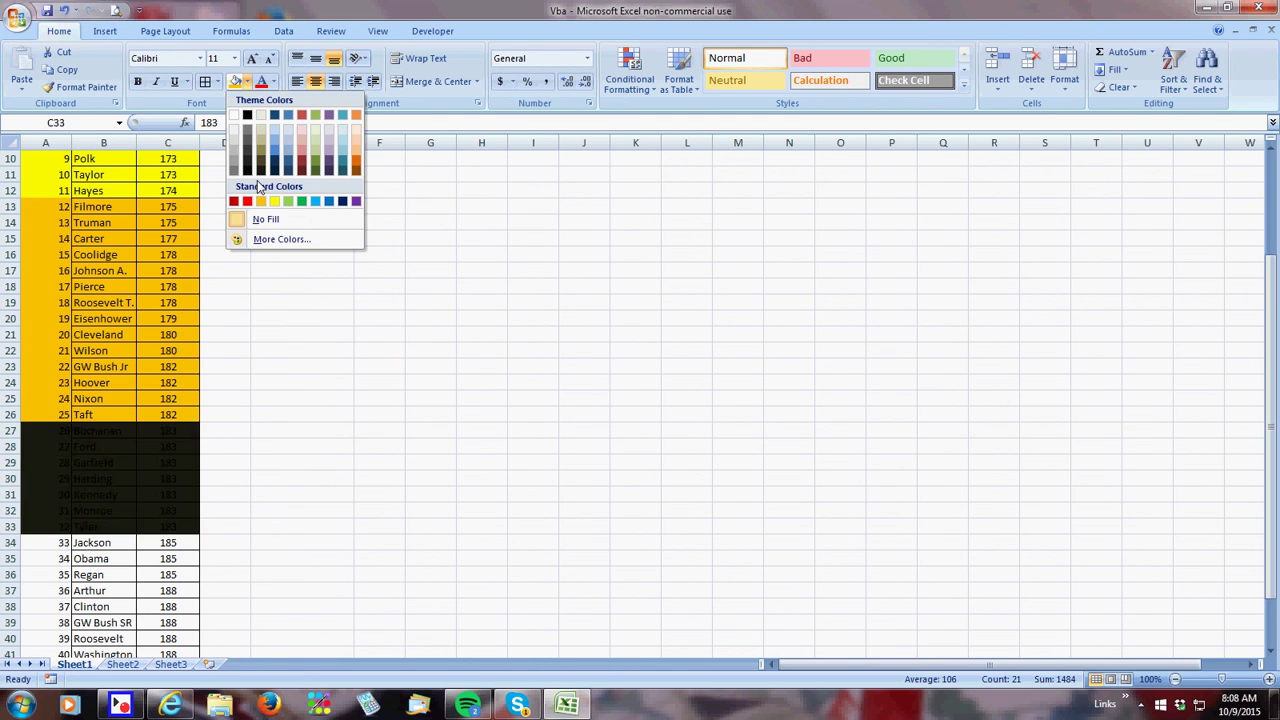
{"action": "left_click", "coordinate": [289, 202]}
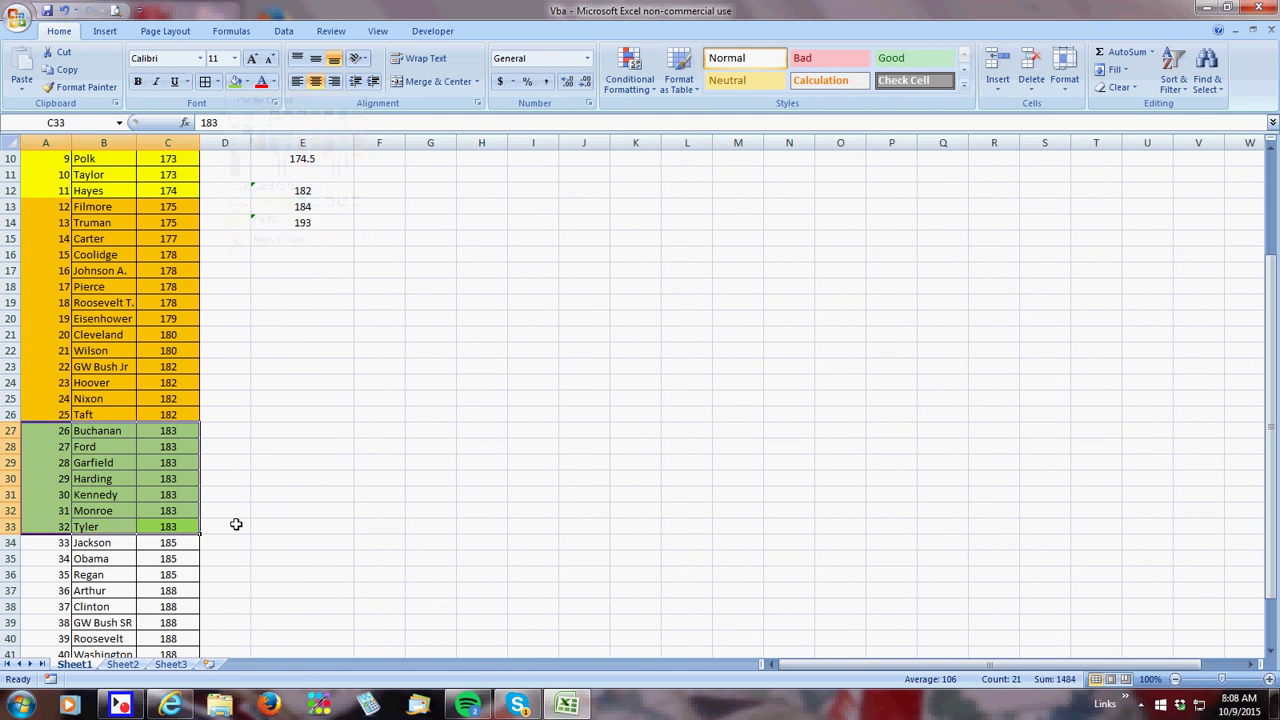
Shade the fourth-quartile rows A34:C44, Jackson through Lincoln, light blue and return to the start of the worksheet
{"action": "scroll", "coordinate": [234, 523], "scroll_direction": "down", "scroll_amount": 4}
{"action": "left_click", "coordinate": [170, 512]}
{"action": "left_click_drag", "start_coordinate": [170, 512], "coordinate": [60, 349]}
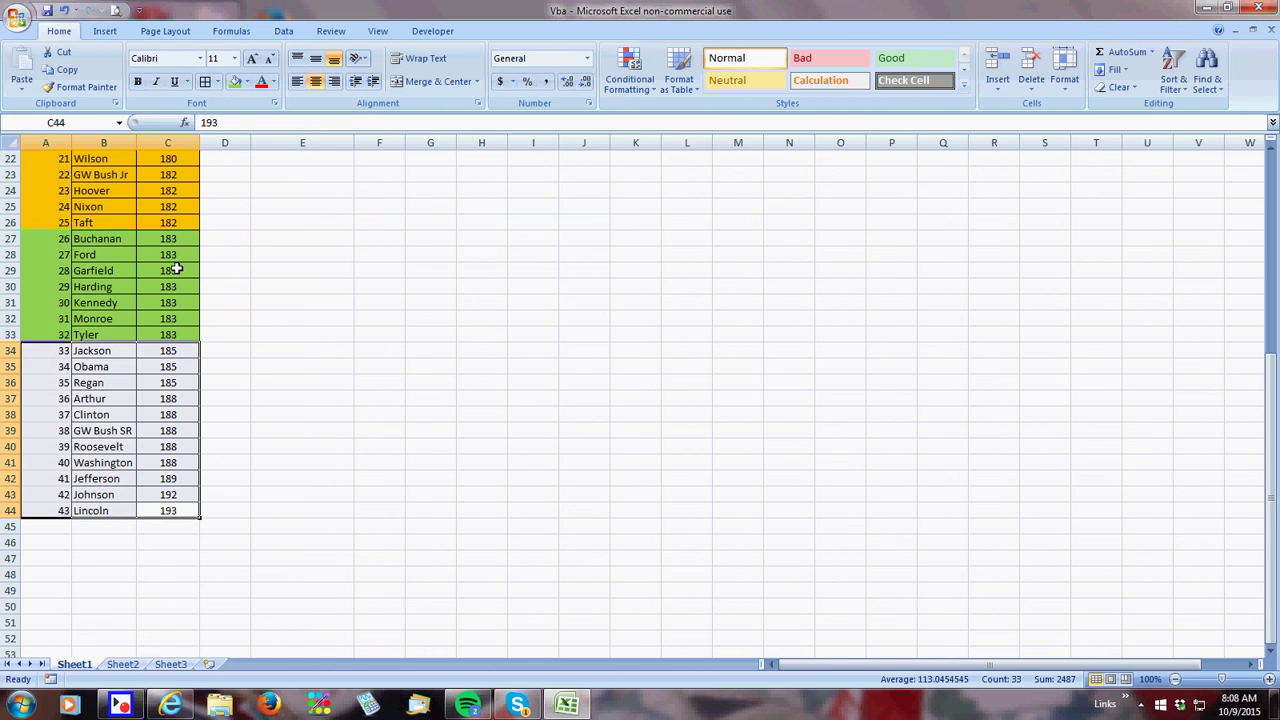
{"action": "scroll", "coordinate": [208, 337], "scroll_direction": "up", "scroll_amount": 4}
{"action": "left_click", "coordinate": [247, 83]}
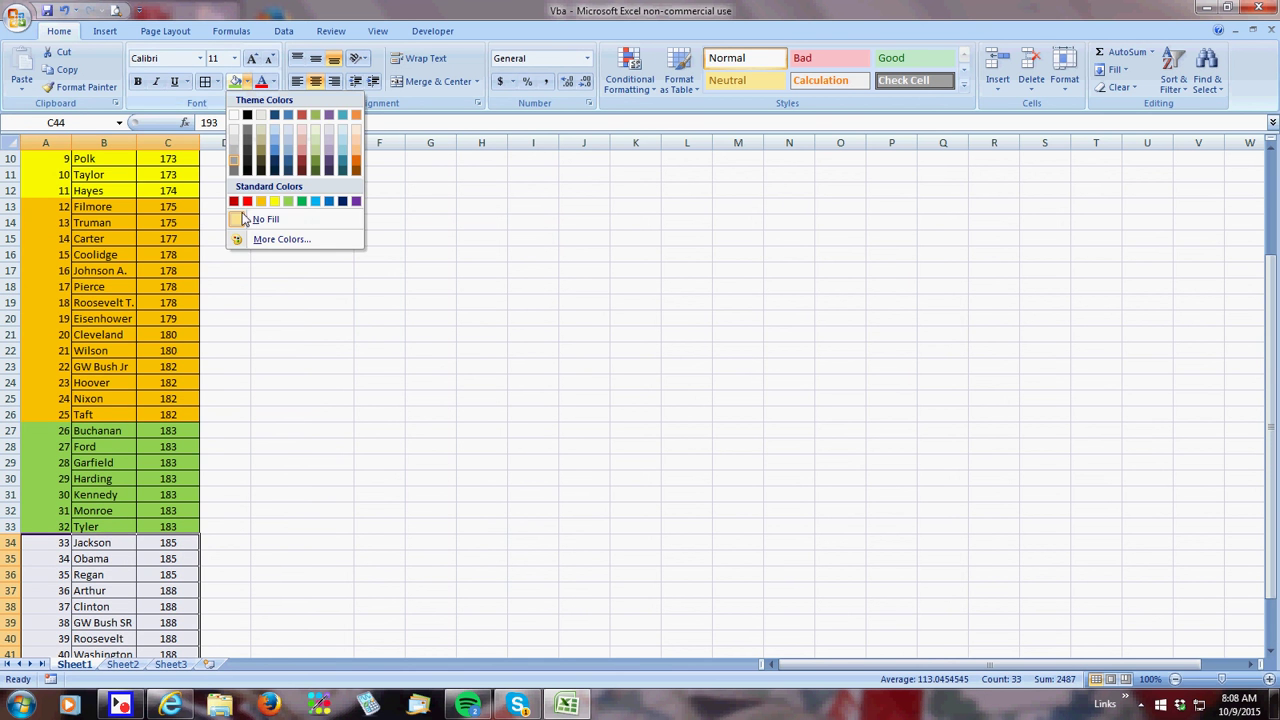
{"action": "scroll", "coordinate": [325, 206], "scroll_direction": "down", "scroll_amount": 6}
{"action": "left_click", "coordinate": [321, 202]}
{"action": "left_click", "coordinate": [337, 414]}
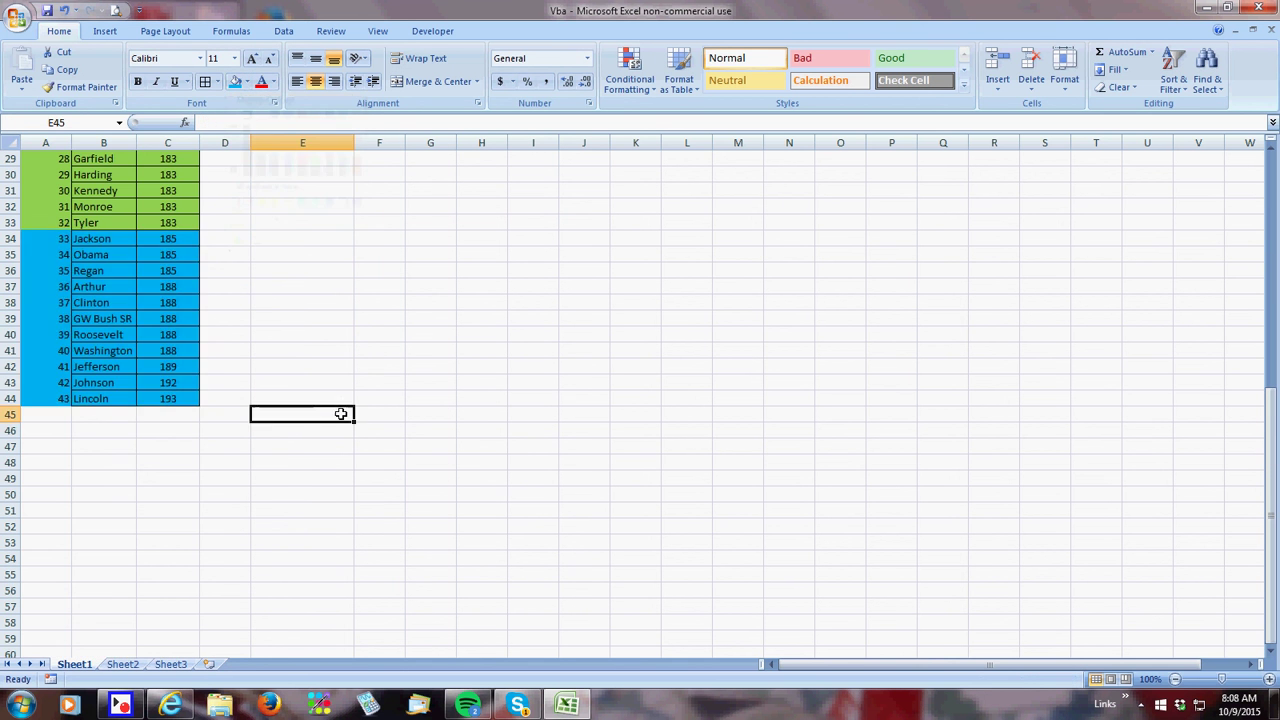
{"action": "scroll", "coordinate": [346, 277], "scroll_direction": "up", "scroll_amount": 8}
{"action": "scroll", "coordinate": [352, 241], "scroll_direction": "up", "scroll_amount": 2}
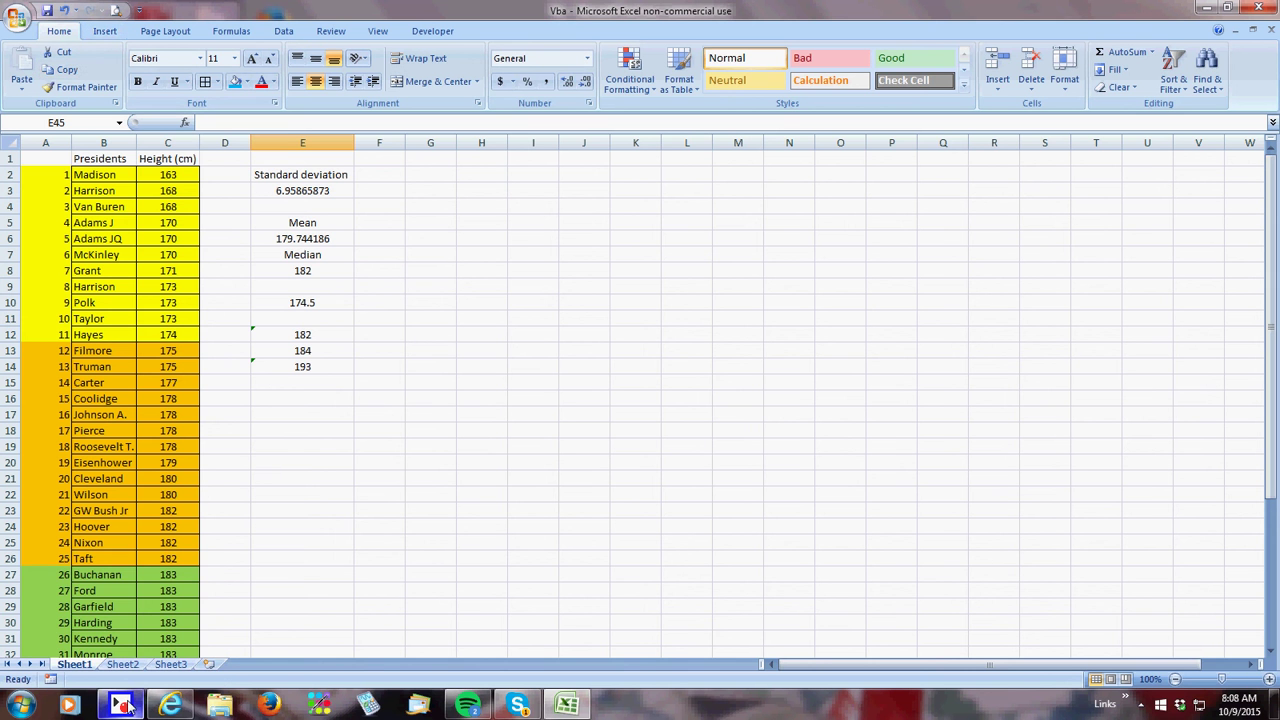
{"action": "mouse_move", "coordinate": [127, 707]}
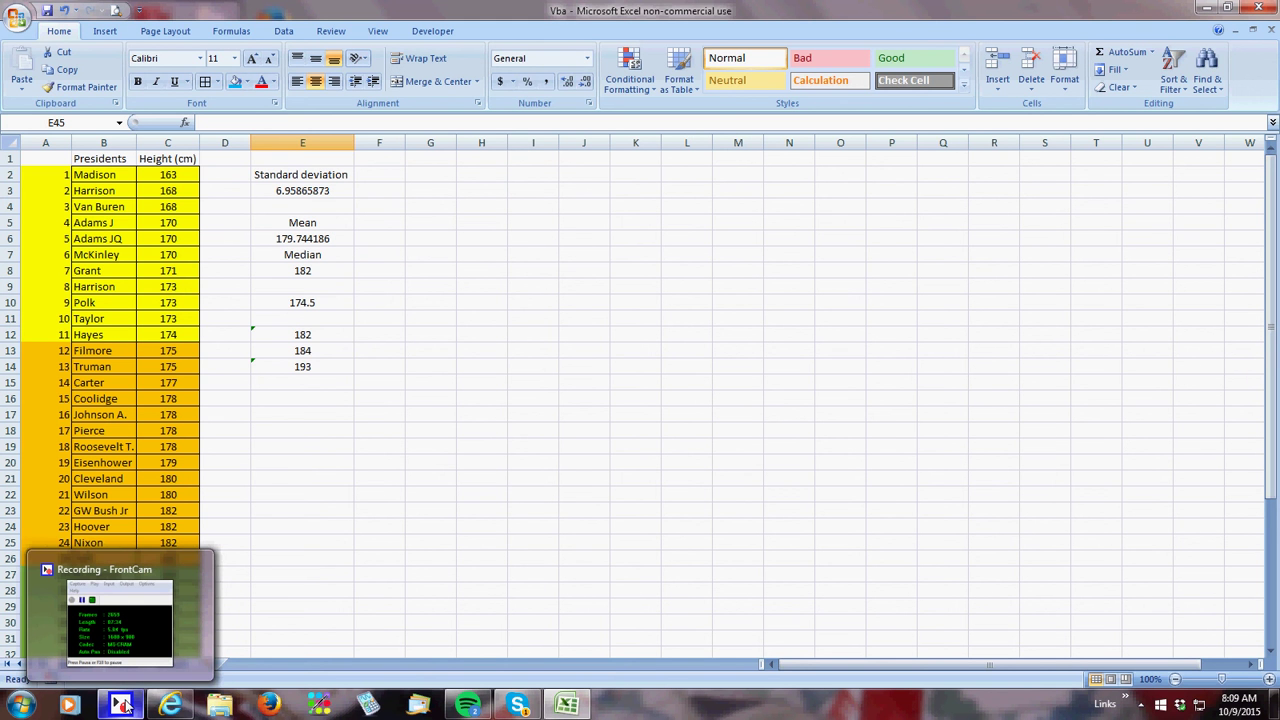
{"action": "left_click", "coordinate": [124, 706]}
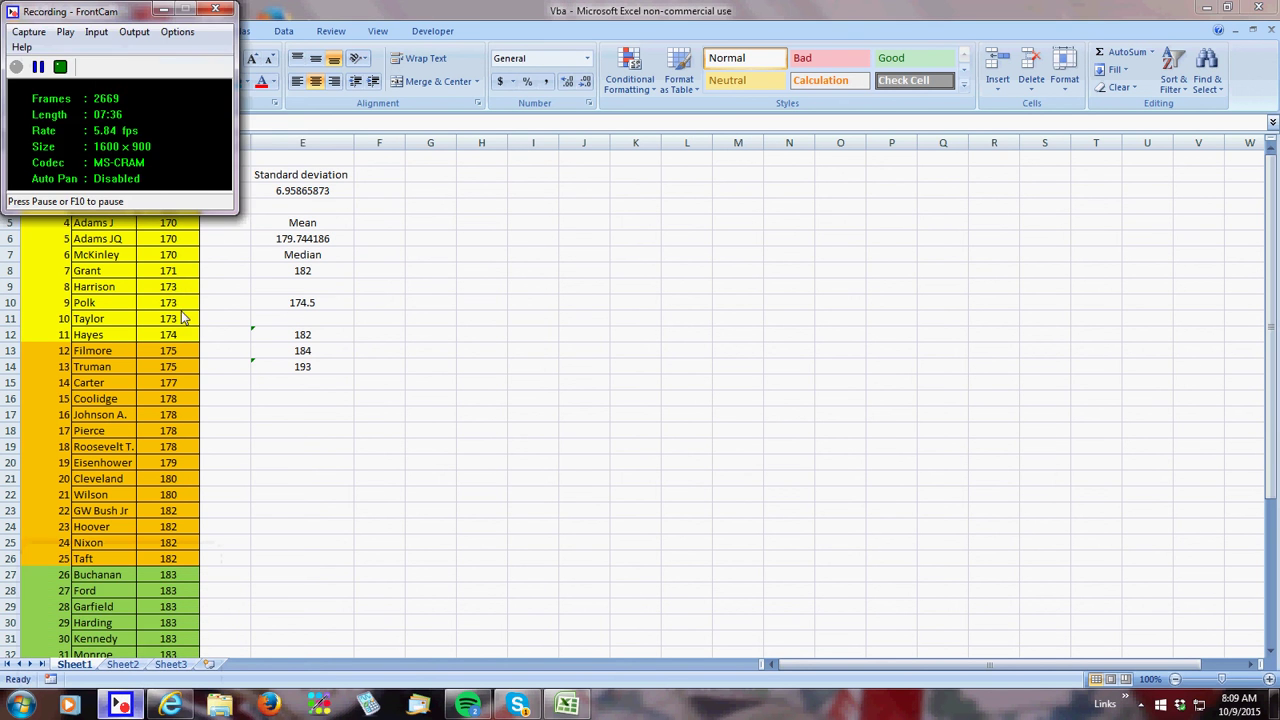